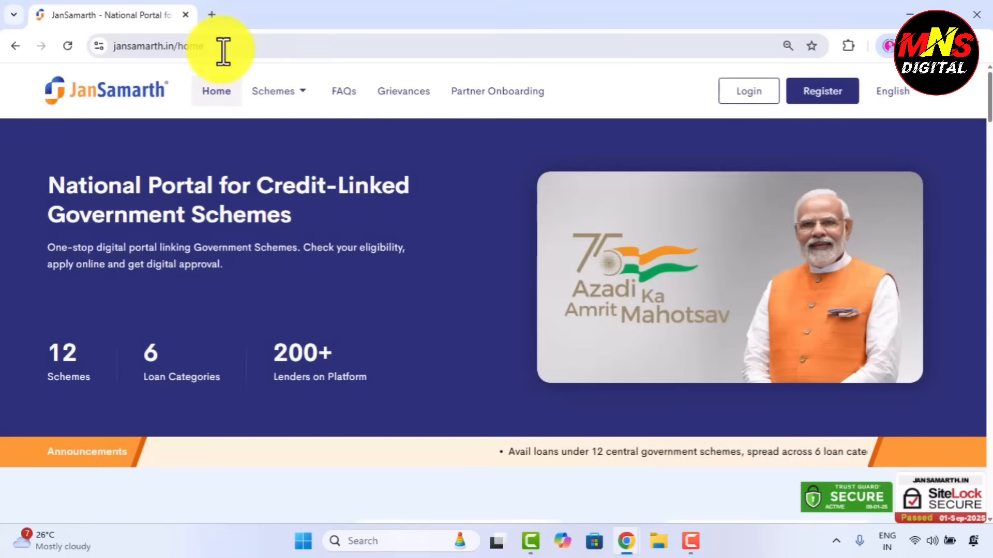
# Select the JanSamarth site address in the address bar to view the full URL.
pyautogui.click(220, 48)
pyautogui.moveTo(202, 50); pyautogui.dragTo(95, 45)
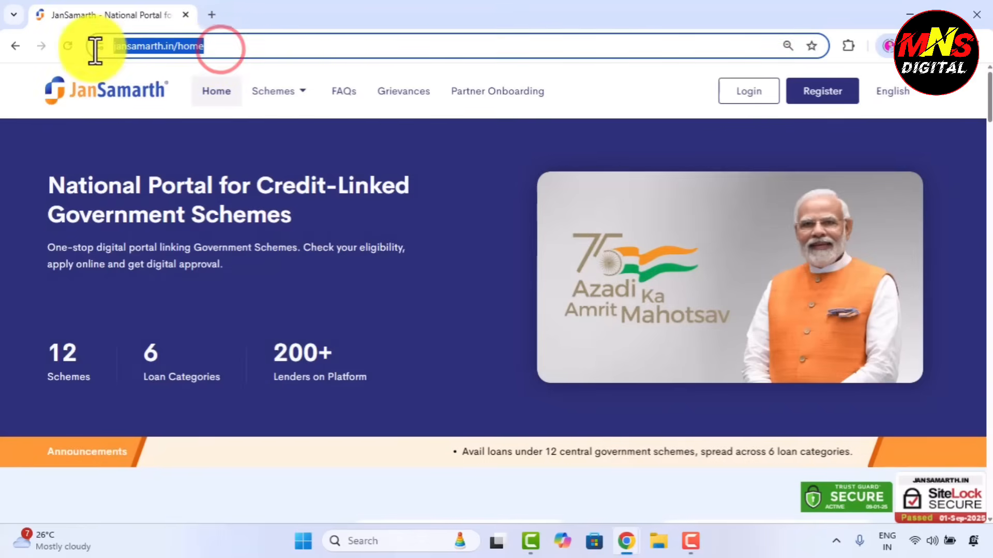
pyautogui.click(237, 48)
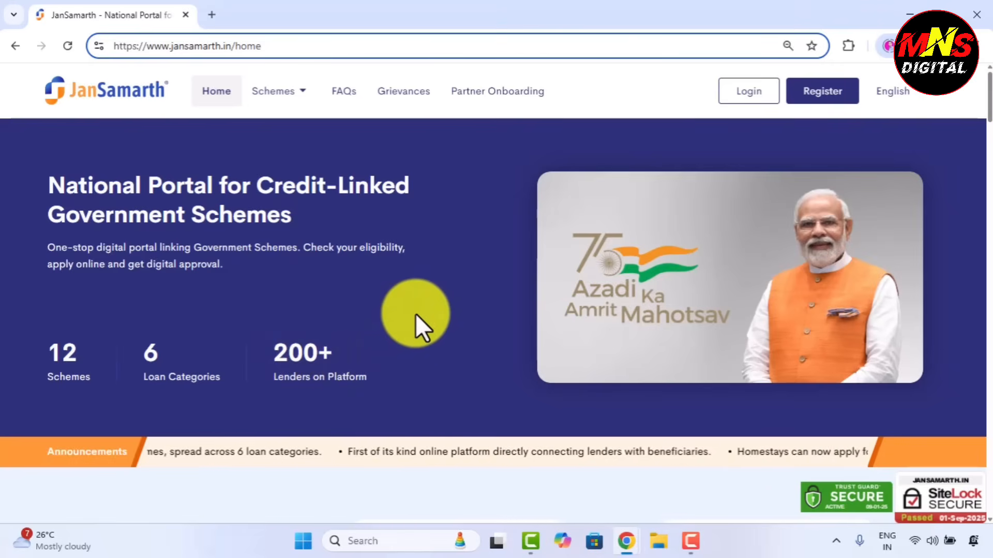
# Scroll down the home page and start the Business Activity Loan eligibility check.
pyautogui.scroll(-4, 414, 313)
pyautogui.scroll(-5, 414, 315)
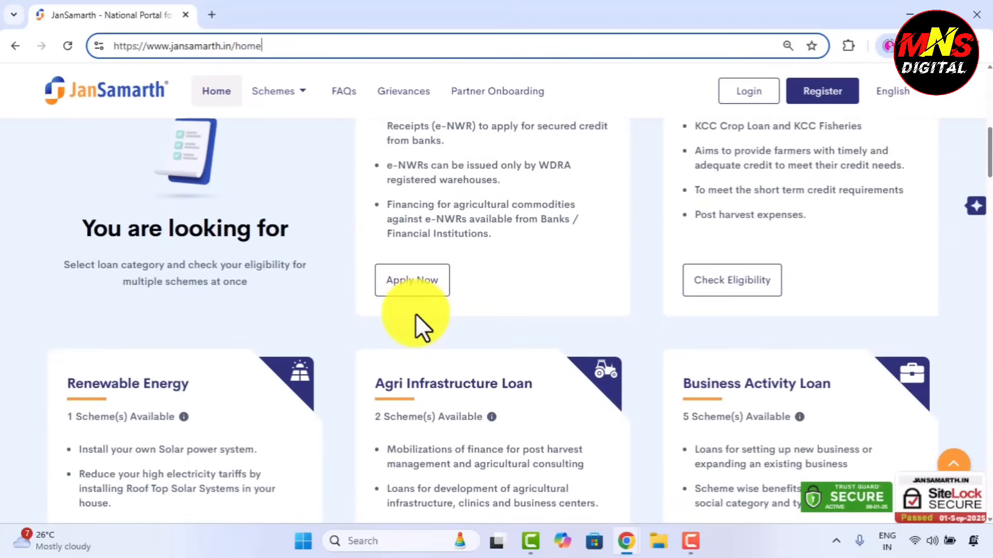
pyautogui.scroll(1, 446, 306)
pyautogui.scroll(-1, 637, 348)
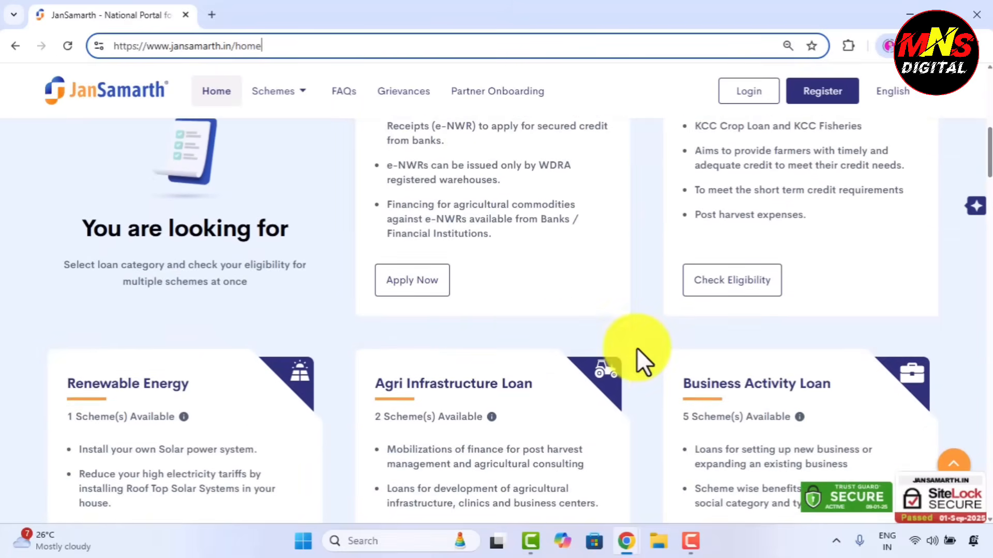
pyautogui.scroll(-1, 630, 346)
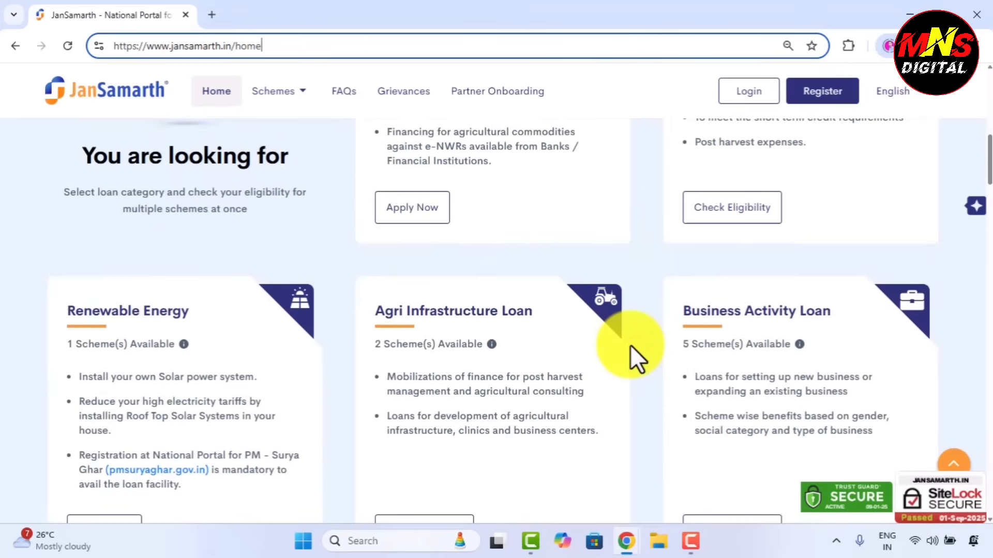
pyautogui.scroll(-1, 630, 345)
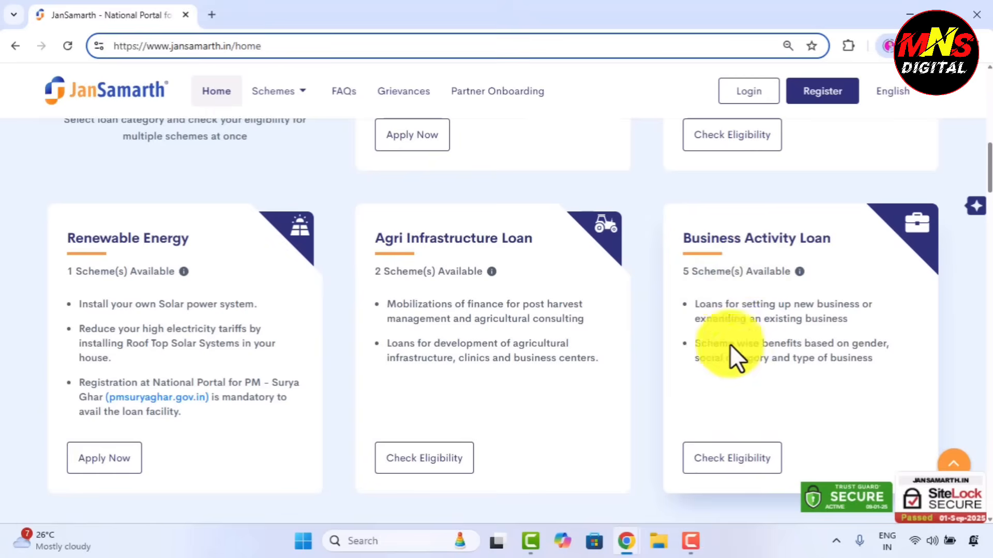
pyautogui.click(723, 465)
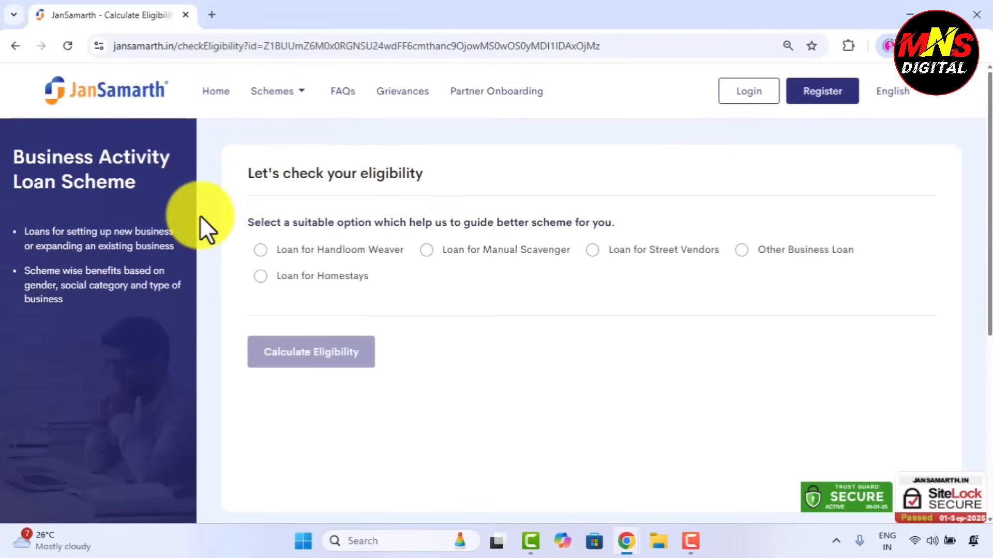
# Choose Other Business Loan for a new activity, answering Yes to class 8 and No to EDP training.
pyautogui.moveTo(246, 222); pyautogui.dragTo(270, 221)
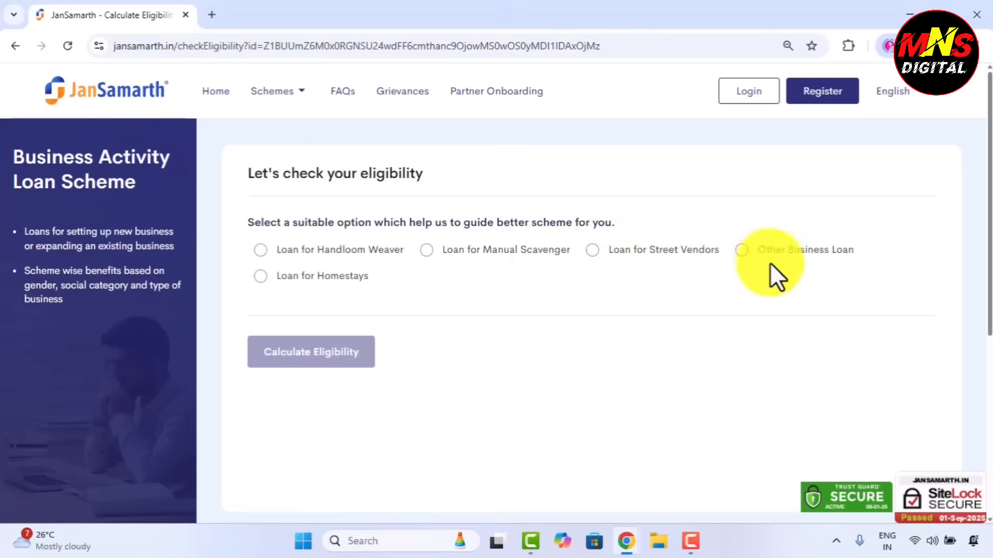
pyautogui.click(742, 251)
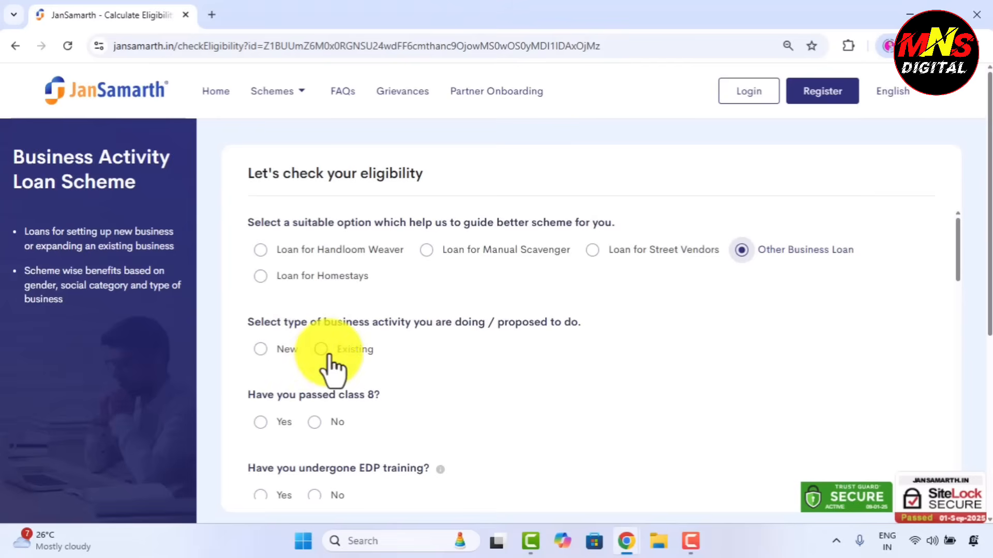
pyautogui.click(261, 349)
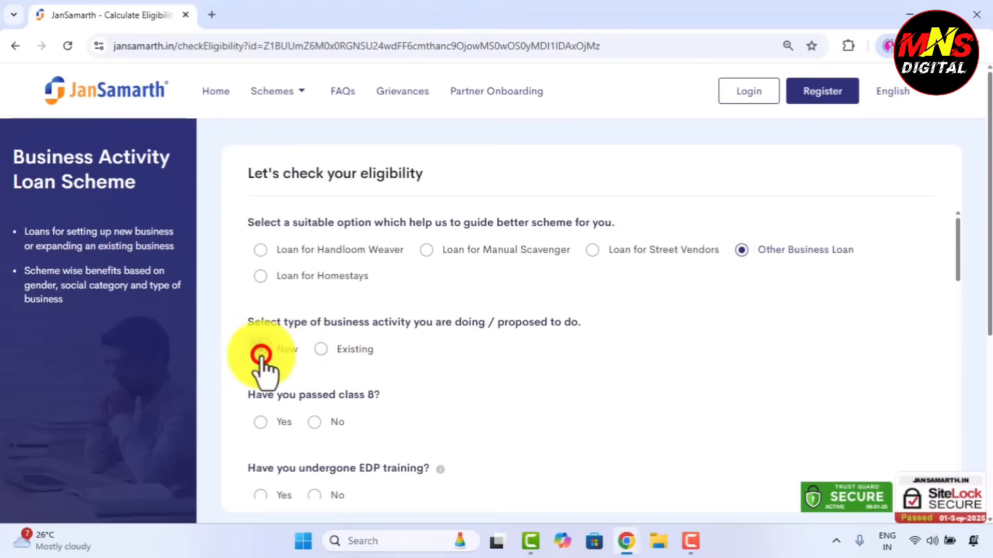
pyautogui.scroll(-1, 405, 357)
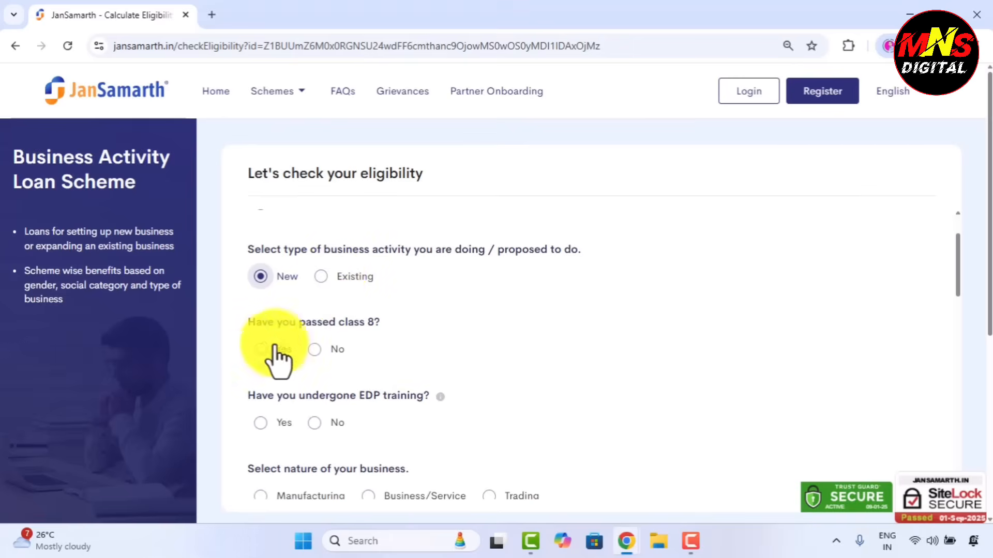
pyautogui.click(260, 350)
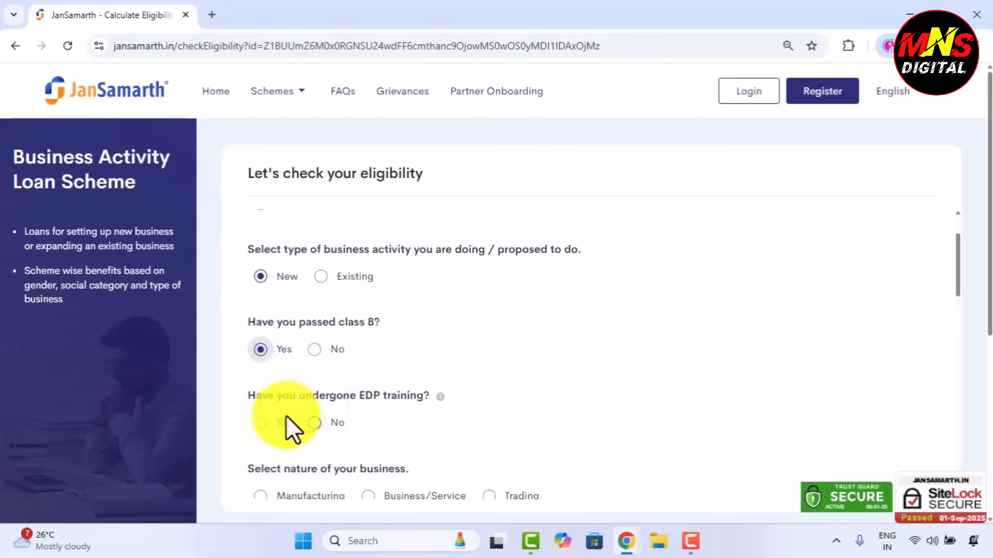
pyautogui.click(314, 423)
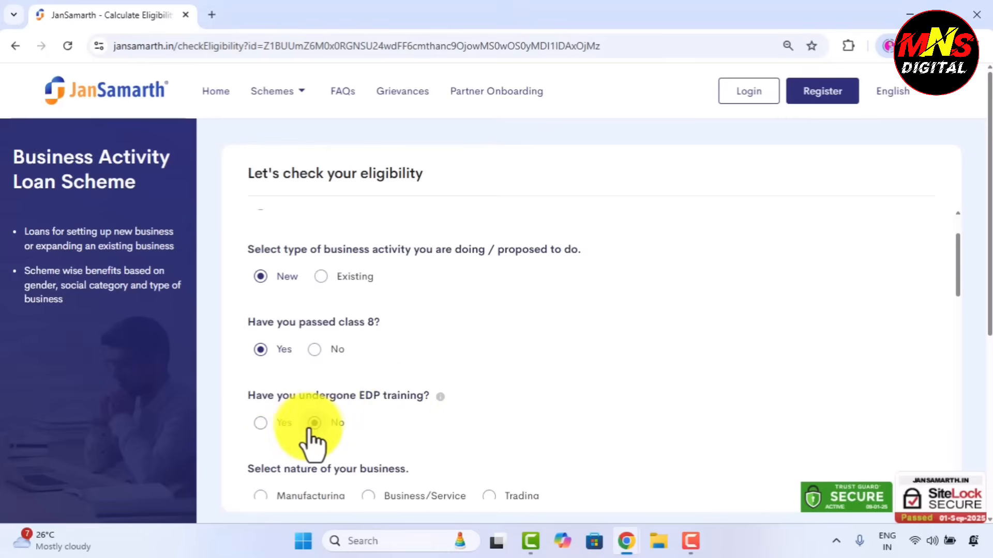
pyautogui.scroll(-1, 356, 420)
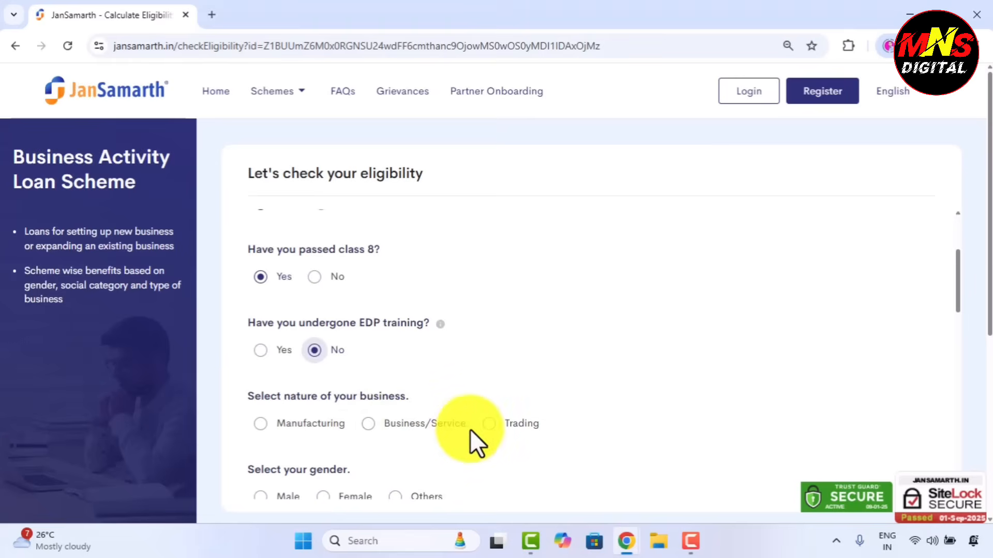
# Set nature of business to Business/Service, gender to Male and social category to OBC.
pyautogui.click(367, 425)
pyautogui.scroll(-3, 483, 393)
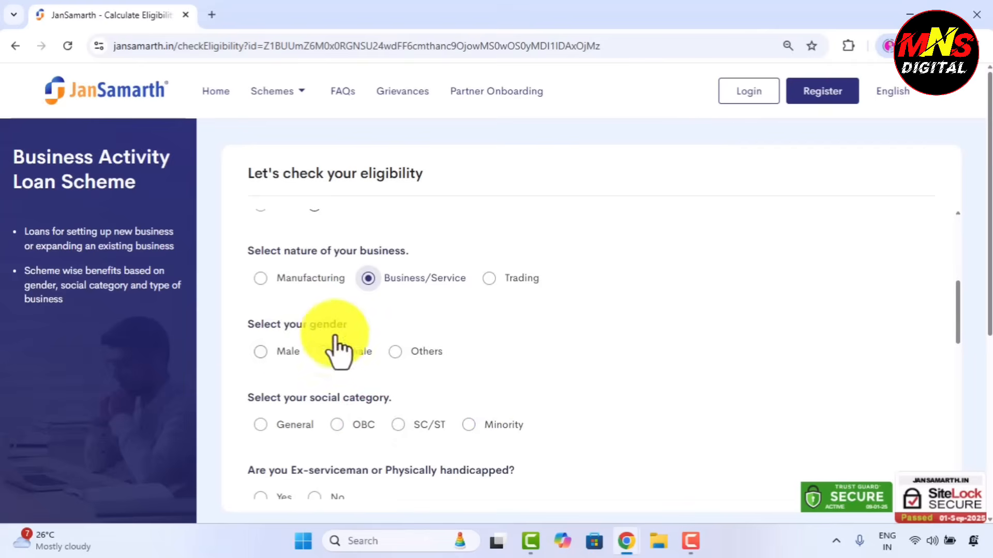
pyautogui.click(250, 352)
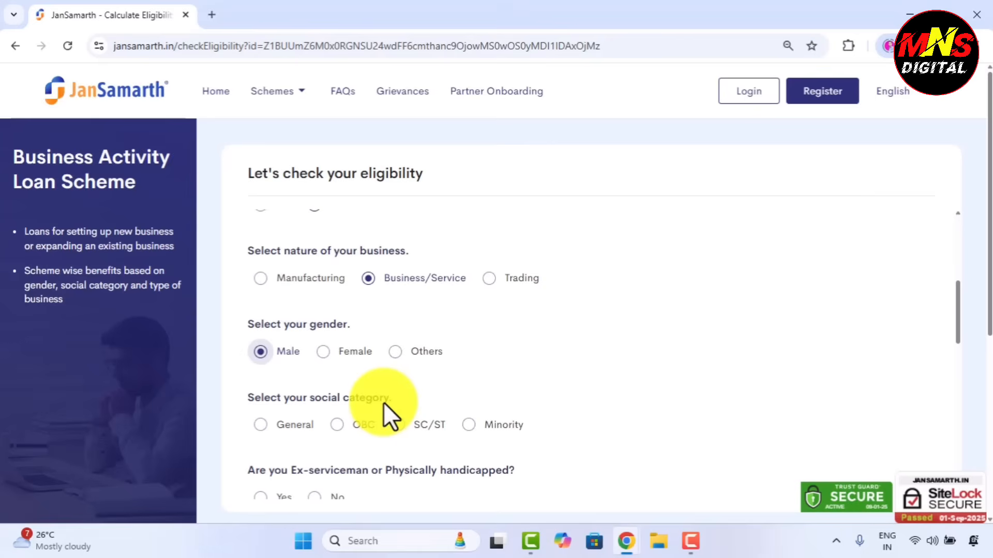
pyautogui.click(336, 425)
pyautogui.scroll(-1, 478, 434)
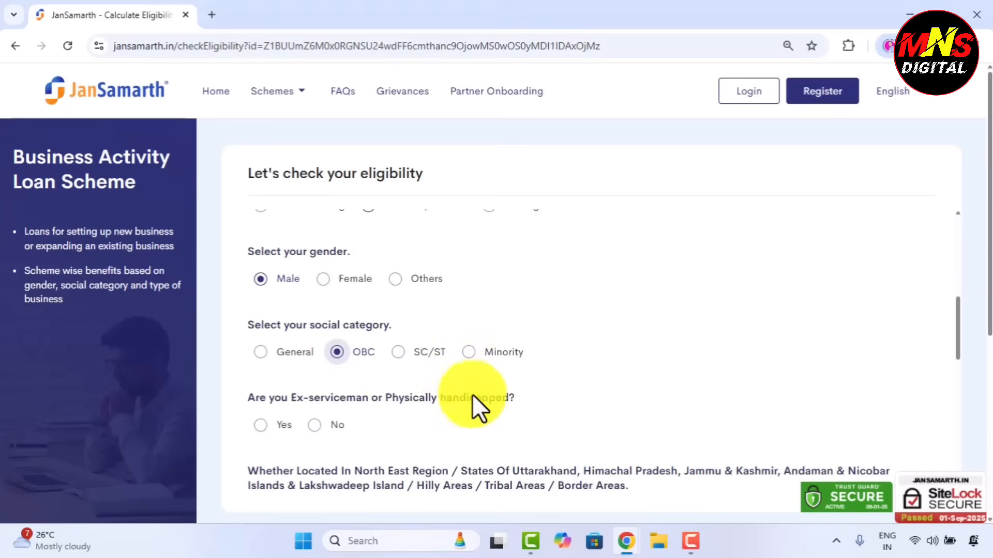
# Answer No to ex-serviceman/handicapped, special region and prior Tarun loans, and choose Rural location.
pyautogui.click(314, 427)
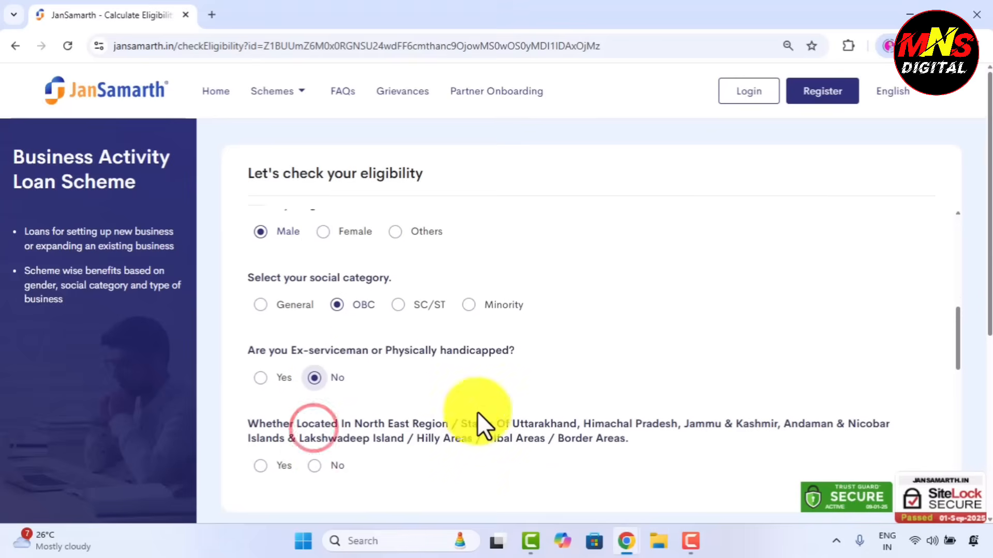
pyautogui.scroll(-1, 477, 412)
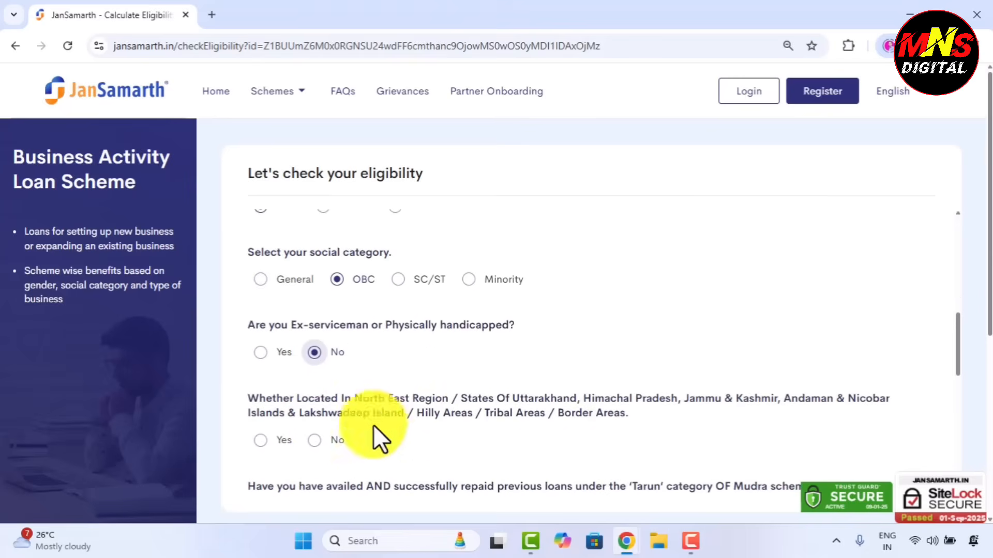
pyautogui.click(315, 440)
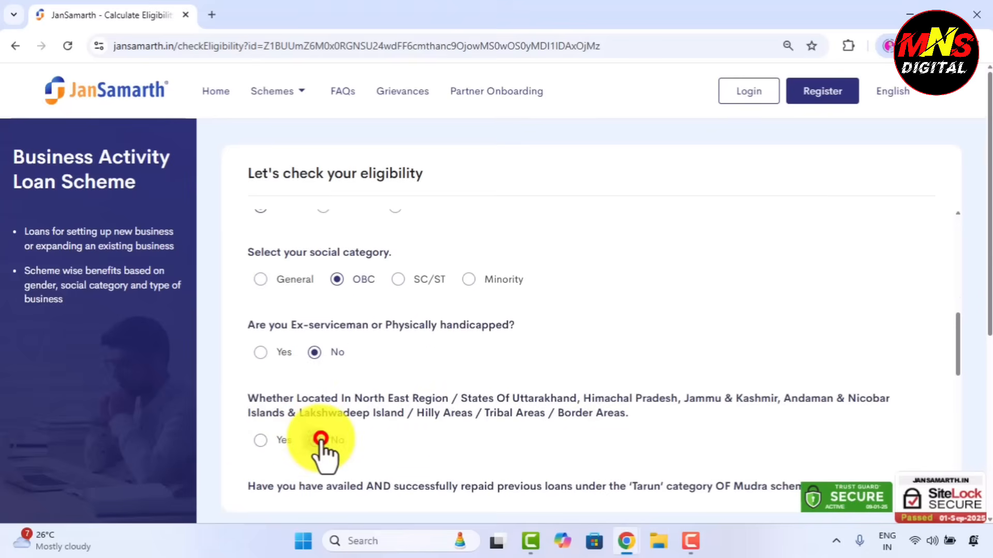
pyautogui.scroll(-2, 398, 451)
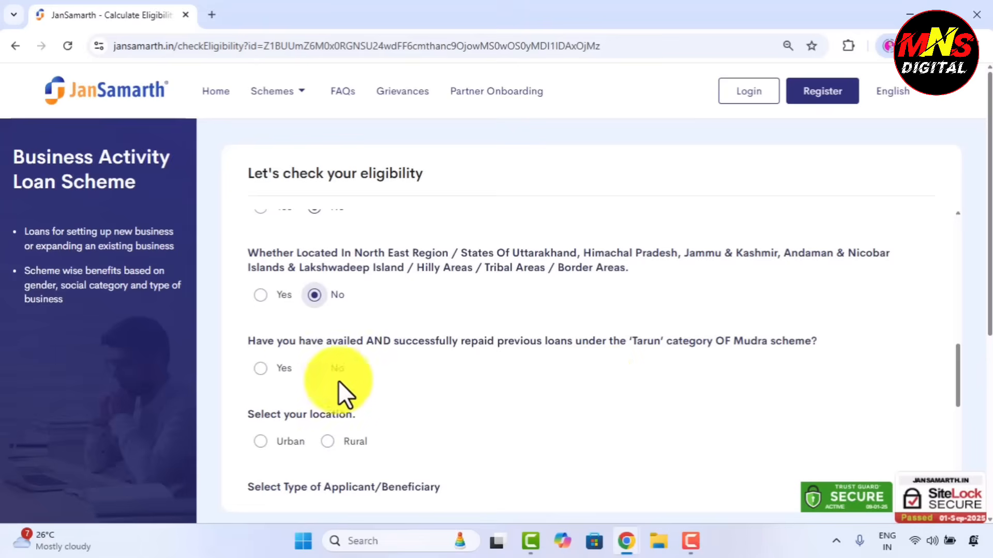
pyautogui.click(313, 370)
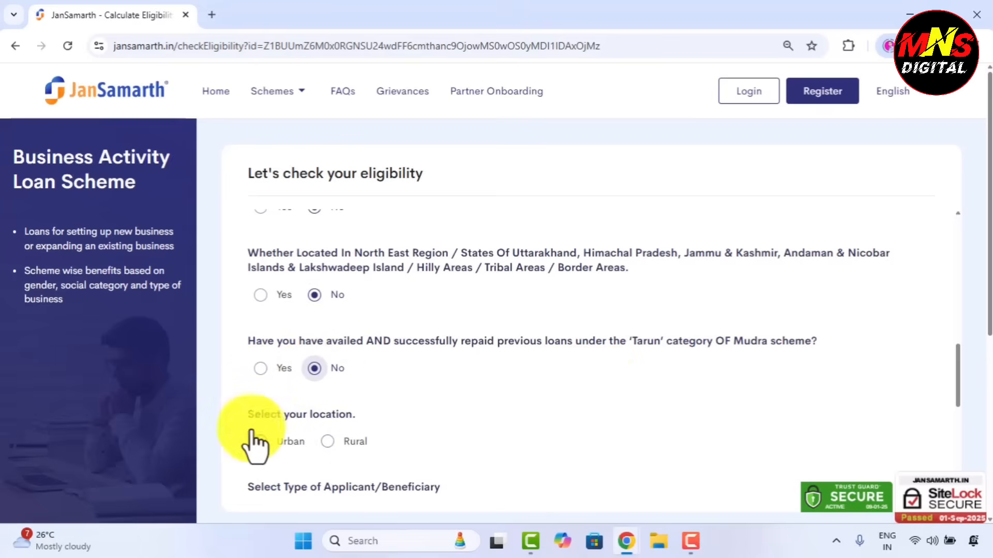
pyautogui.click(327, 440)
pyautogui.scroll(-3, 423, 433)
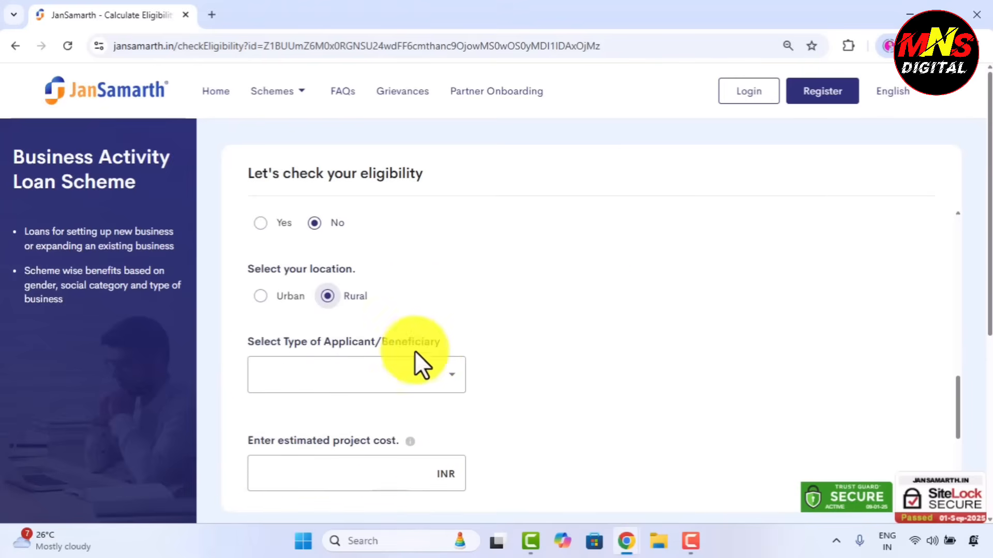
# Set the applicant type to Individual.
pyautogui.click(402, 375)
pyautogui.click(282, 411)
pyautogui.scroll(-1, 548, 359)
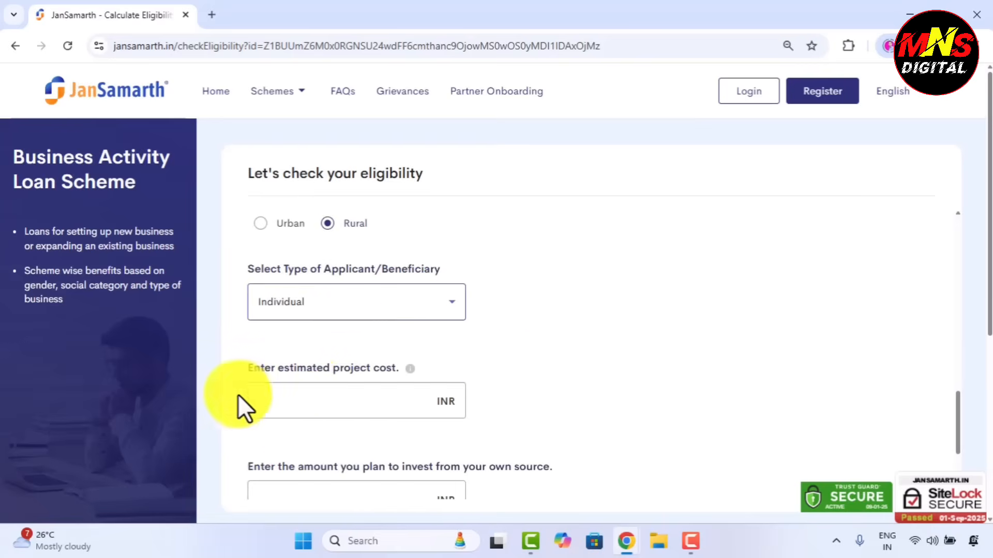
pyautogui.click(247, 364)
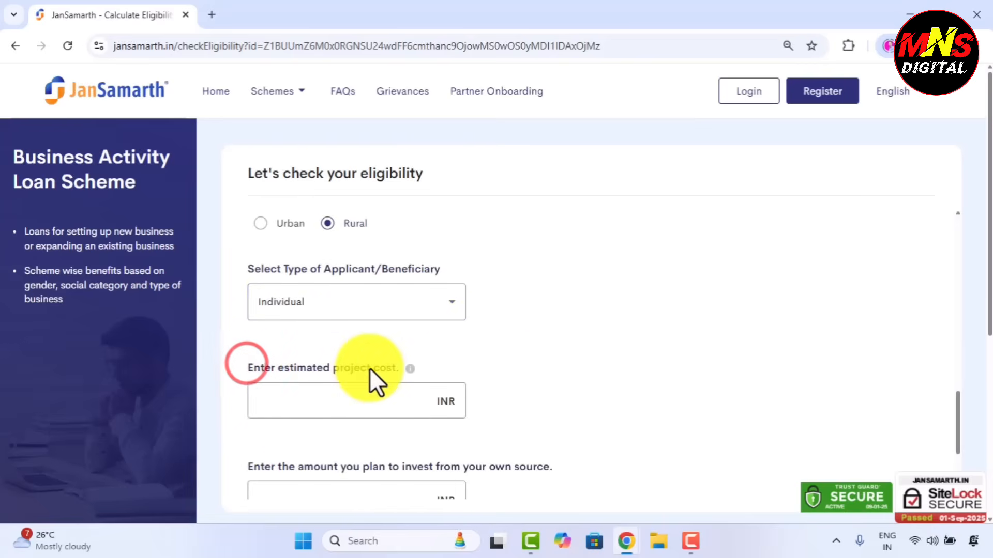
pyautogui.moveTo(412, 372)
# Enter project cost 4,00,000 and own investment 50,000, then calculate eligibility.
pyautogui.click(337, 398)
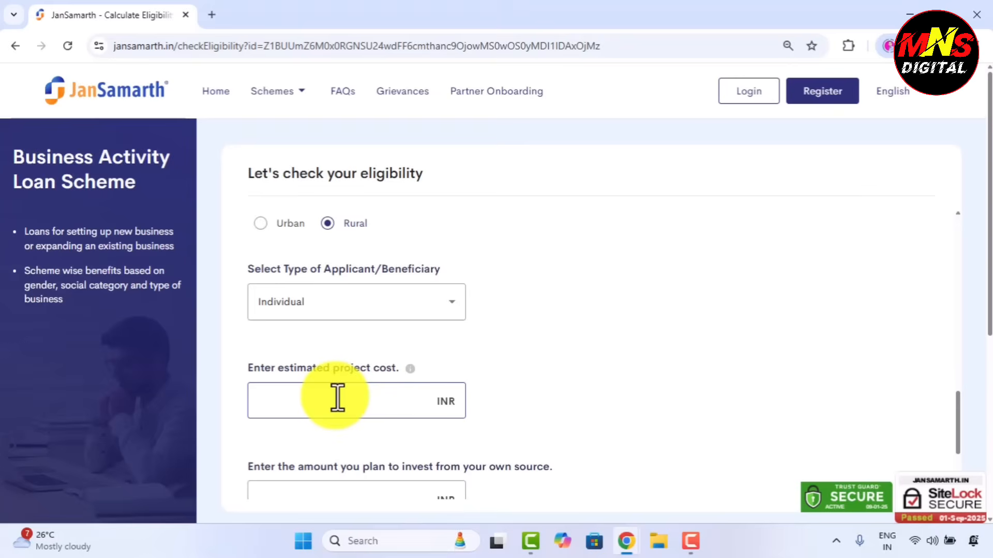
pyautogui.write('4,00,')
pyautogui.write('0000')
pyautogui.click(548, 382)
pyautogui.scroll(-1, 418, 434)
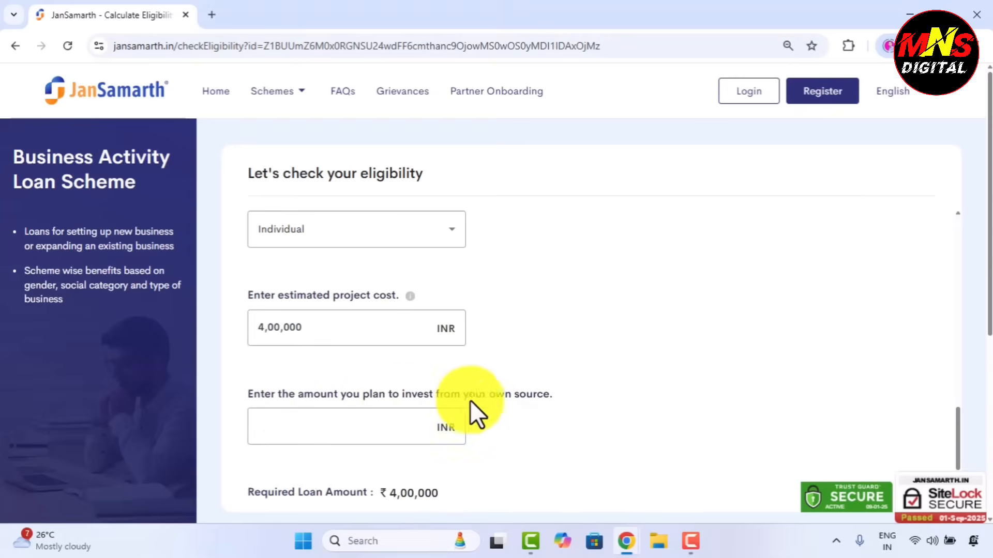
pyautogui.click(324, 420)
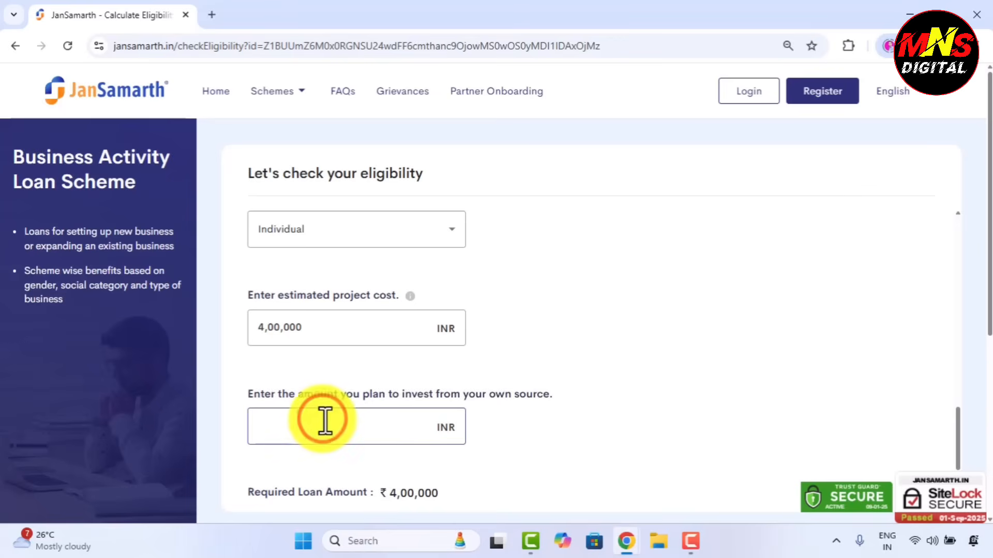
pyautogui.write('50000')
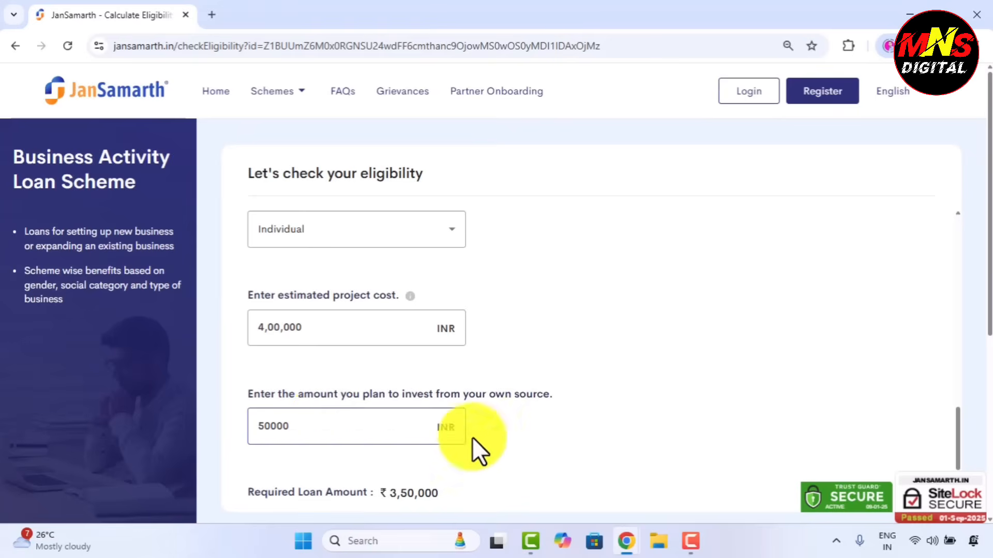
pyautogui.click(499, 441)
pyautogui.scroll(-2, 329, 486)
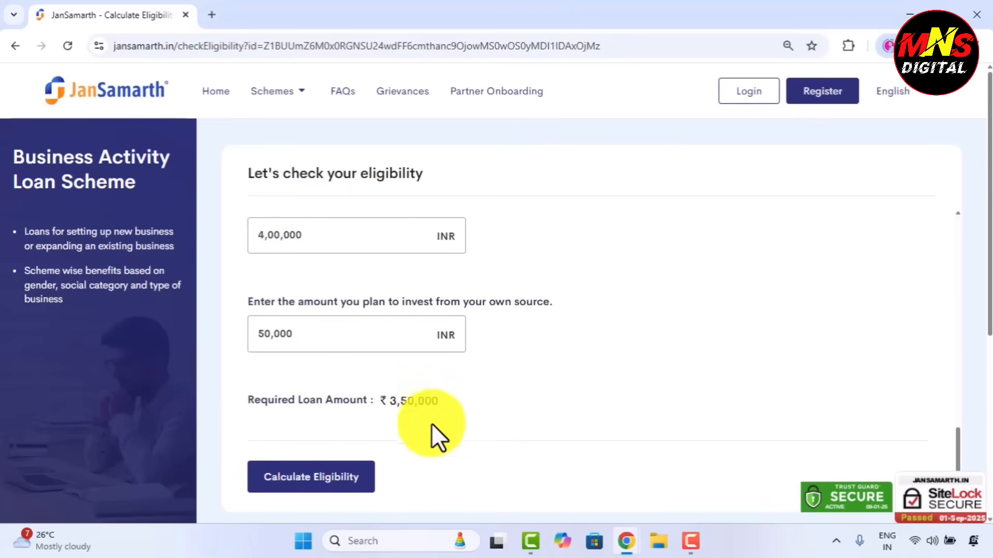
pyautogui.click(312, 485)
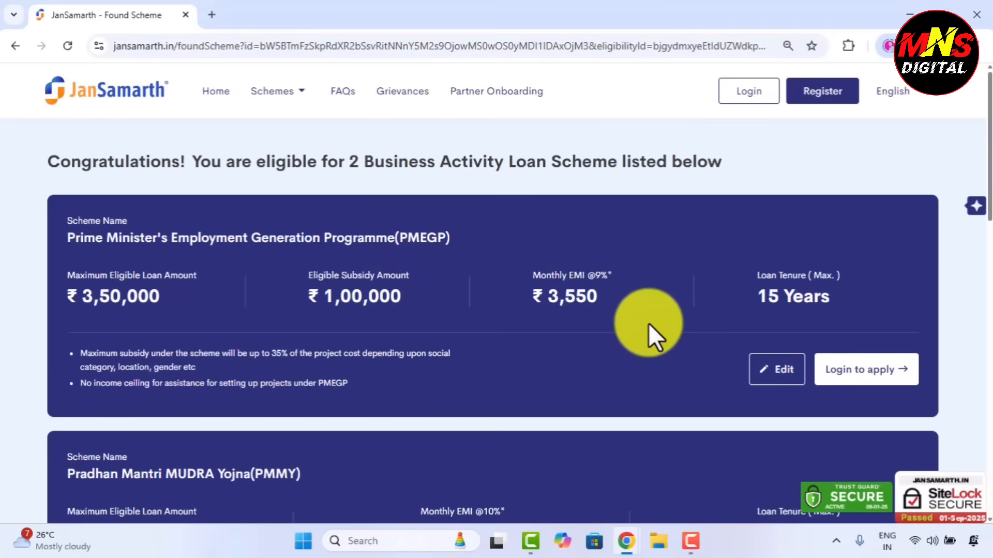
# Scroll the eligibility results to the PMMY scheme card and choose Login to apply.
pyautogui.scroll(-3, 648, 324)
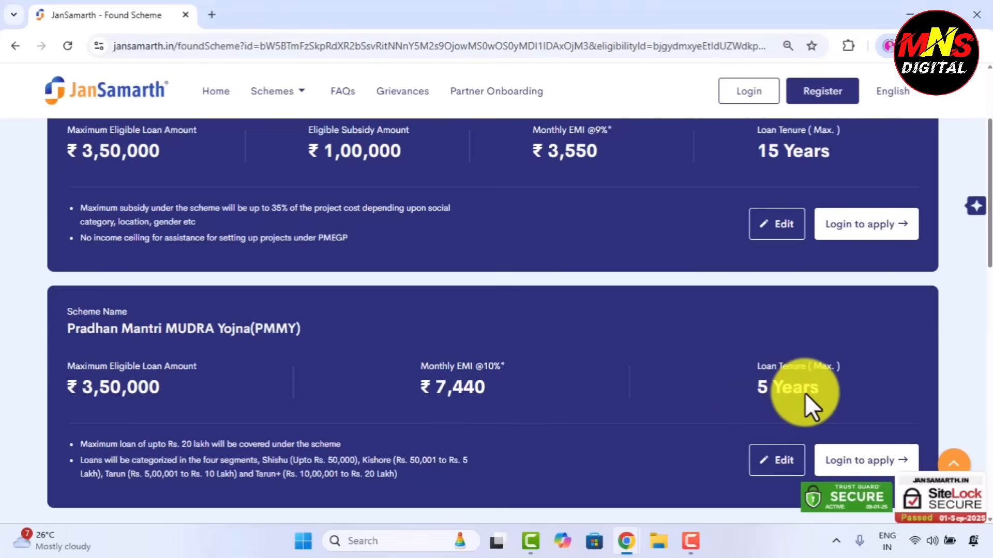
pyautogui.scroll(1, 830, 388)
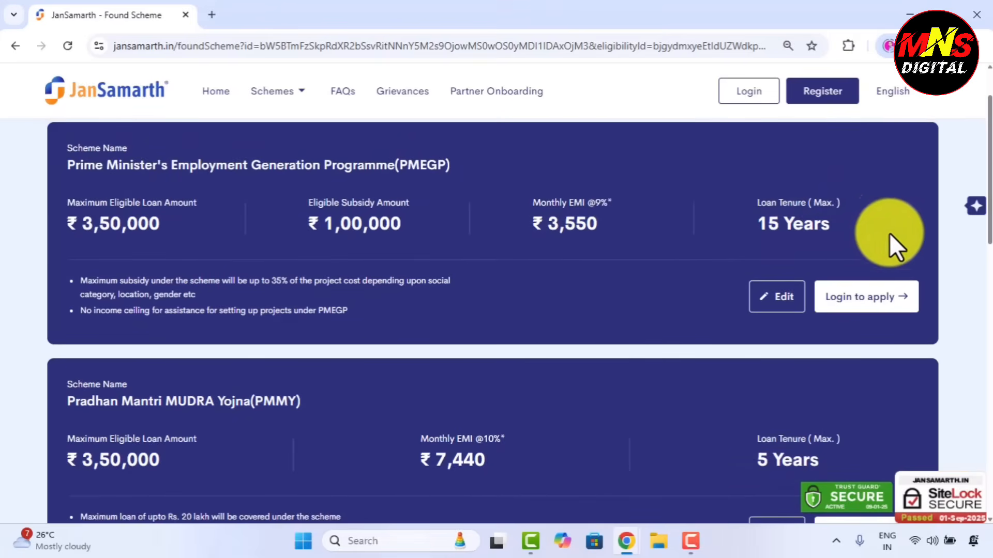
pyautogui.scroll(-1, 483, 373)
pyautogui.scroll(1, 541, 395)
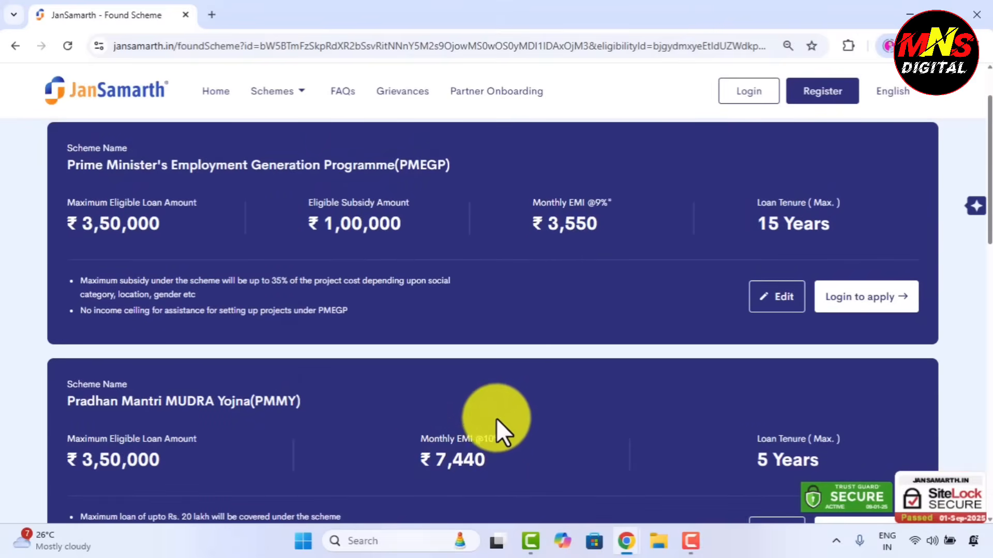
pyautogui.scroll(-1, 560, 437)
pyautogui.scroll(-1, 559, 437)
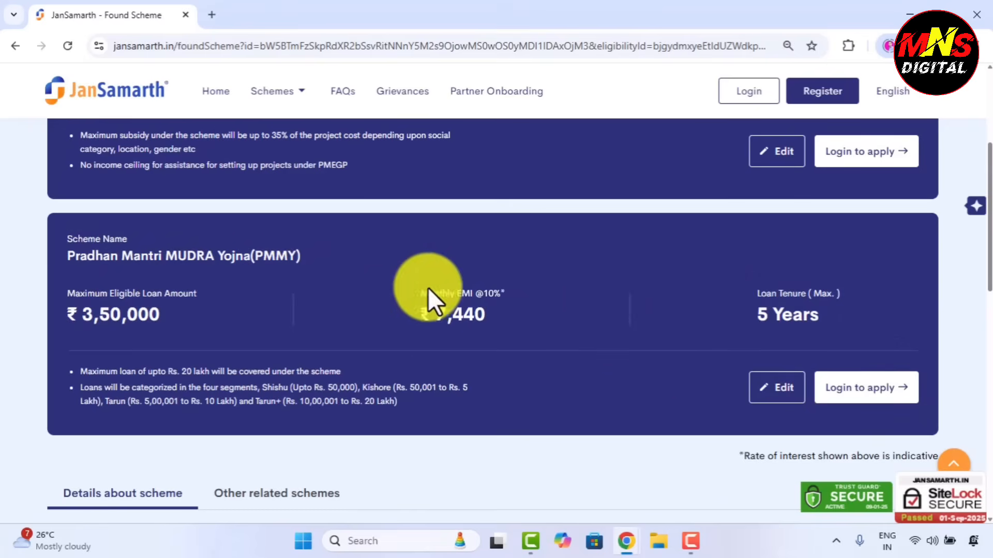
pyautogui.click(871, 395)
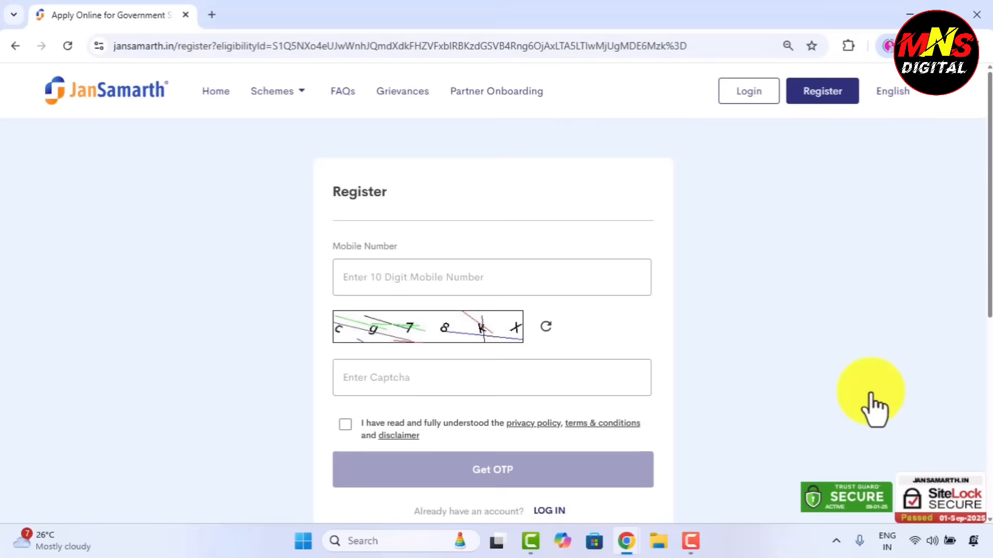
# Fill the mobile number and captcha, then accept the Privacy Policy, Terms & Conditions and Disclaimer.
pyautogui.click(382, 281)
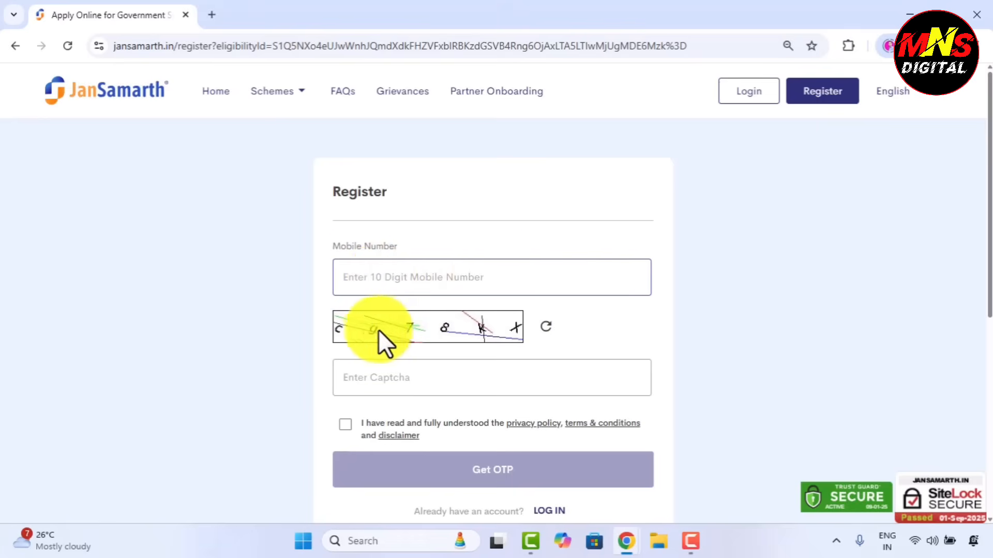
pyautogui.click(388, 376)
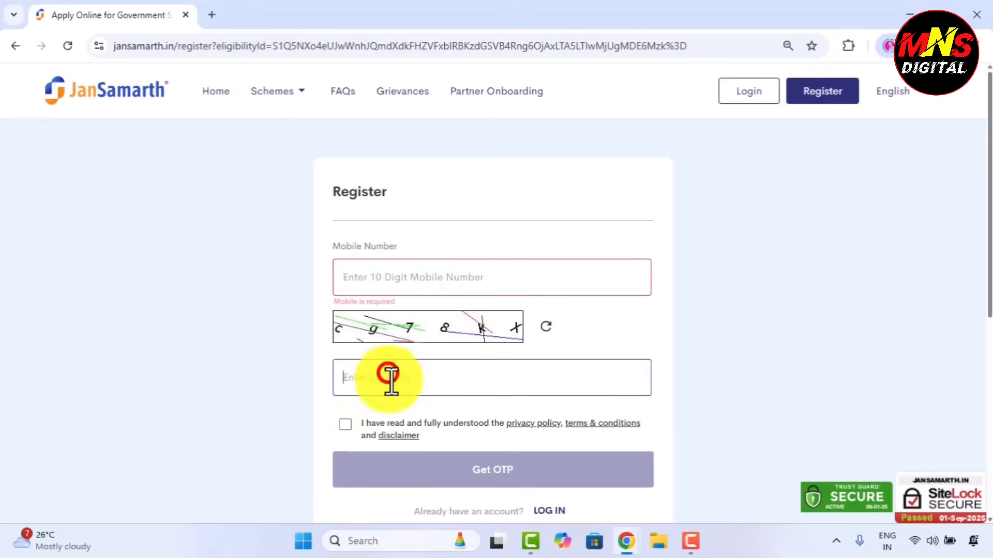
pyautogui.click(347, 425)
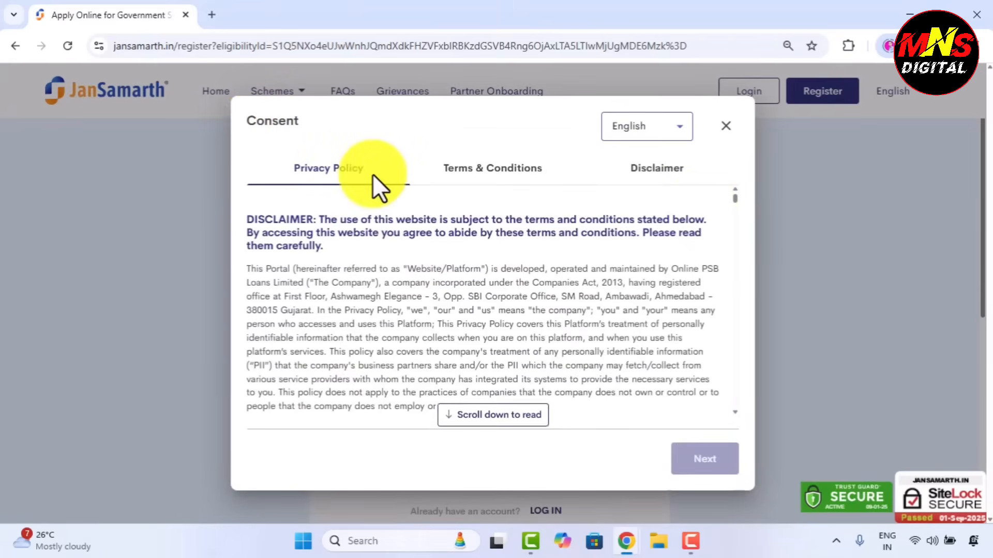
pyautogui.moveTo(733, 201); pyautogui.dragTo(712, 469)
pyautogui.click(707, 461)
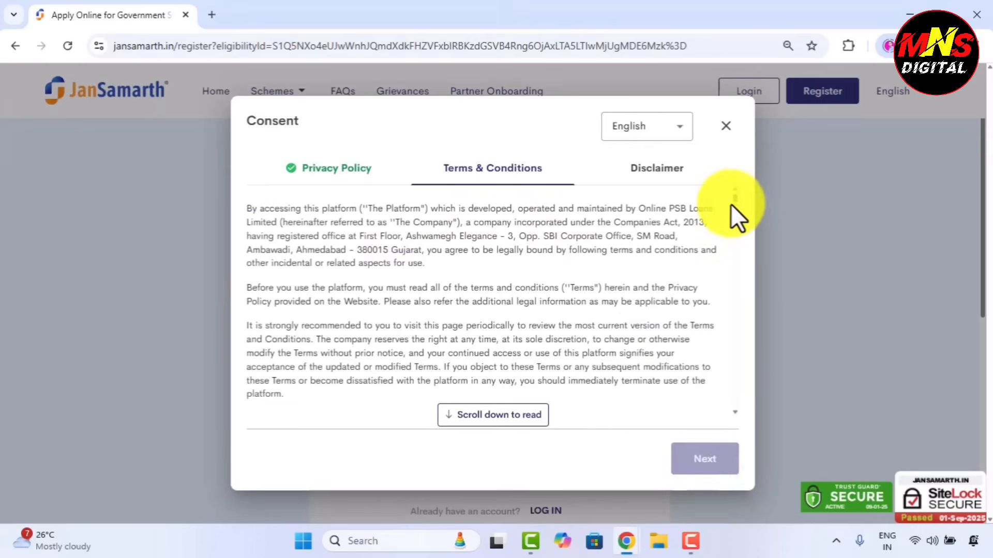
pyautogui.moveTo(734, 202); pyautogui.dragTo(734, 451)
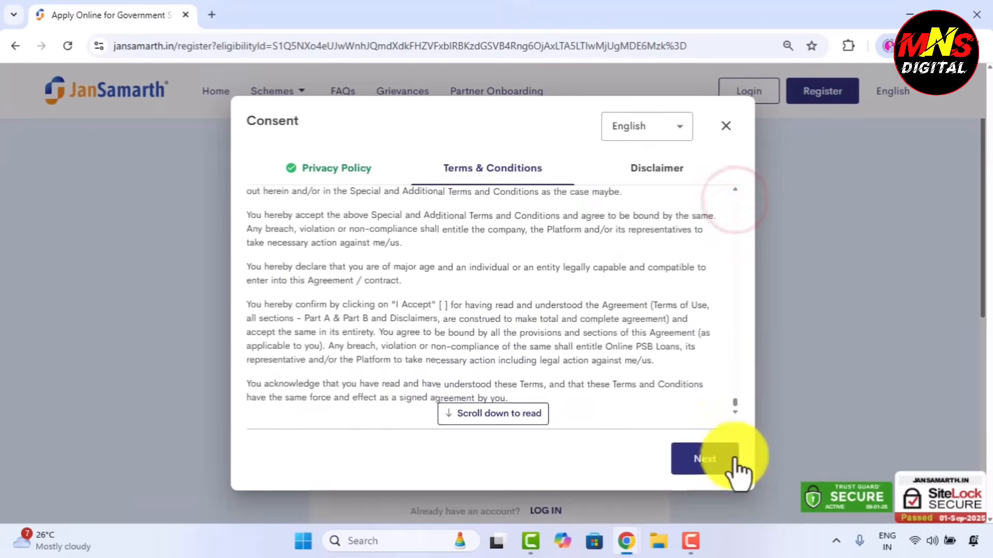
pyautogui.click(707, 460)
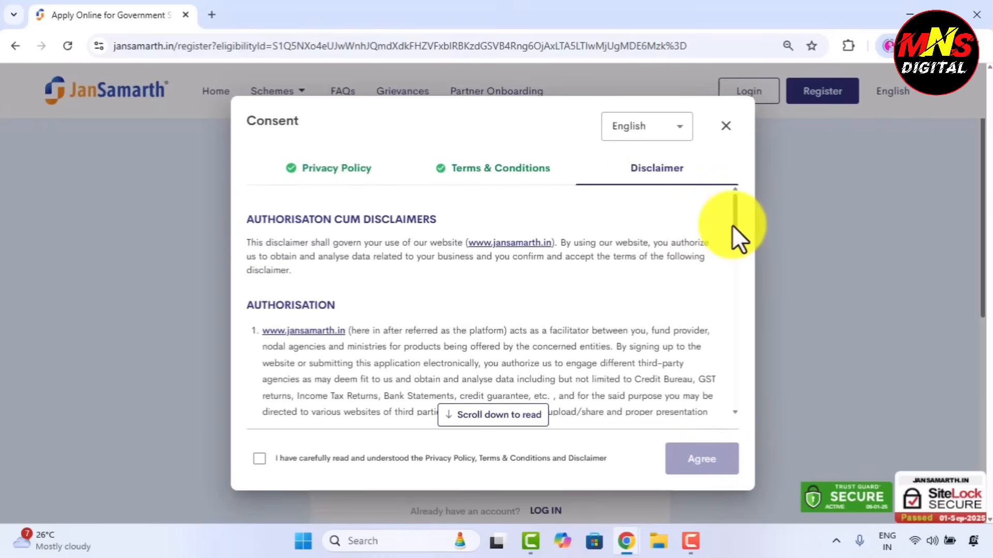
pyautogui.moveTo(733, 229); pyautogui.dragTo(752, 443)
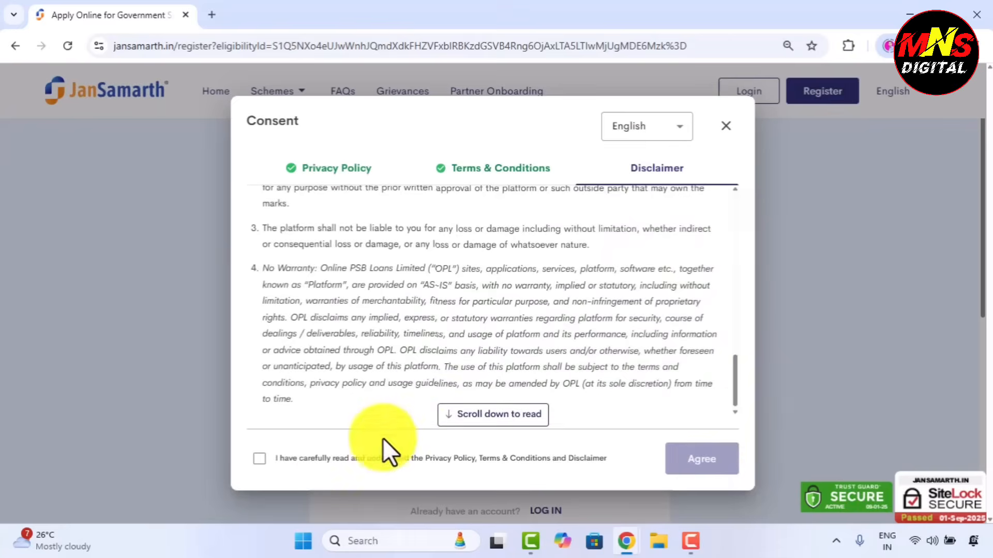
pyautogui.click(259, 458)
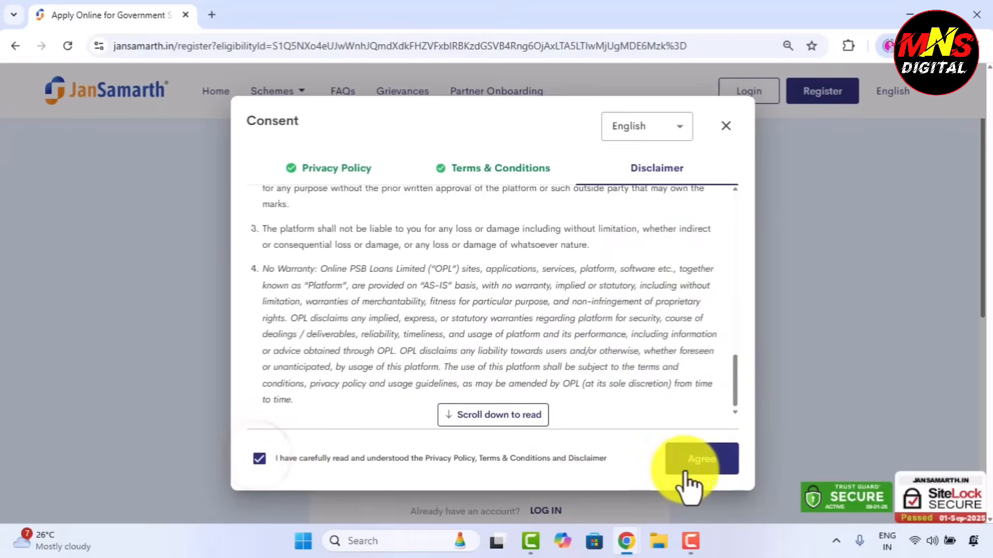
pyautogui.click(689, 468)
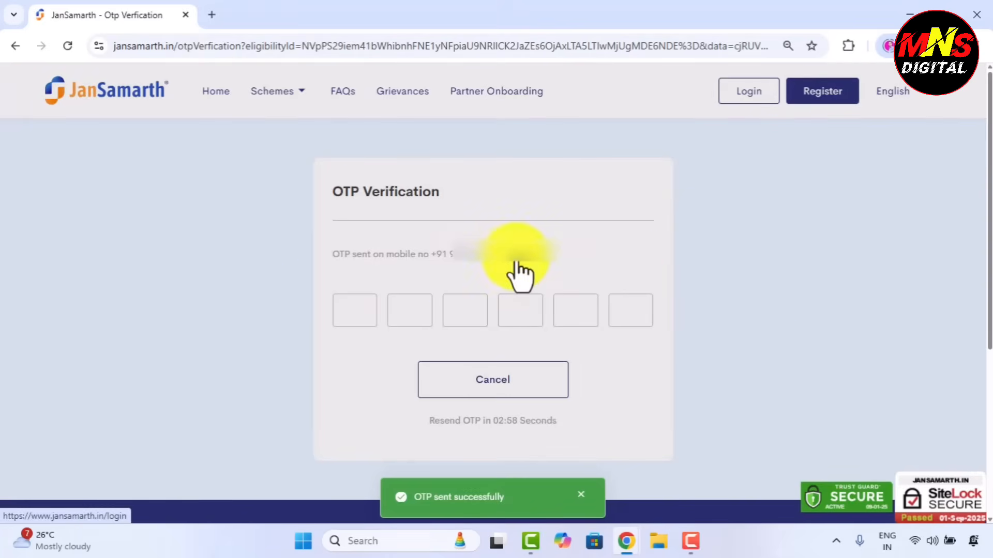
# Enter the six-digit OTP sent to the mobile number to log in.
pyautogui.click(356, 305)
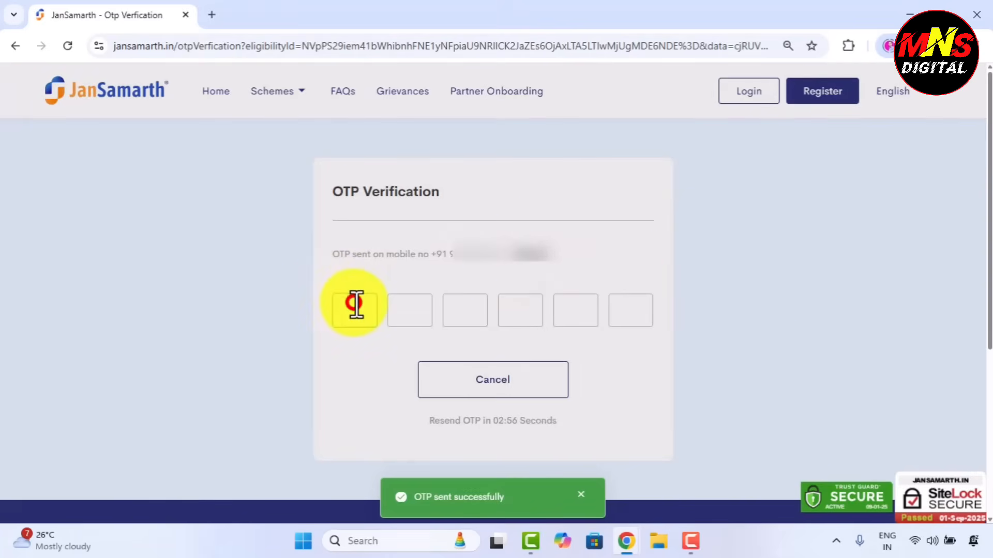
pyautogui.click(404, 305)
pyautogui.click(352, 312)
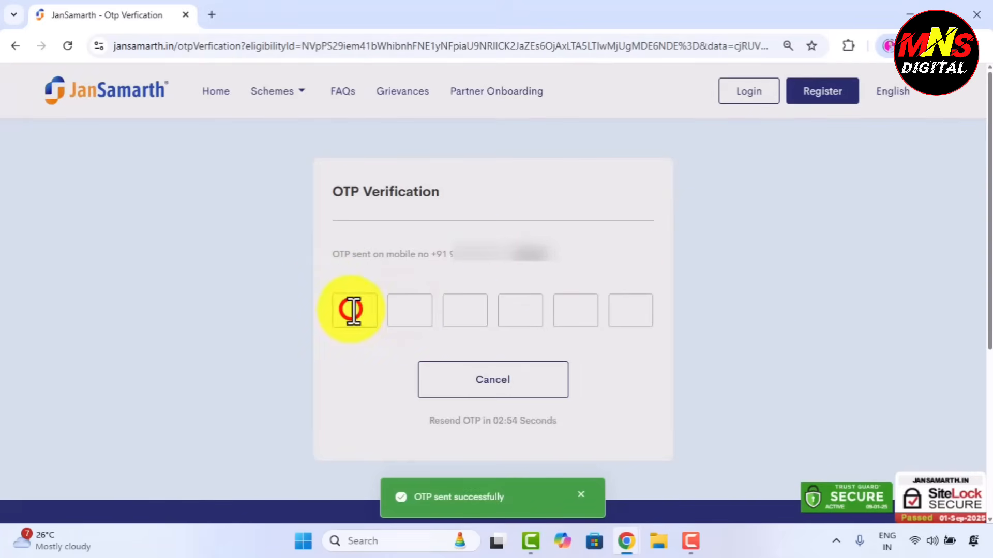
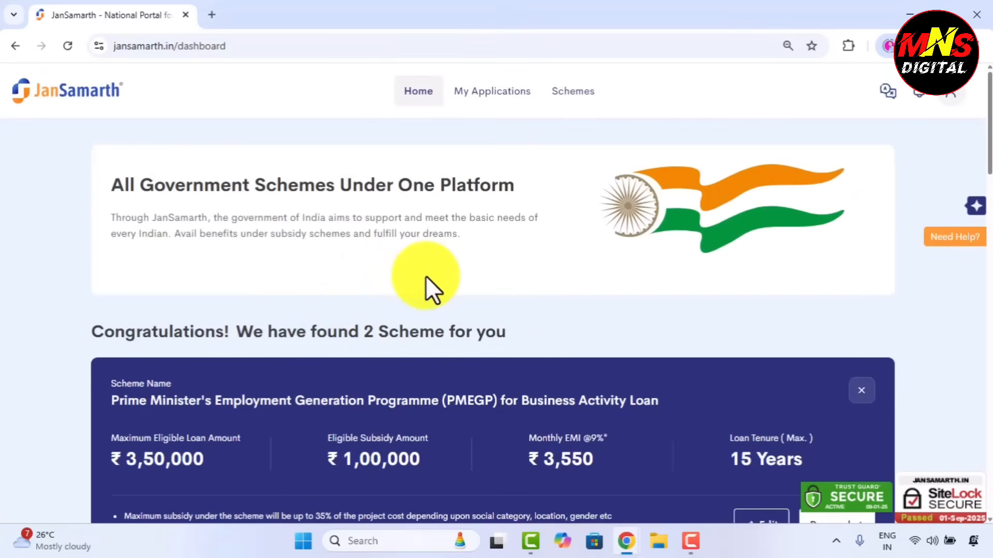
pyautogui.scroll(-1, 426, 276)
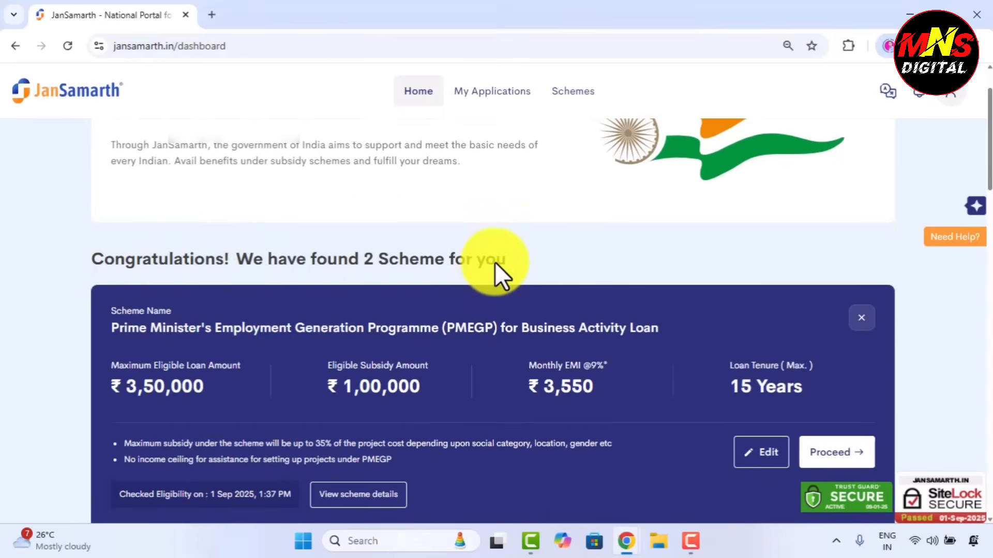
pyautogui.scroll(-2, 495, 262)
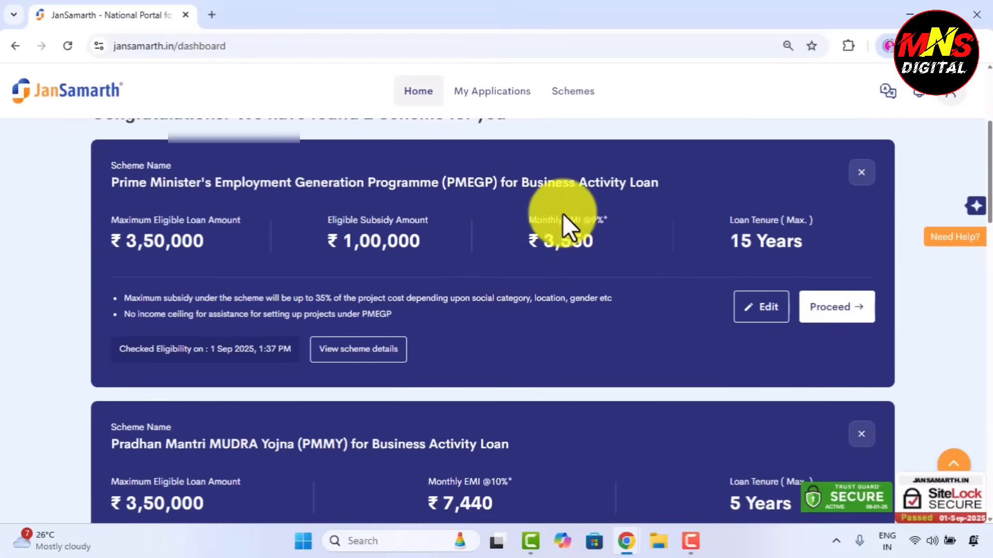
pyautogui.scroll(-3, 492, 414)
pyautogui.scroll(3, 588, 388)
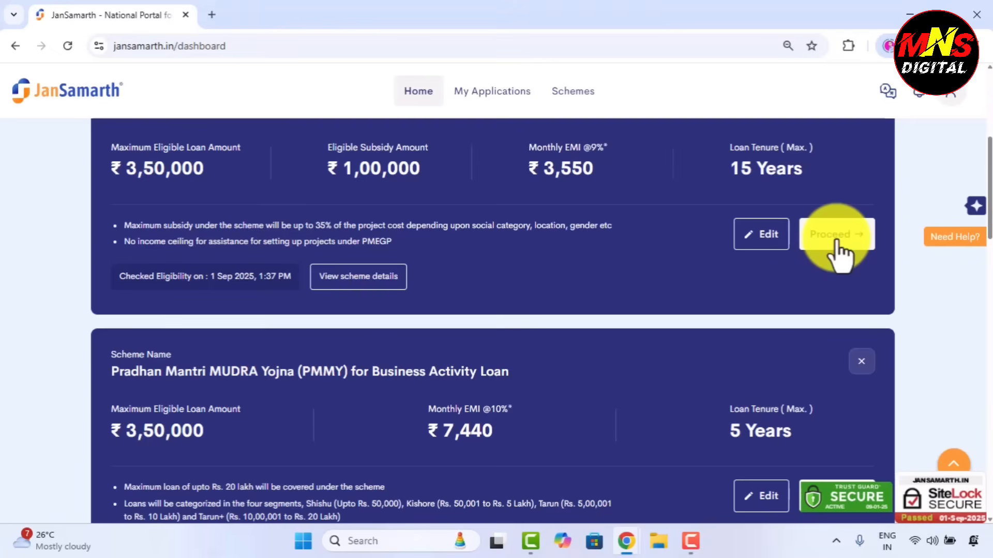
pyautogui.scroll(-1, 840, 253)
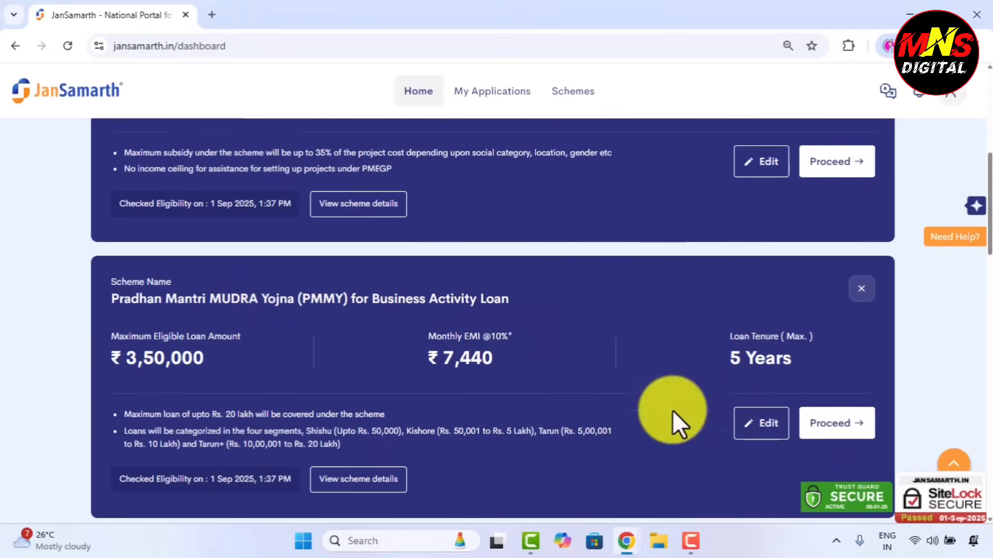
# Start the PMMY application and confirm the reviewed details.
pyautogui.click(848, 449)
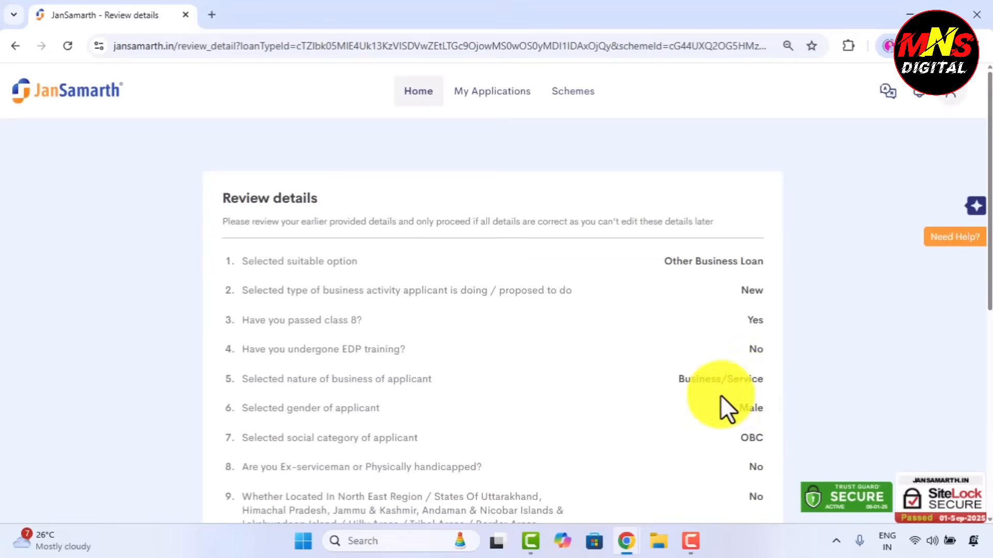
pyautogui.scroll(-3, 674, 347)
pyautogui.scroll(-3, 675, 348)
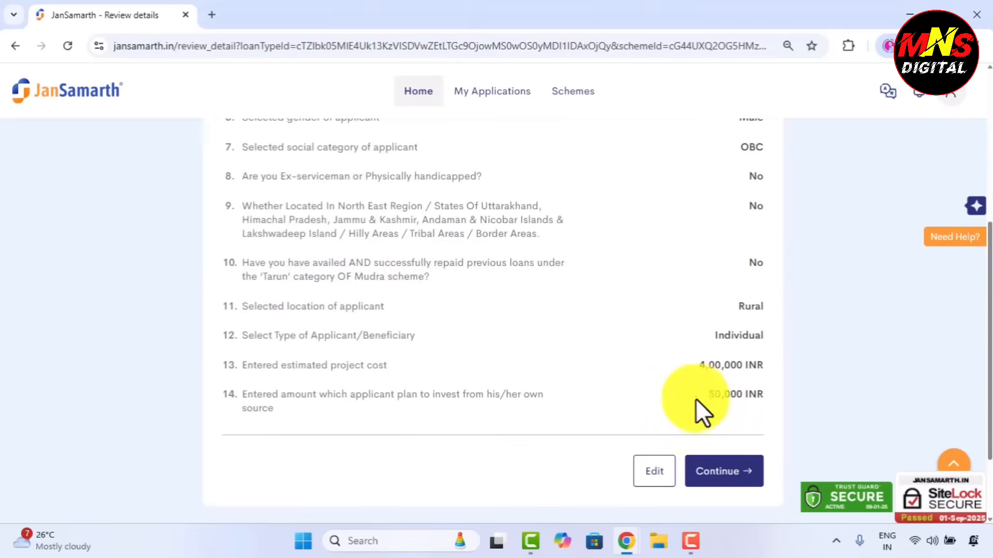
pyautogui.click(729, 484)
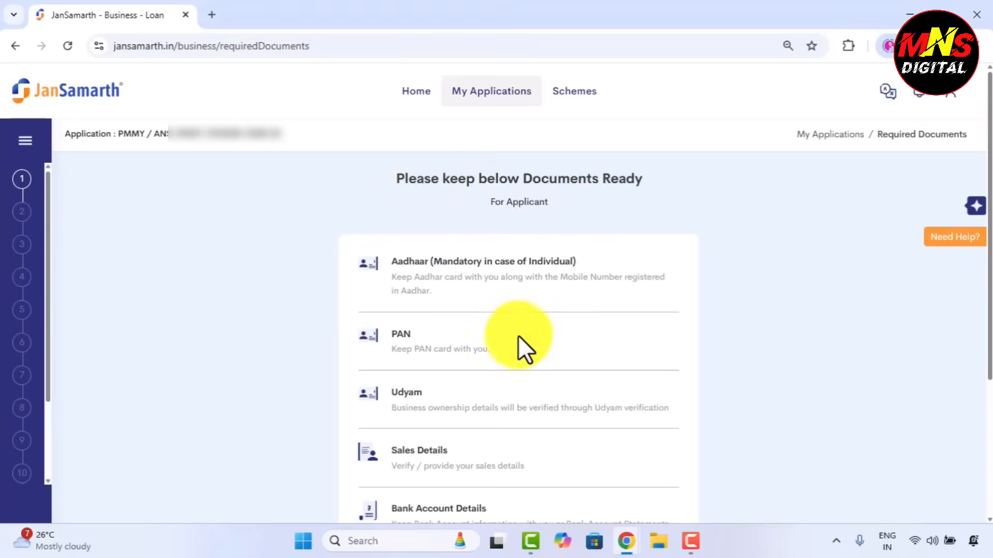
# Scroll through the Required Documents list: Aadhaar, PAN, Udyam, Sales and Bank Account details.
pyautogui.scroll(-2, 519, 346)
pyautogui.scroll(2, 519, 346)
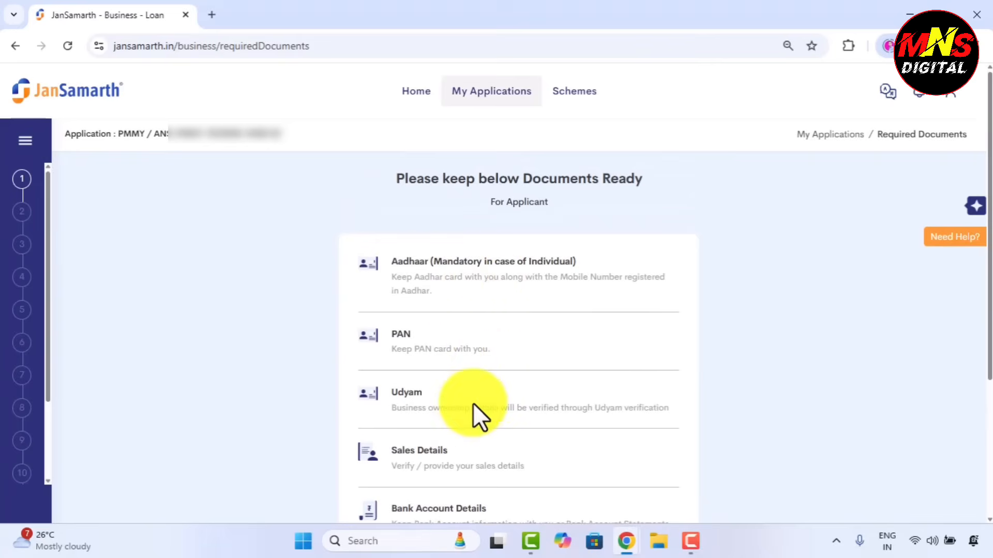
pyautogui.scroll(-2, 473, 402)
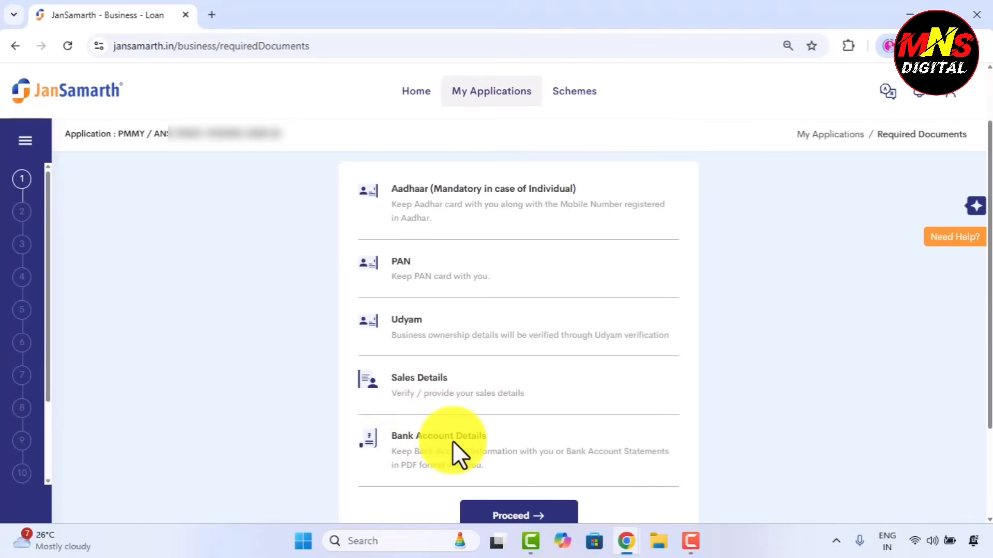
pyautogui.scroll(-2, 481, 434)
pyautogui.scroll(3, 502, 223)
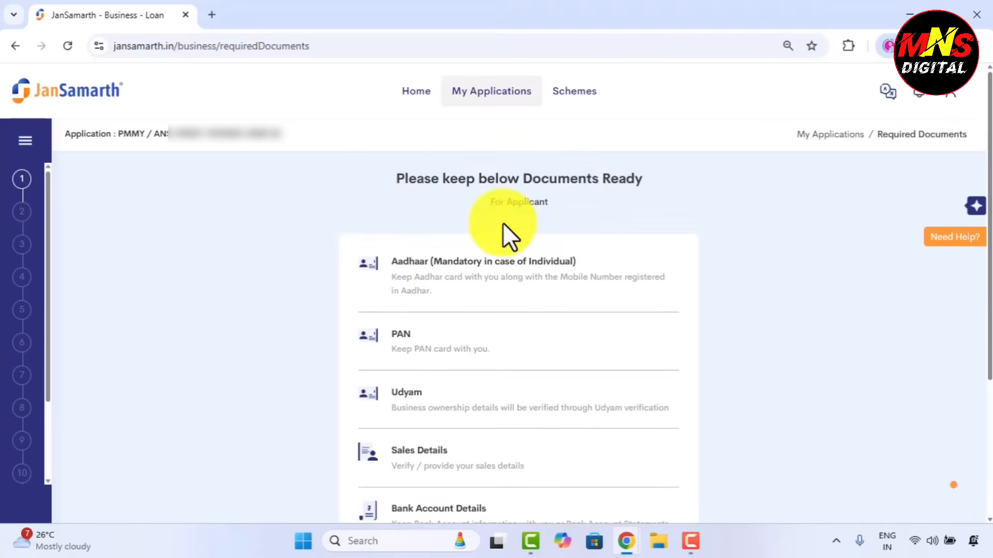
pyautogui.scroll(-4, 440, 258)
# Accept the Aadhaar and Income Tax data-sharing consents.
pyautogui.click(521, 392)
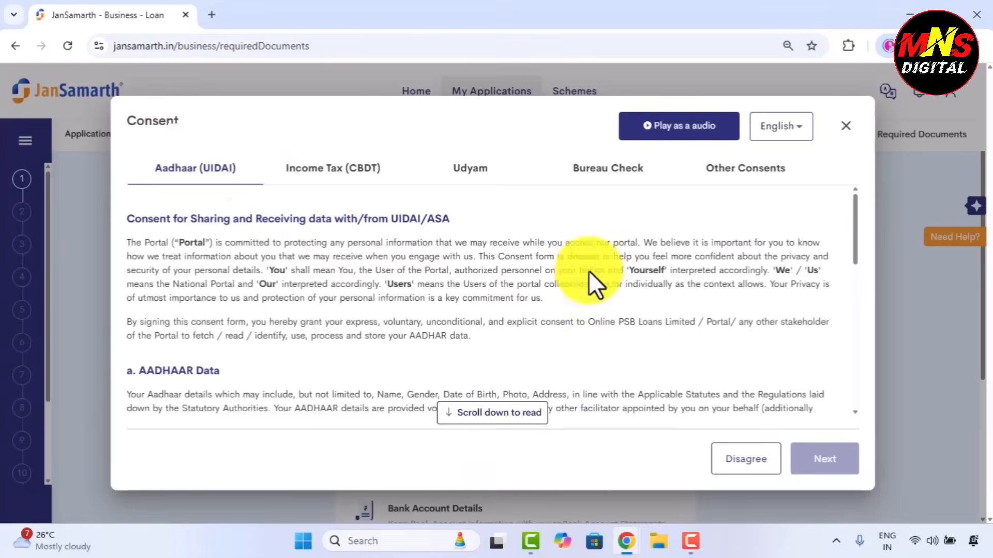
pyautogui.moveTo(858, 236); pyautogui.dragTo(863, 412)
pyautogui.click(827, 459)
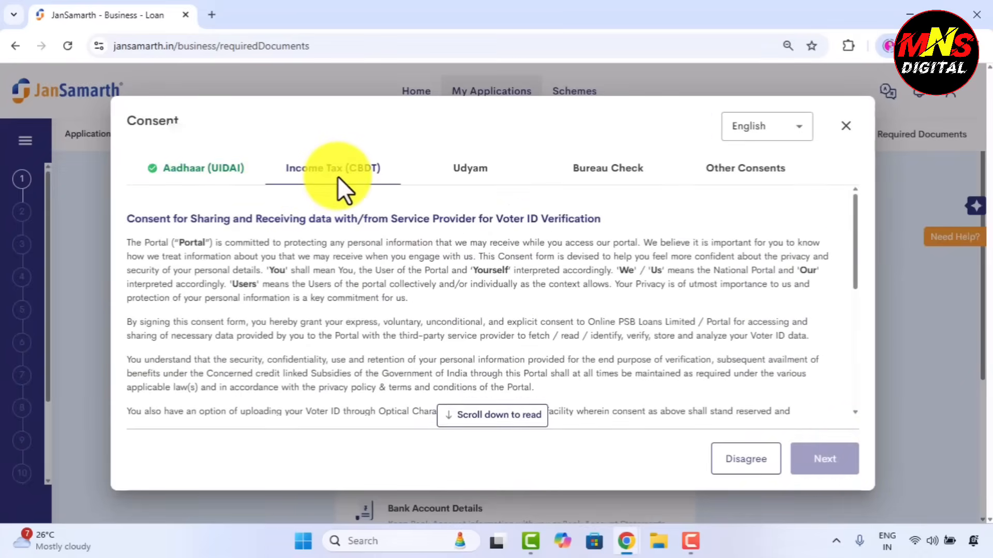
pyautogui.moveTo(855, 231); pyautogui.dragTo(847, 404)
pyautogui.click(825, 458)
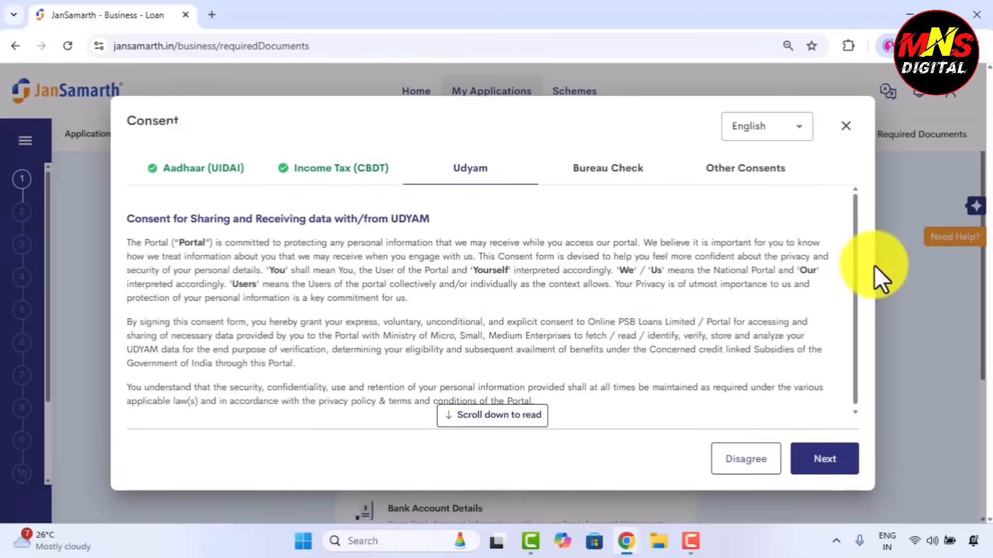
# Accept the Udyam, Bureau Check and Other Consents, agreeing to proceed.
pyautogui.moveTo(854, 265); pyautogui.dragTo(858, 414)
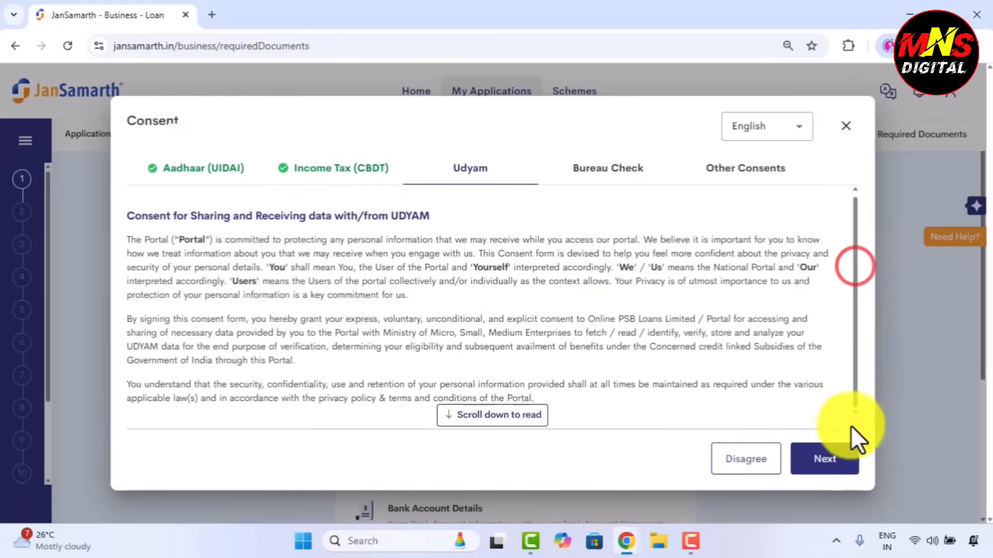
pyautogui.click(830, 461)
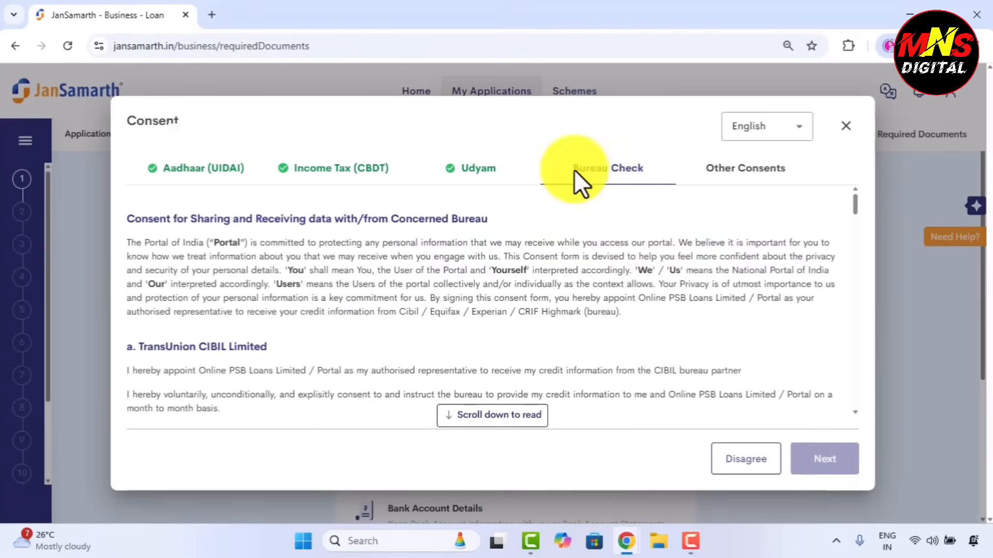
pyautogui.moveTo(857, 206); pyautogui.dragTo(864, 424)
pyautogui.click(813, 455)
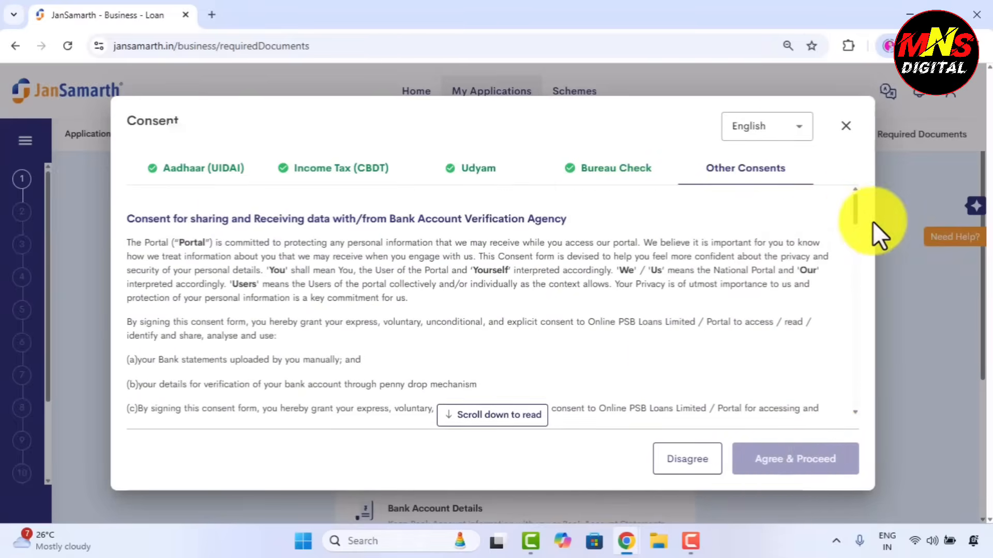
pyautogui.moveTo(855, 211); pyautogui.dragTo(854, 451)
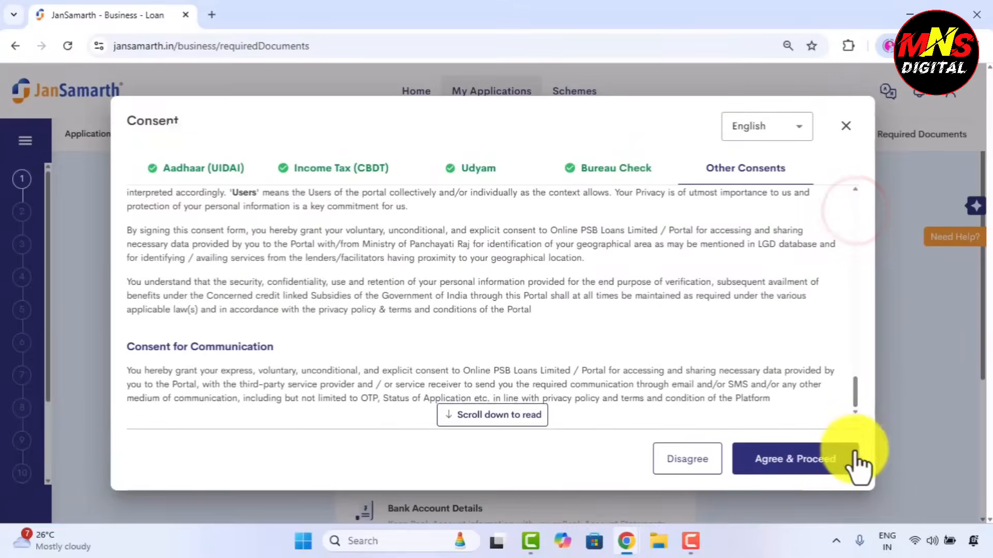
pyautogui.click(807, 472)
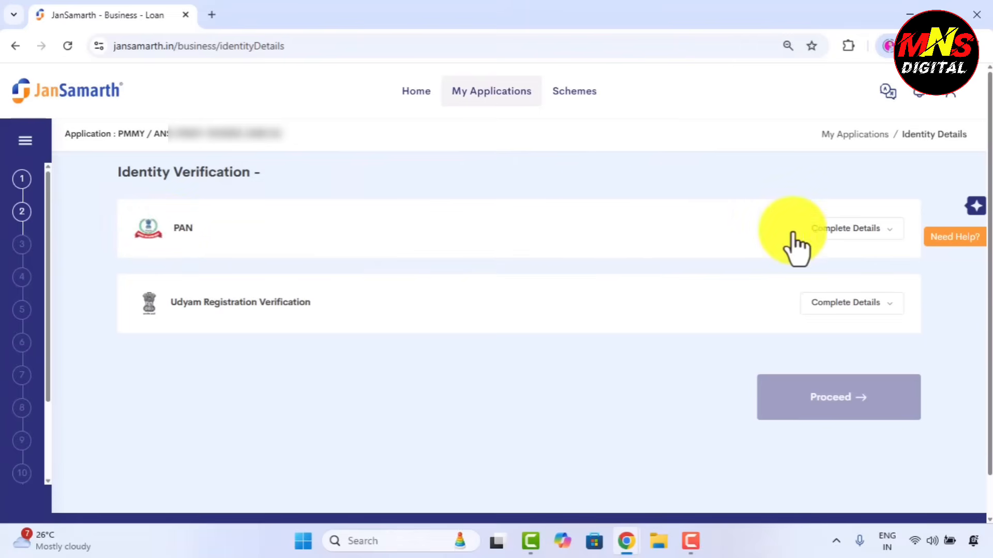
# Open the PAN row's Complete Details form and scroll to its fields.
pyautogui.click(844, 229)
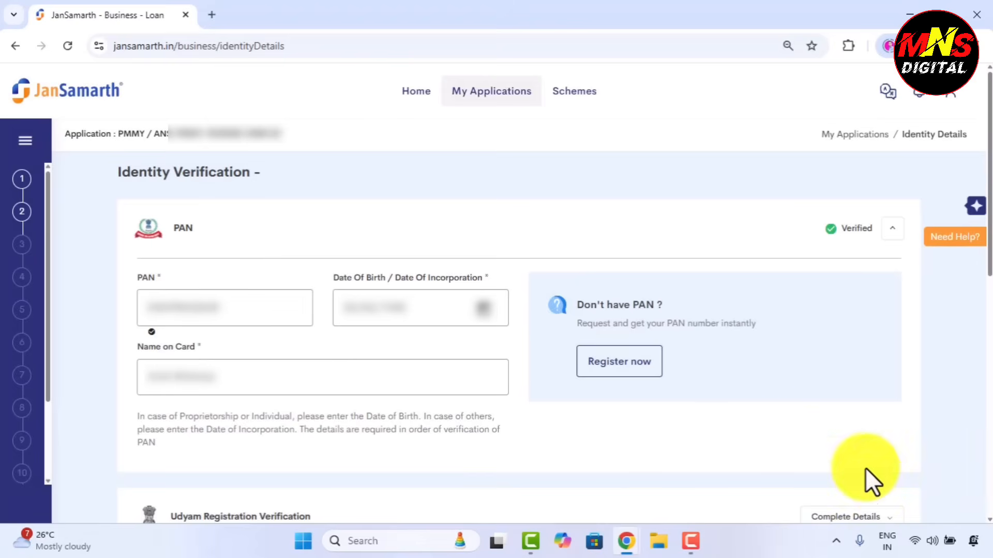
pyautogui.scroll(-4, 797, 414)
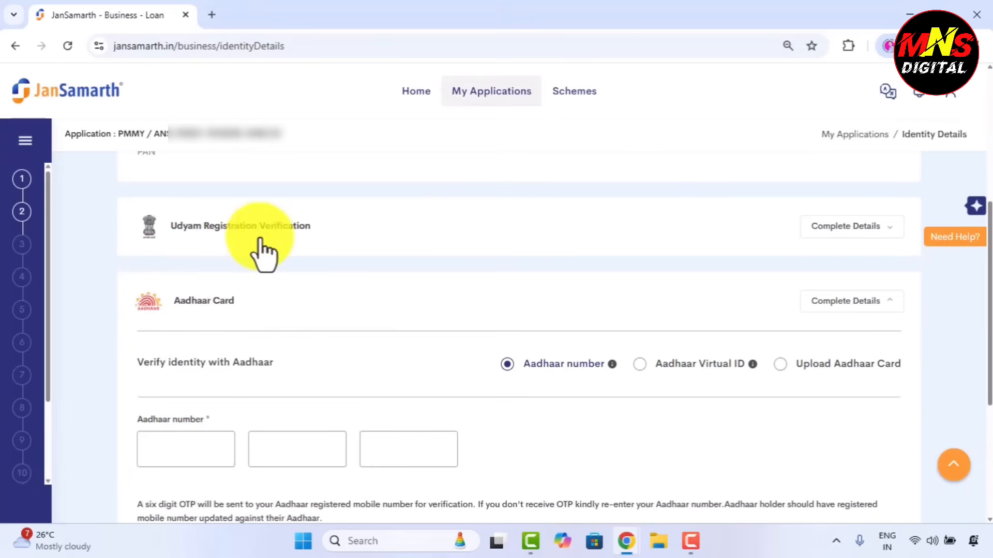
# Verify the Udyam registration by entering its number and registered mobile number.
pyautogui.click(838, 231)
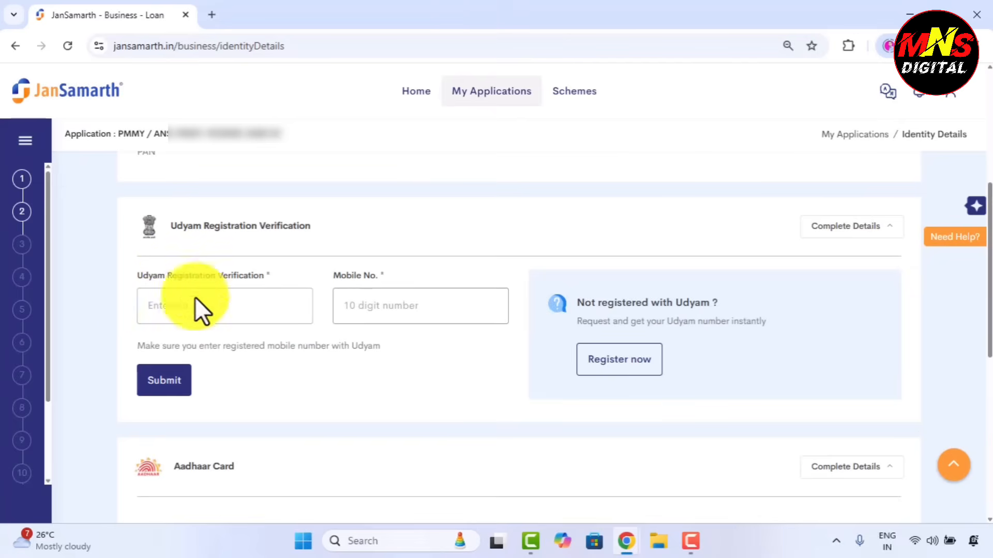
pyautogui.click(162, 307)
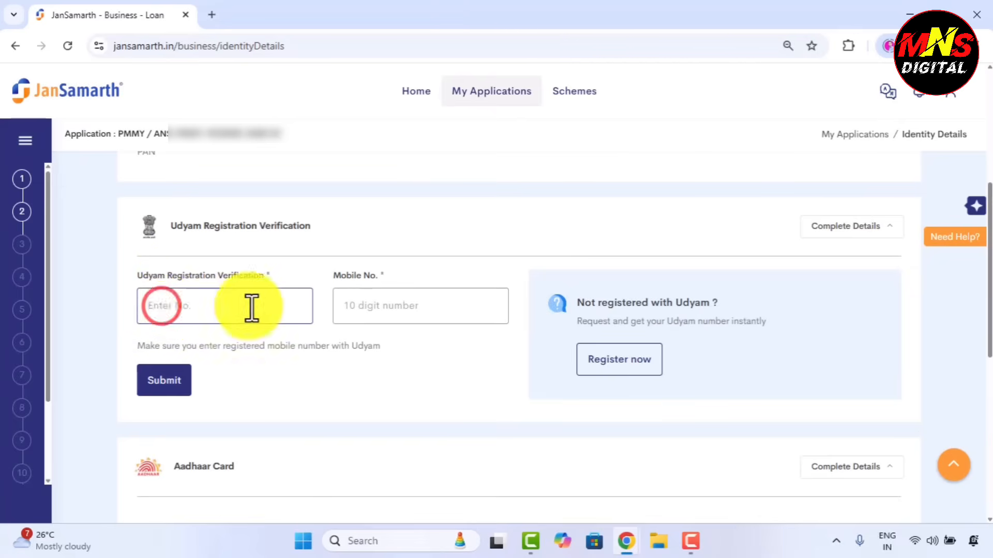
pyautogui.click(352, 305)
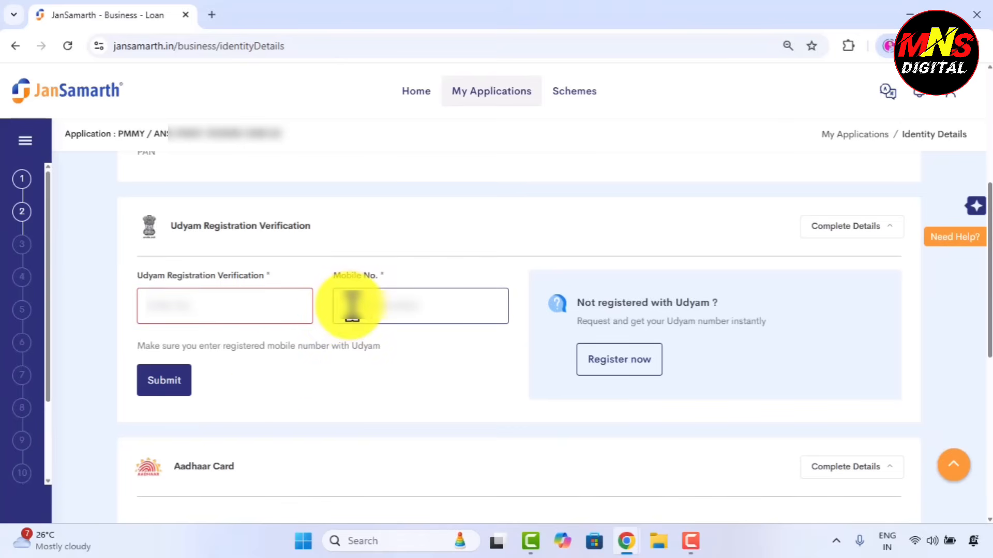
pyautogui.click(161, 382)
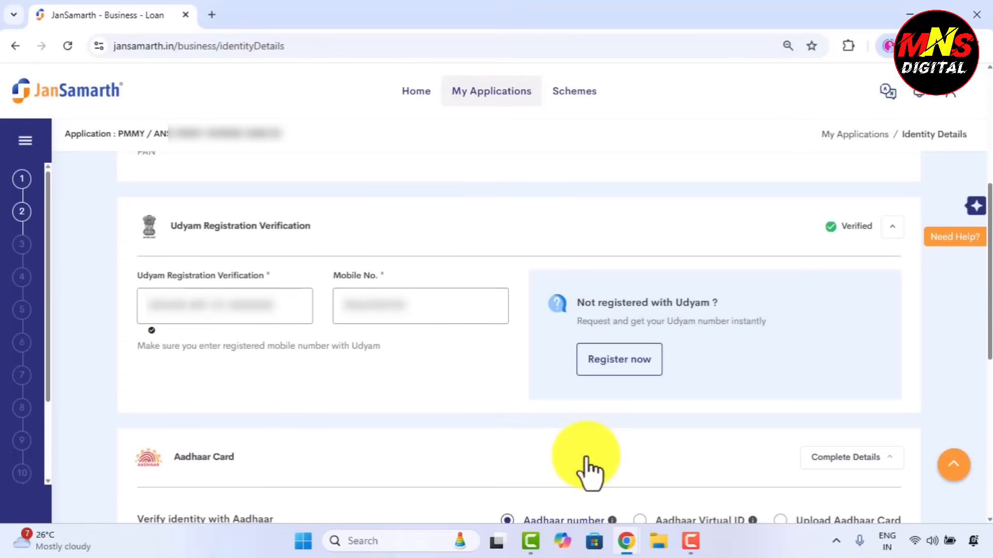
pyautogui.scroll(-5, 589, 473)
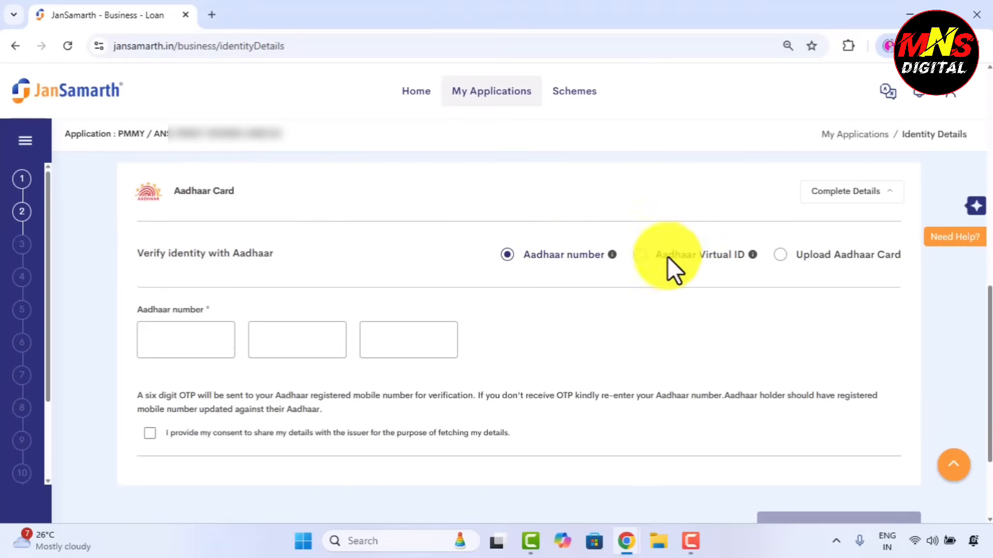
# Verify the Aadhaar card by Aadhaar number, giving consent and submitting the one-time password.
pyautogui.click(780, 256)
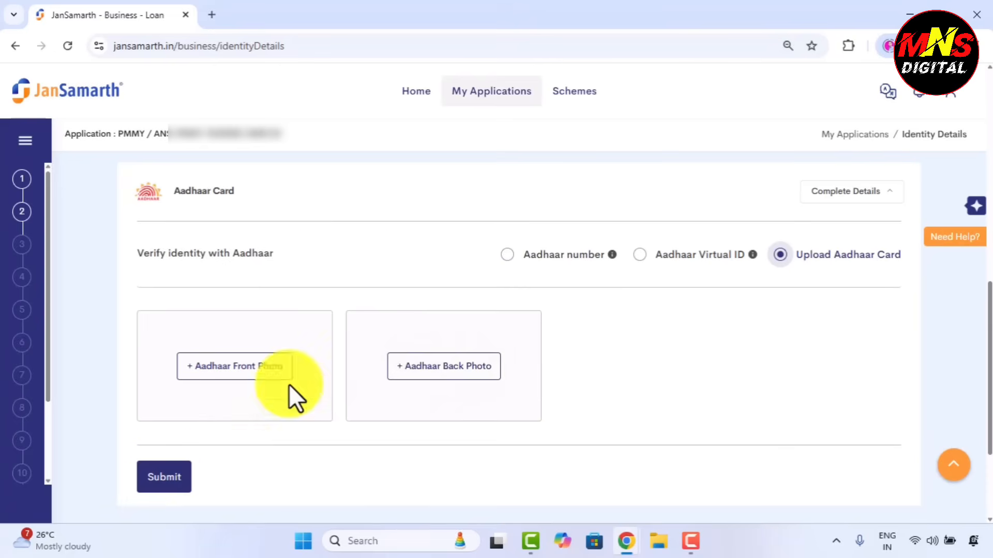
pyautogui.click(509, 256)
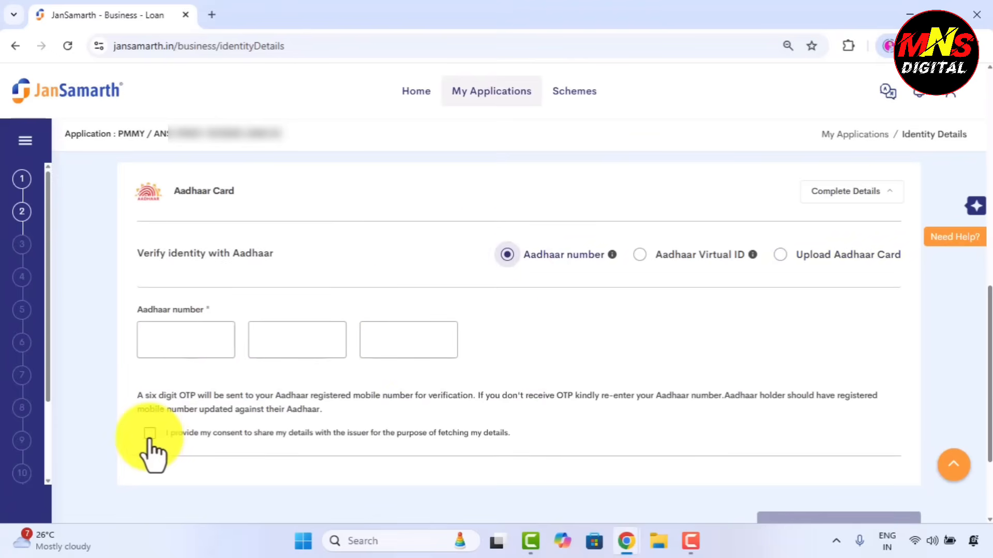
pyautogui.click(149, 434)
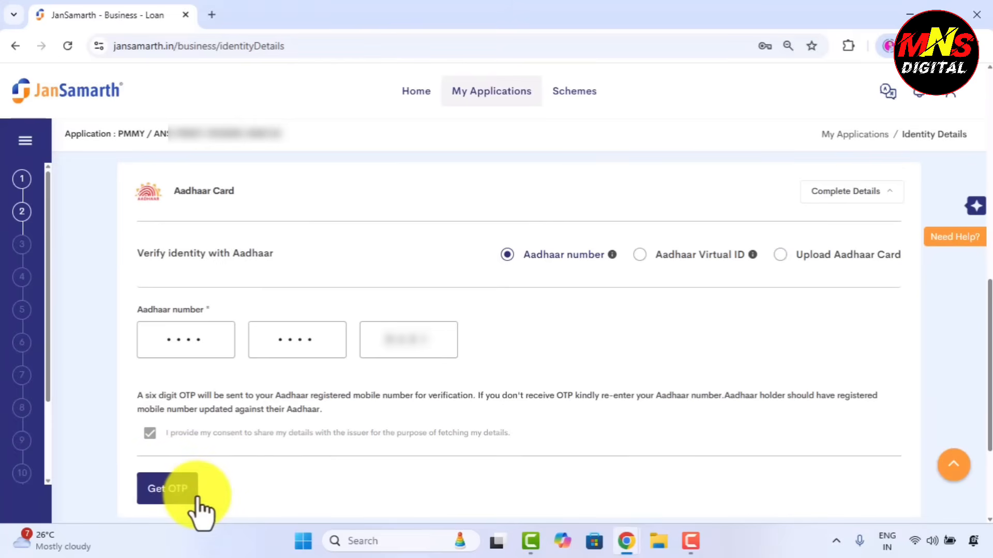
pyautogui.click(174, 496)
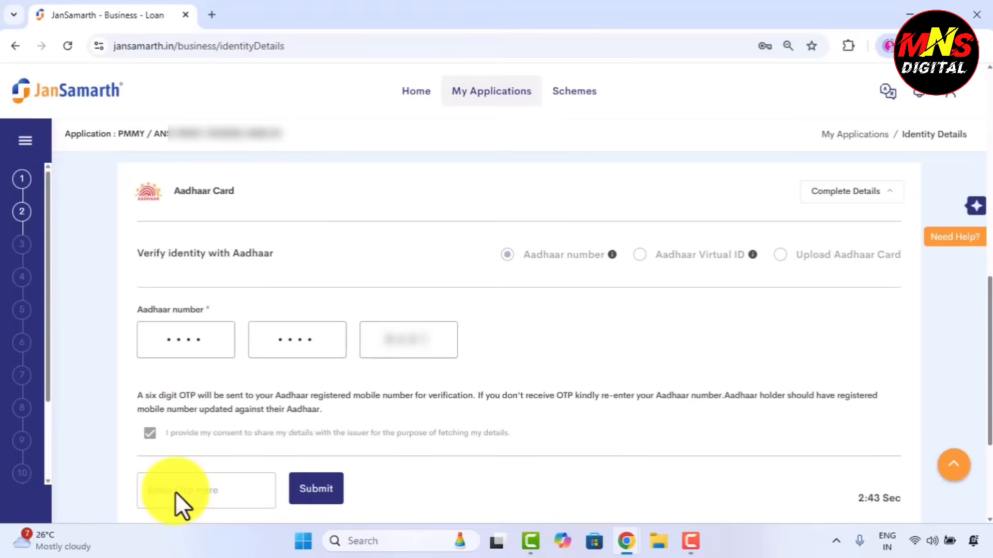
pyautogui.click(177, 491)
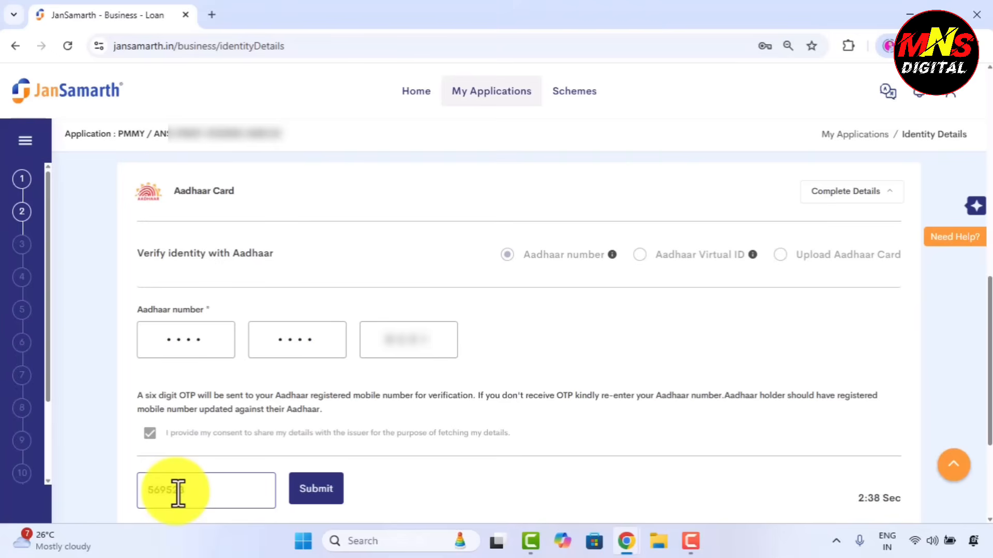
pyautogui.click(312, 489)
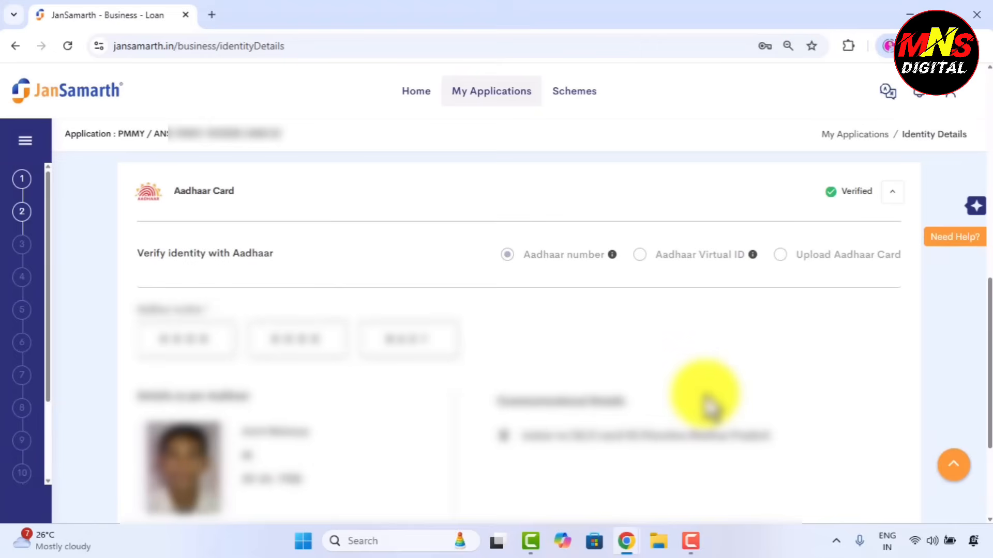
pyautogui.scroll(-3, 786, 372)
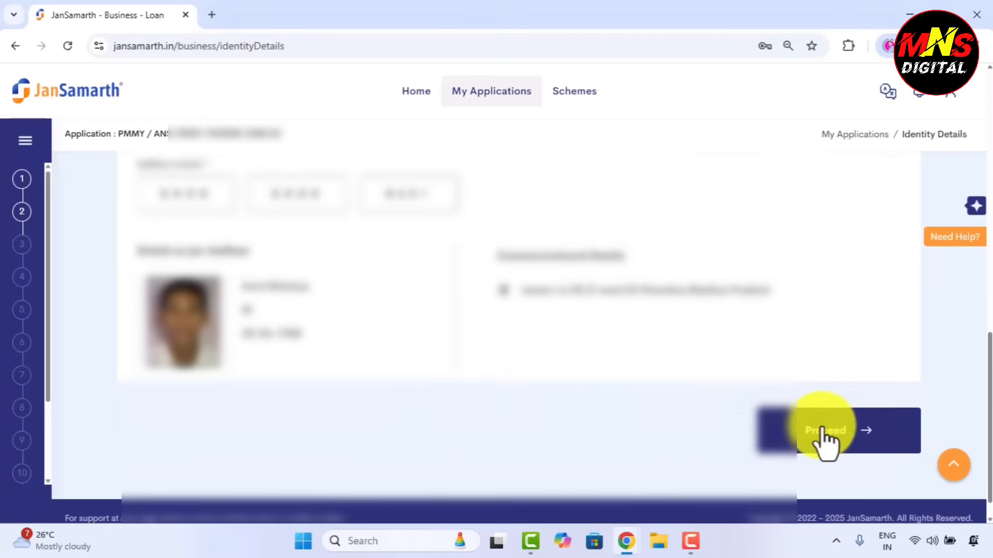
# Give sales below the GST limit as the no-GSTIN reason, then answer Yes to having a GSTIN.
pyautogui.click(811, 428)
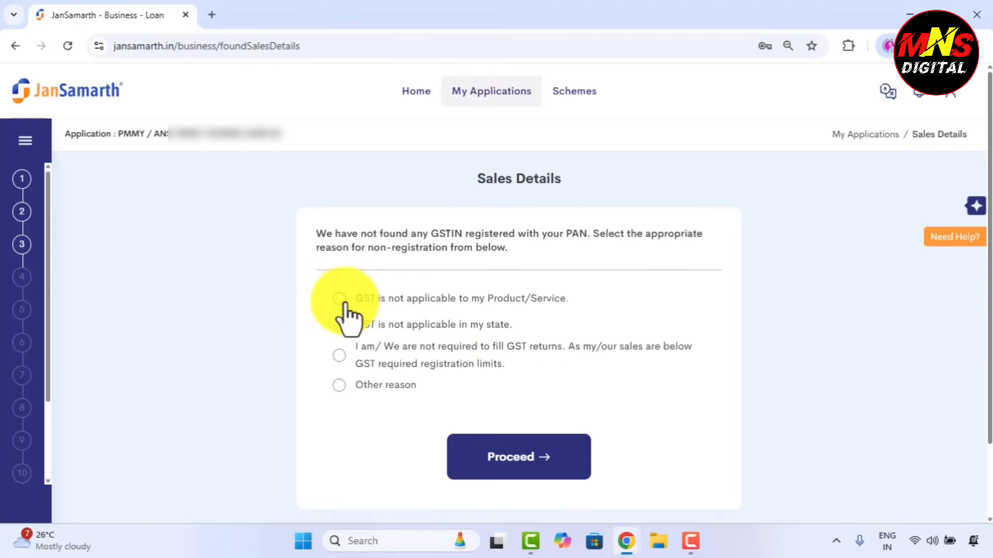
pyautogui.click(340, 355)
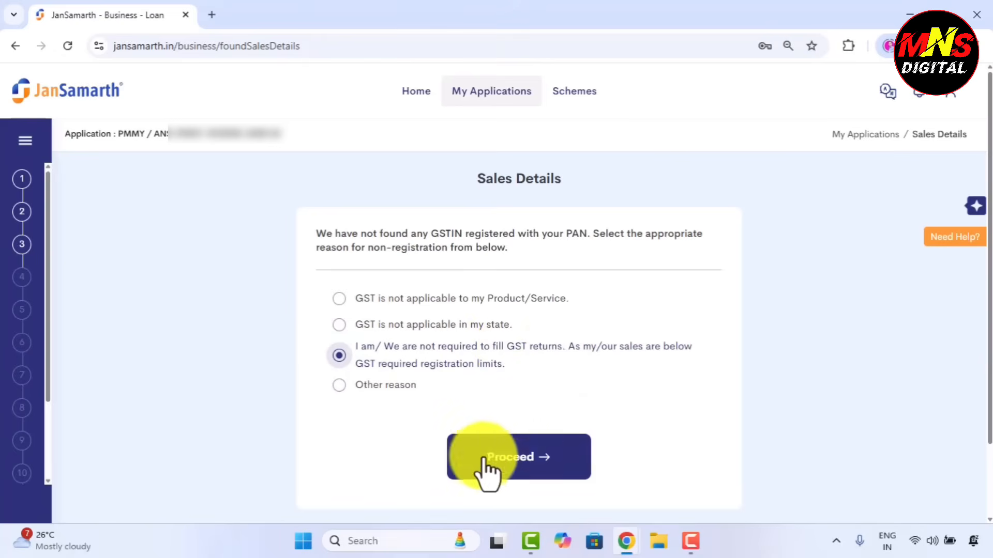
pyautogui.click(536, 467)
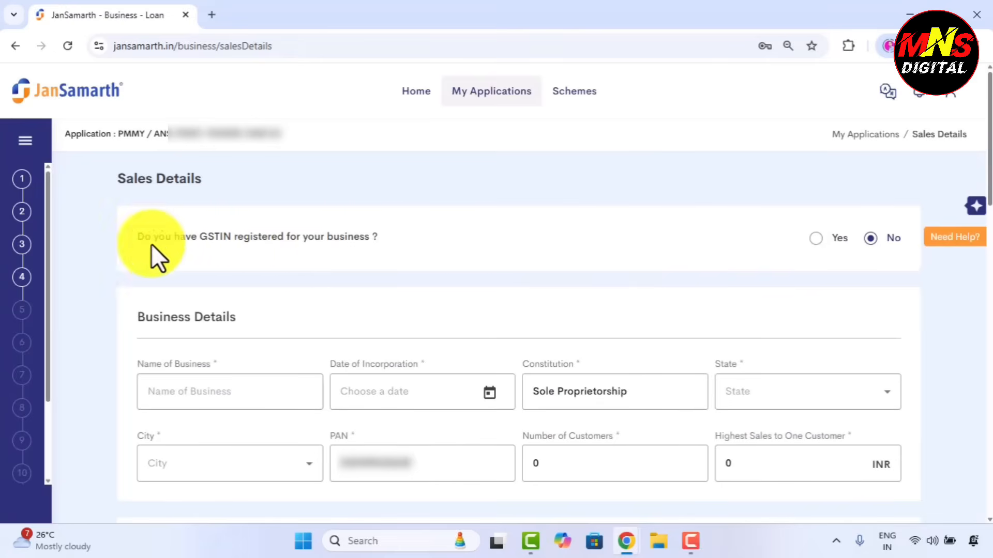
pyautogui.click(816, 239)
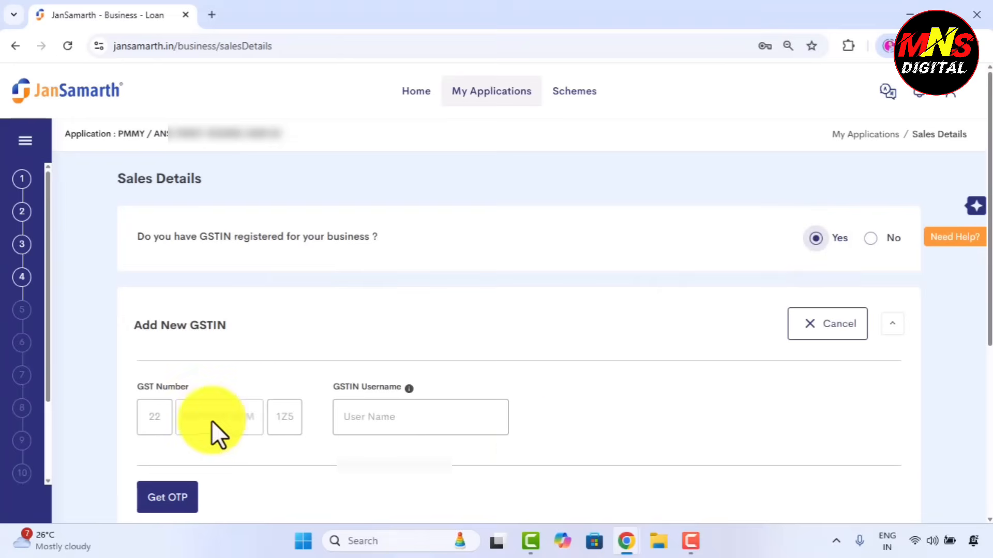
# Answer No for GSTIN and set the business state to Madhya Pradesh and city to EAST NIMAR.
pyautogui.click(869, 239)
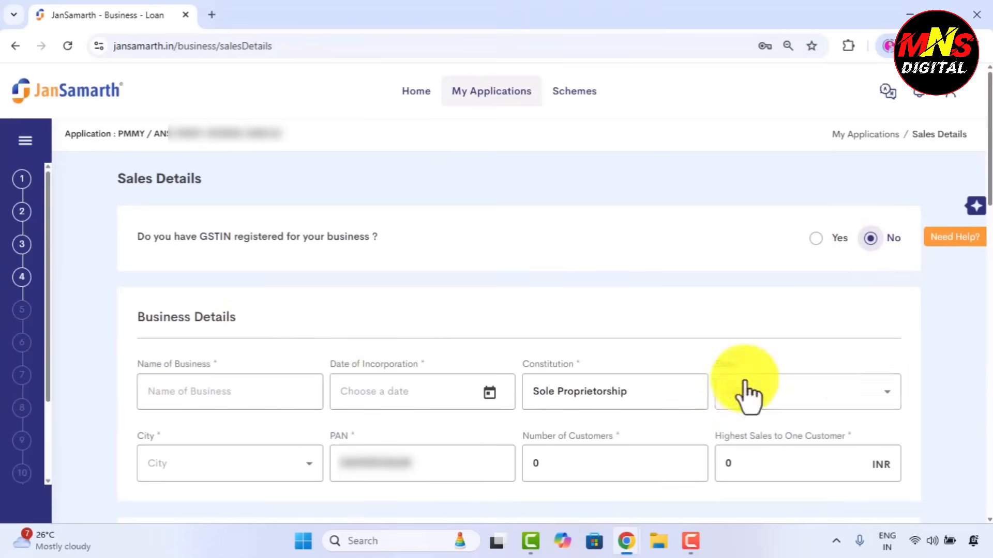
pyautogui.click(205, 396)
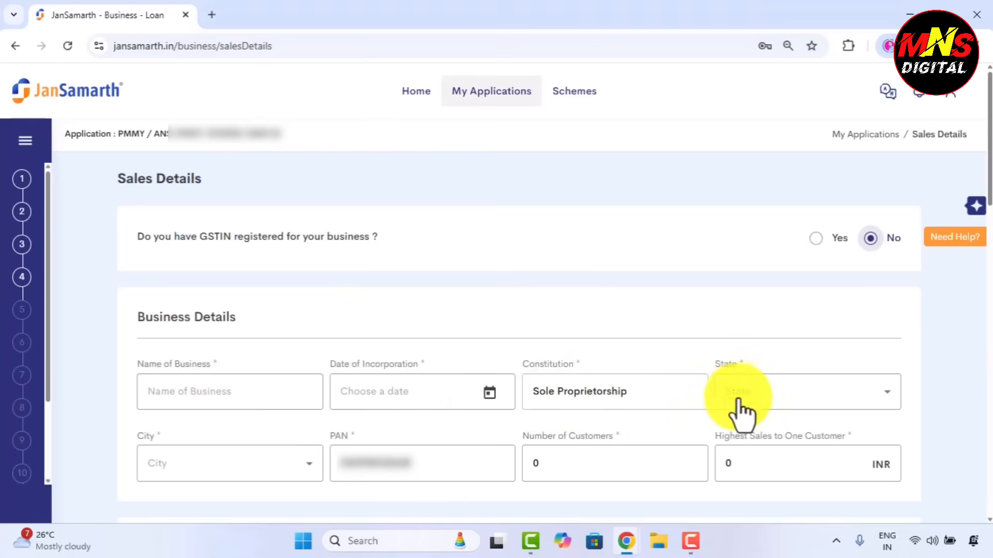
pyautogui.click(752, 392)
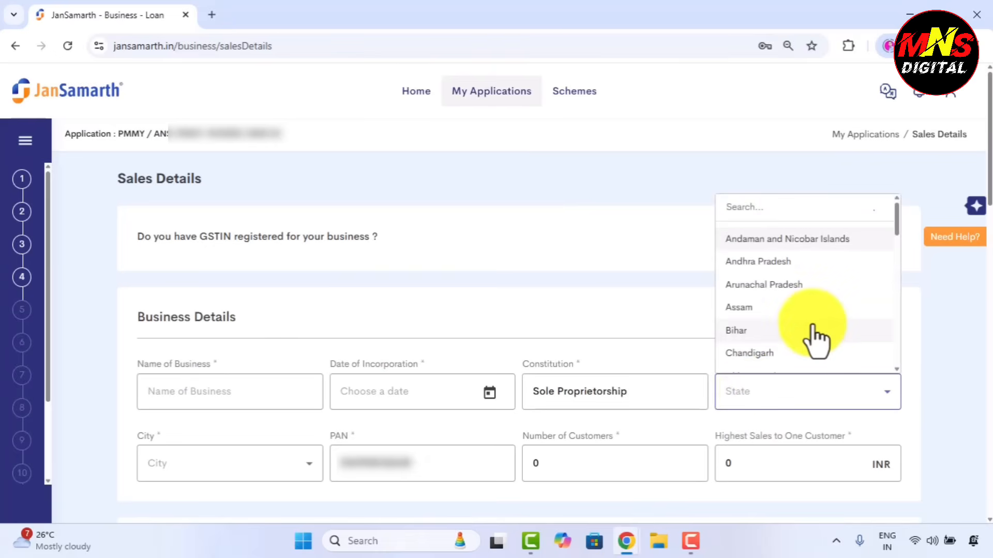
pyautogui.scroll(-3, 812, 336)
pyautogui.scroll(-2, 801, 331)
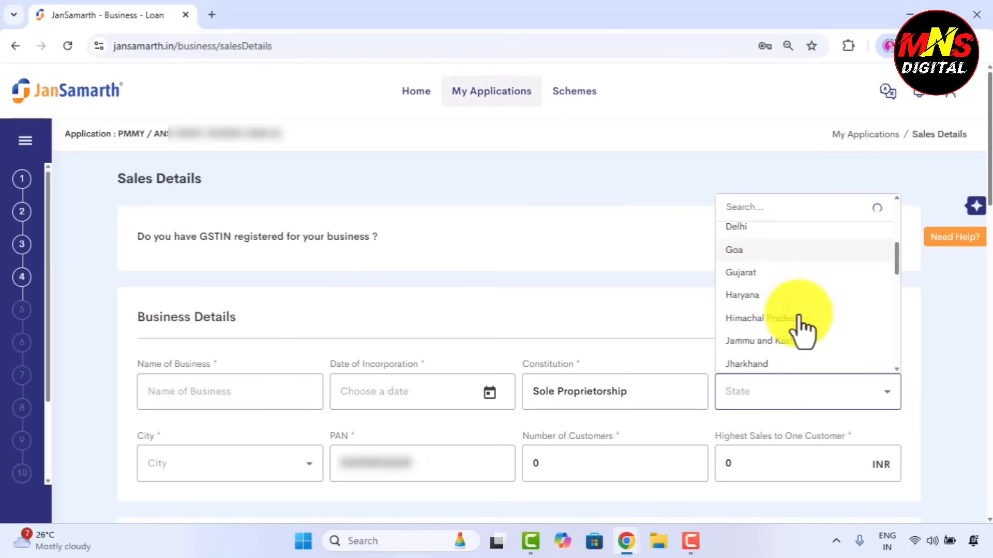
pyautogui.scroll(-4, 799, 332)
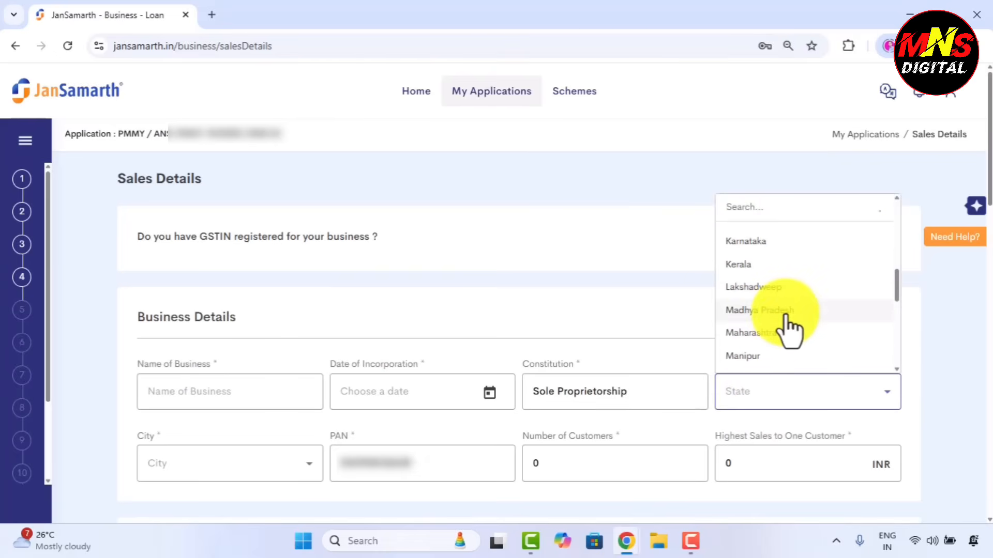
pyautogui.click(783, 311)
pyautogui.click(196, 465)
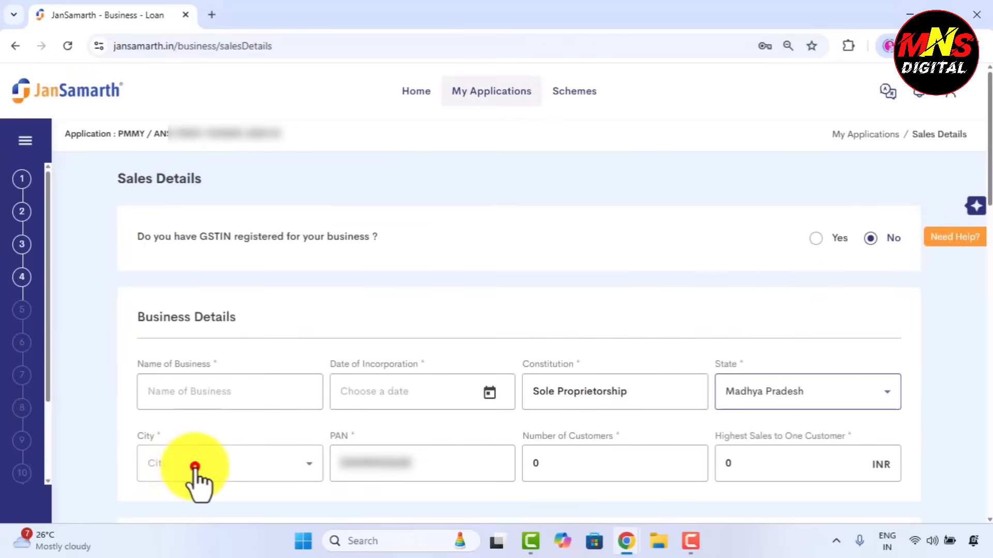
pyautogui.scroll(-5, 228, 393)
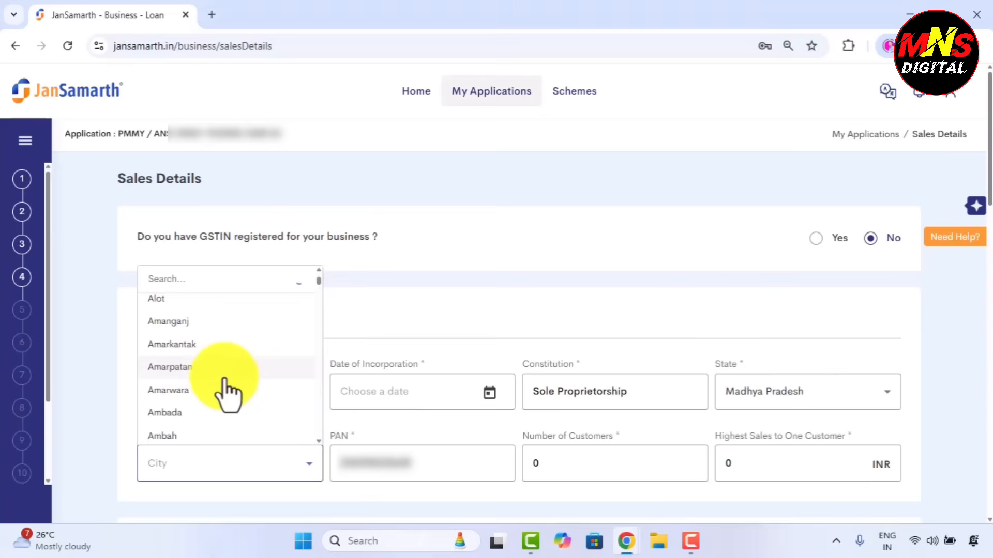
pyautogui.scroll(-15, 227, 395)
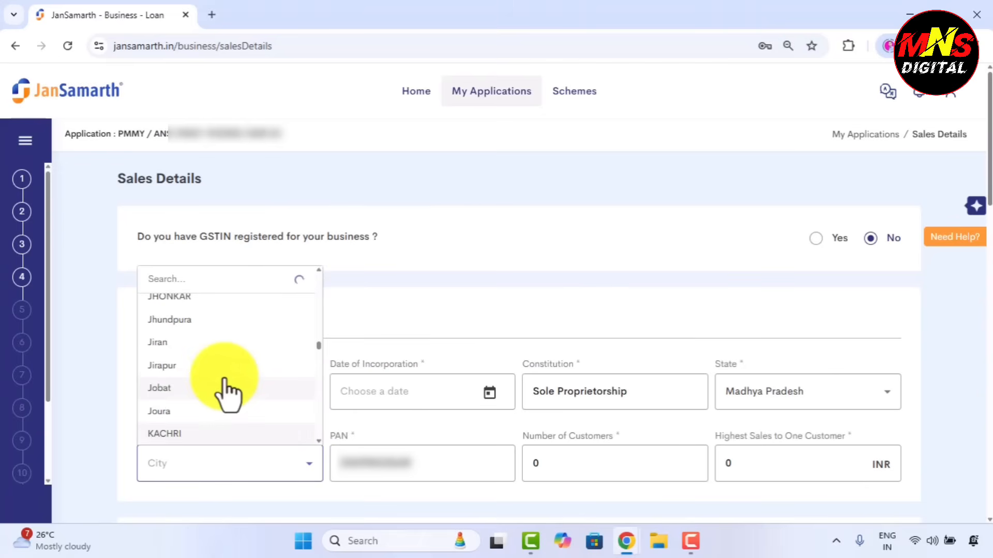
pyautogui.click(211, 350)
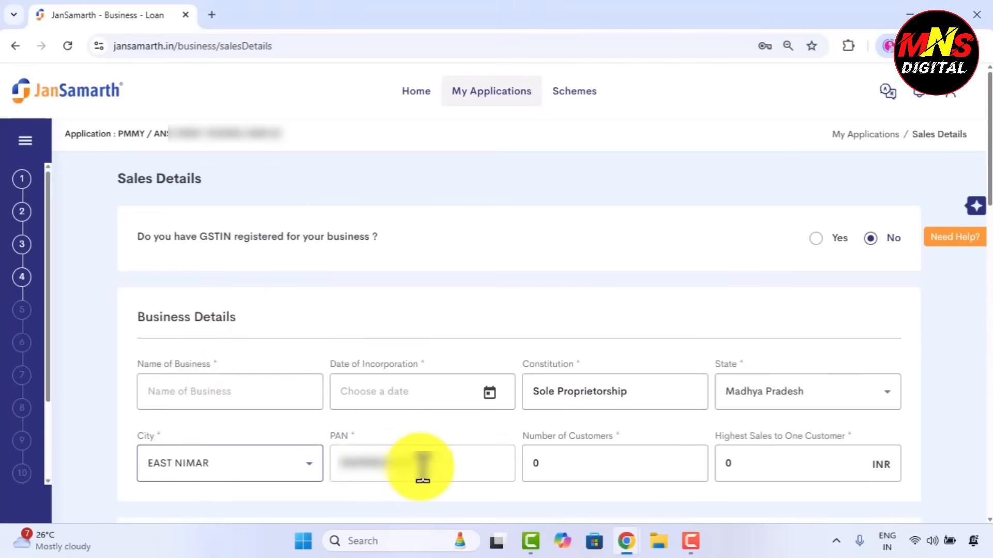
# Check that Number of Customers and Highest Sales to One Customer both hold 0.
pyautogui.click(577, 460)
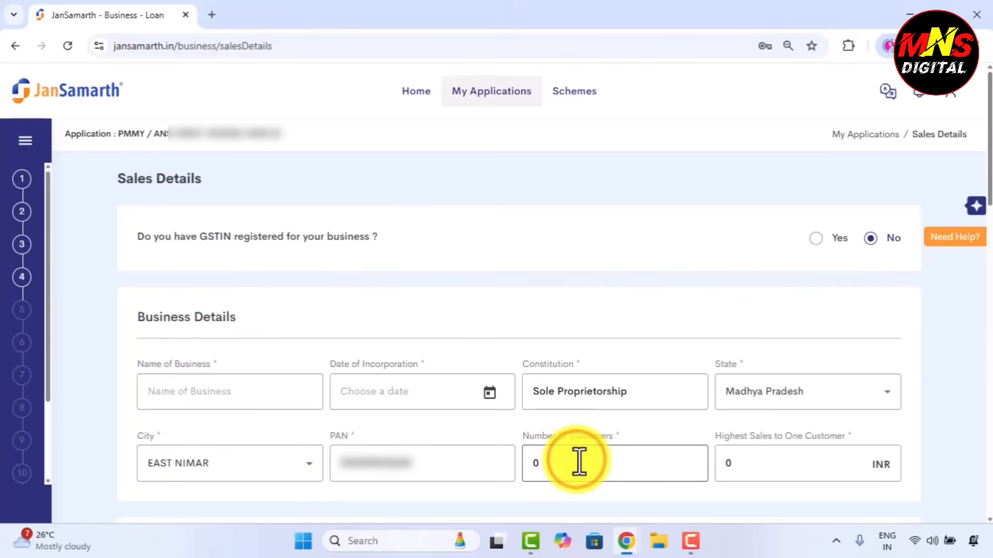
pyautogui.click(780, 459)
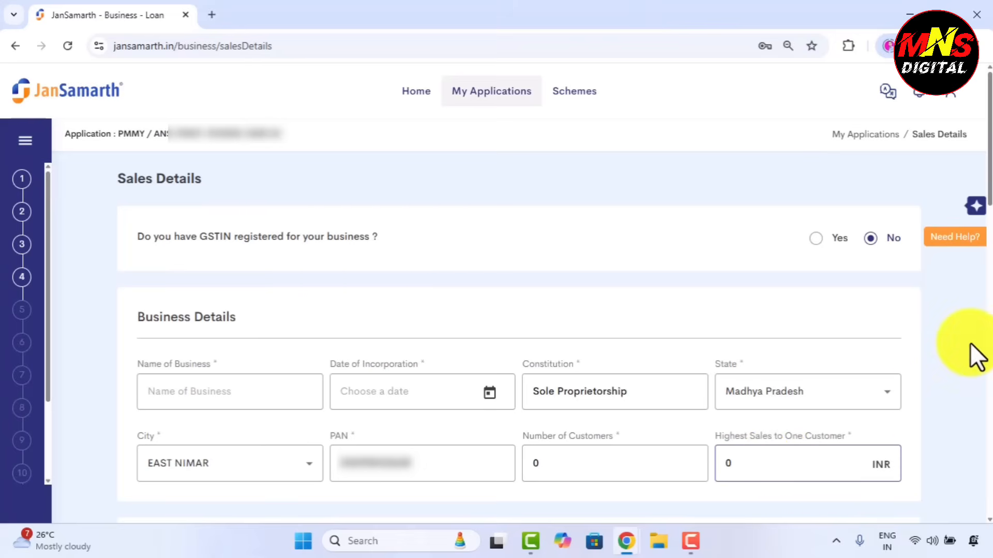
pyautogui.scroll(-7, 970, 343)
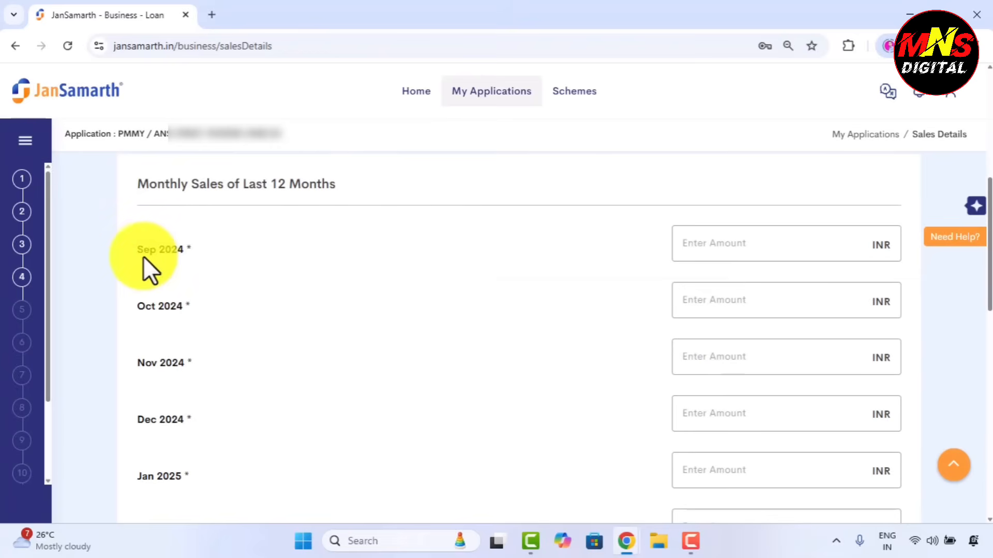
# Enter 0 as the sales amount for Jan, Feb and Mar 2025.
pyautogui.scroll(-5, 391, 346)
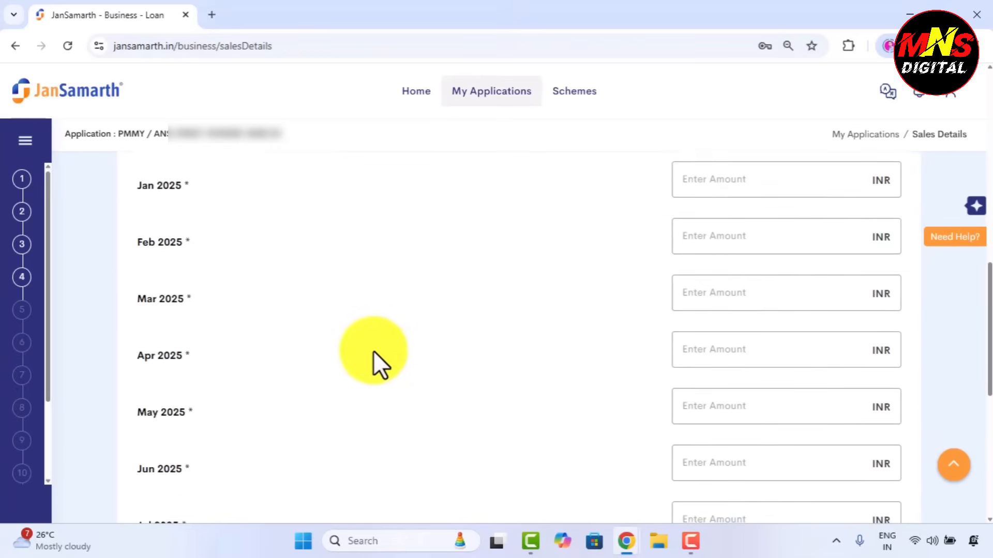
pyautogui.scroll(-4, 373, 351)
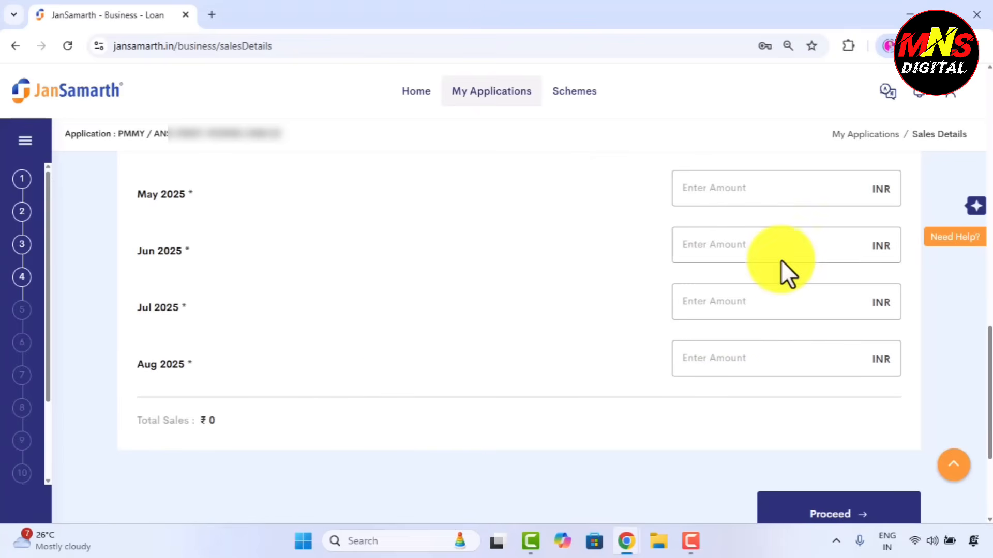
pyautogui.scroll(4, 781, 260)
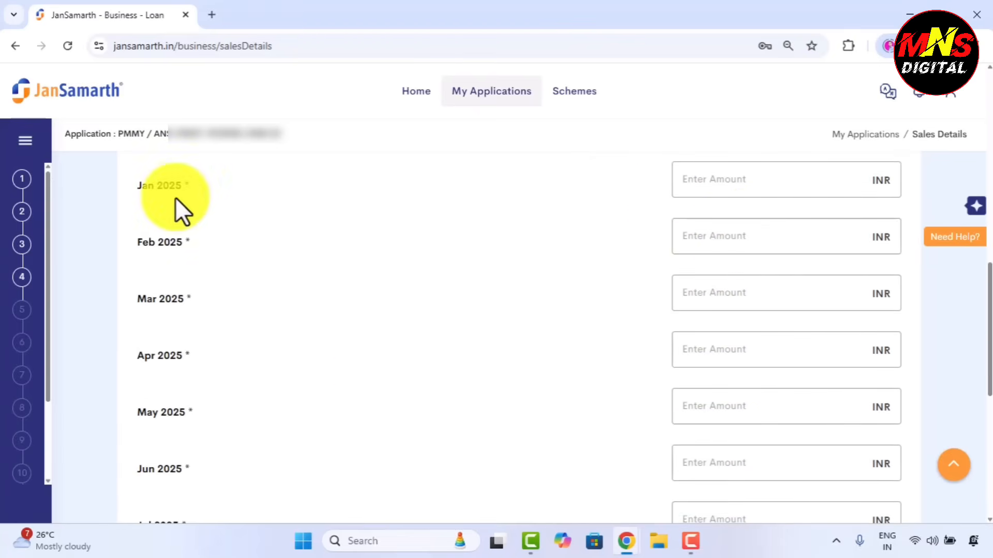
pyautogui.click(714, 184)
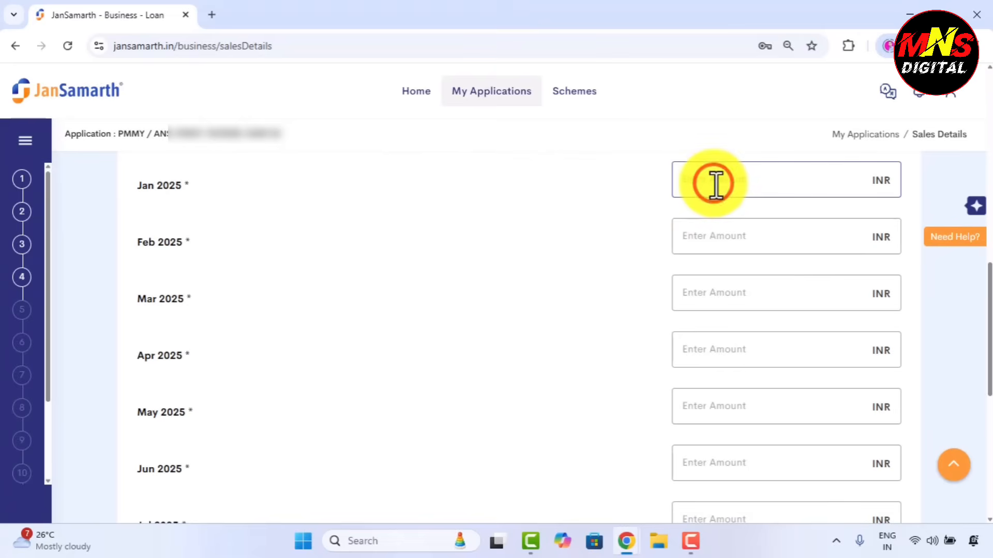
pyautogui.write('0')
pyautogui.click(708, 237)
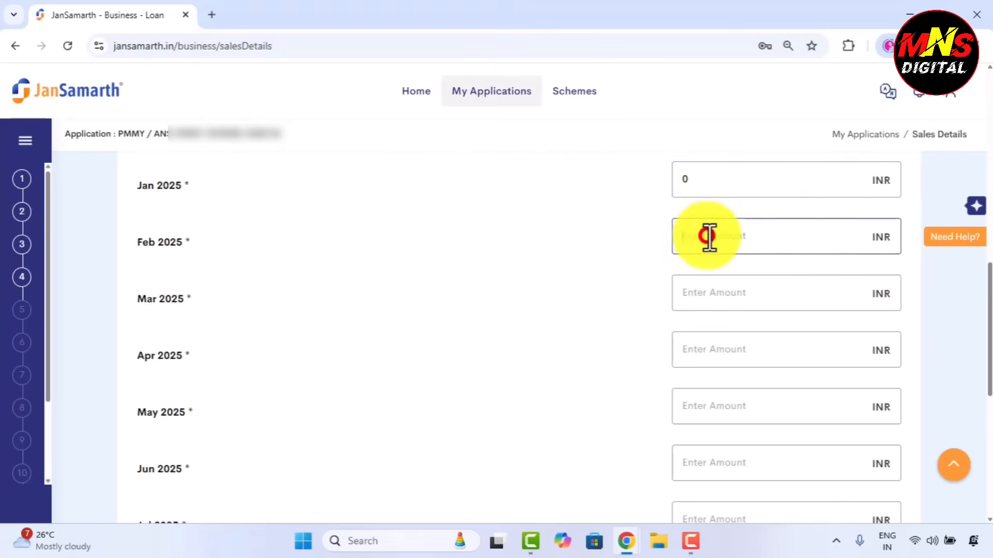
pyautogui.write('0')
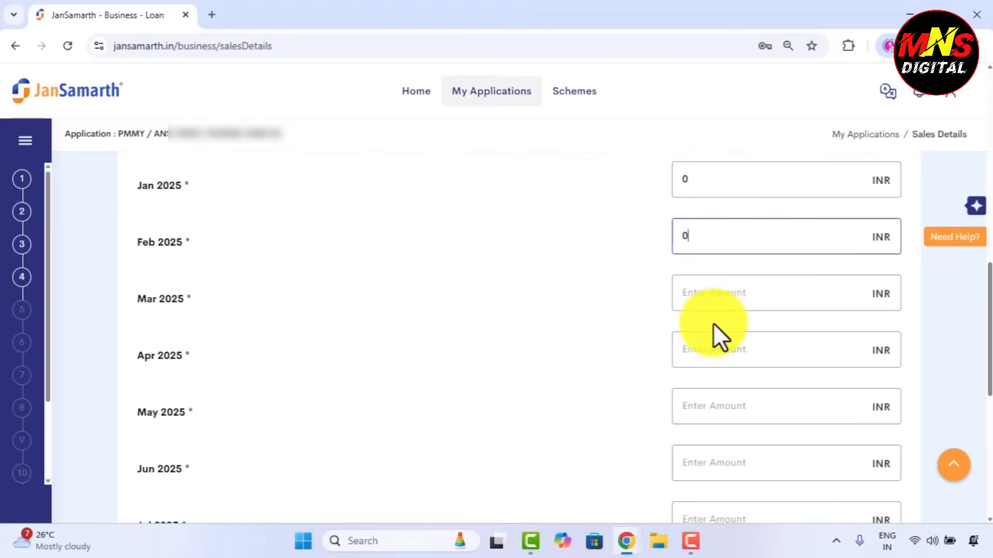
pyautogui.click(710, 291)
pyautogui.write('0')
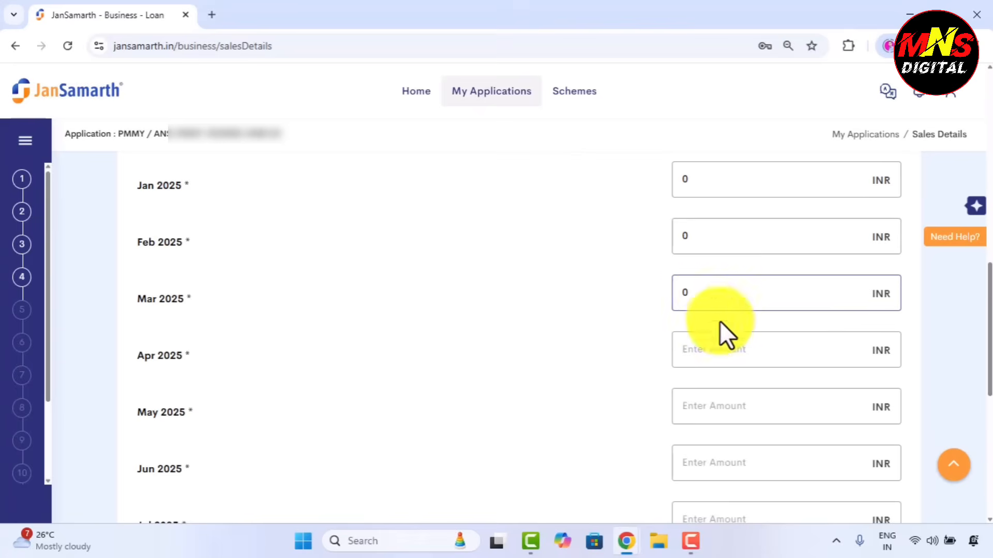
# Fill 0 for the remaining months through Aug 2025 and save the monthly sales.
pyautogui.click(712, 353)
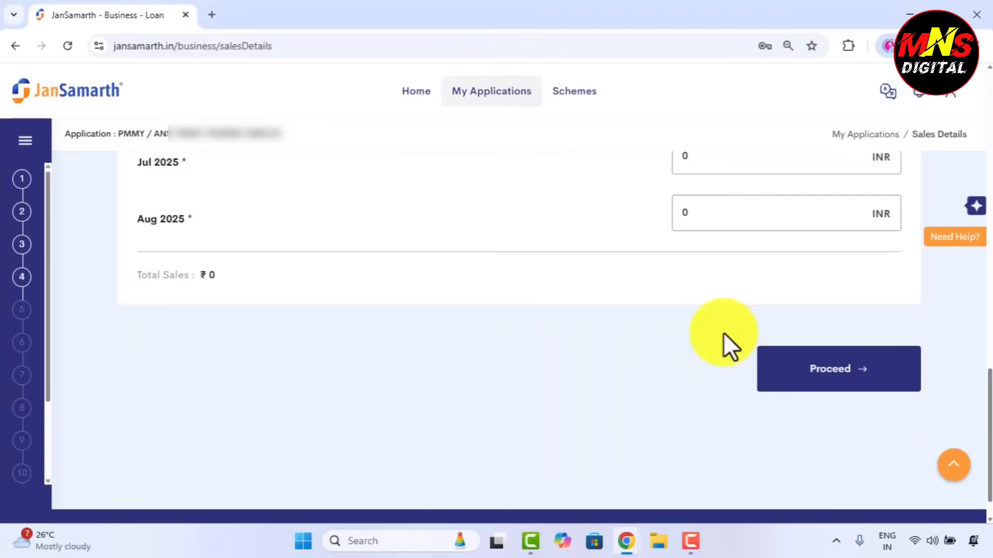
pyautogui.scroll(1, 734, 331)
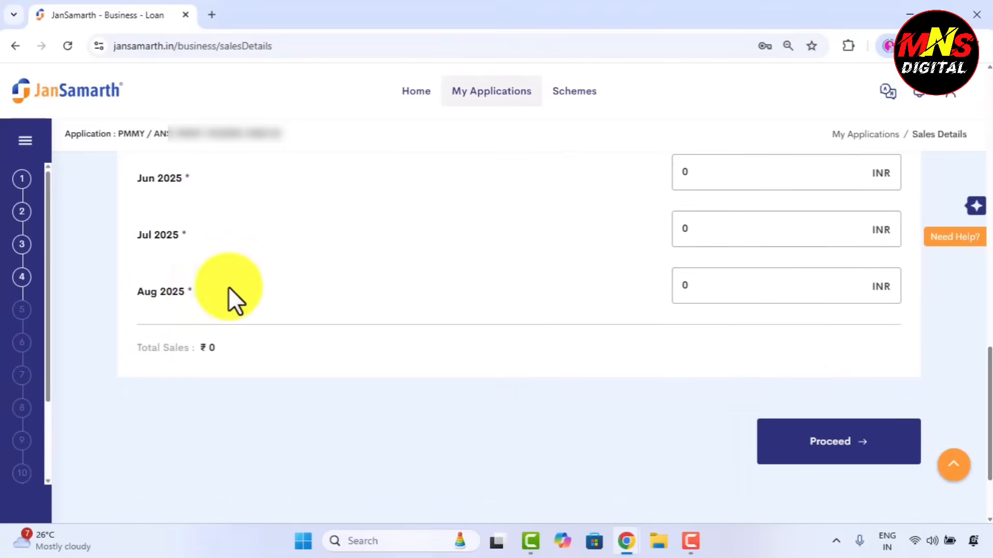
pyautogui.scroll(3, 481, 317)
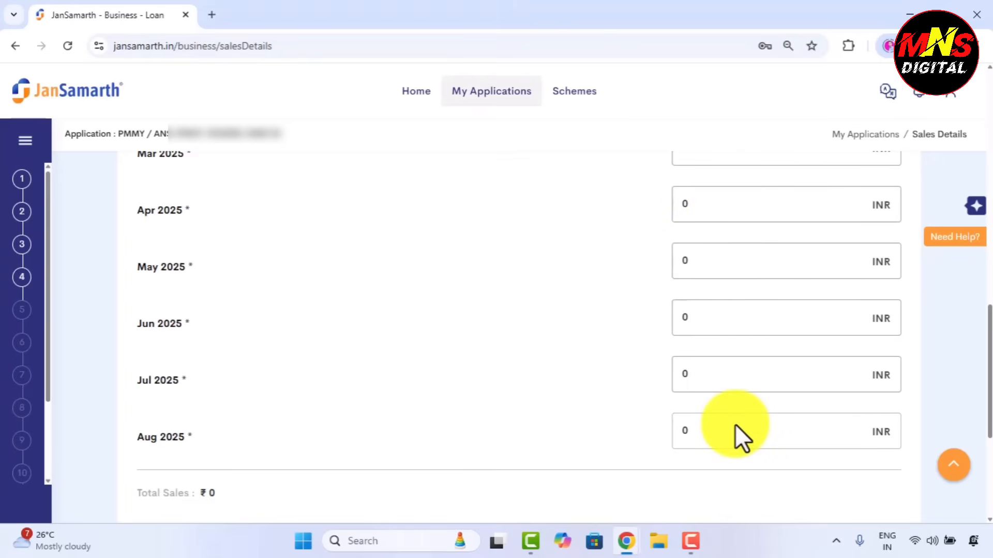
pyautogui.scroll(-2, 734, 424)
pyautogui.click(700, 368)
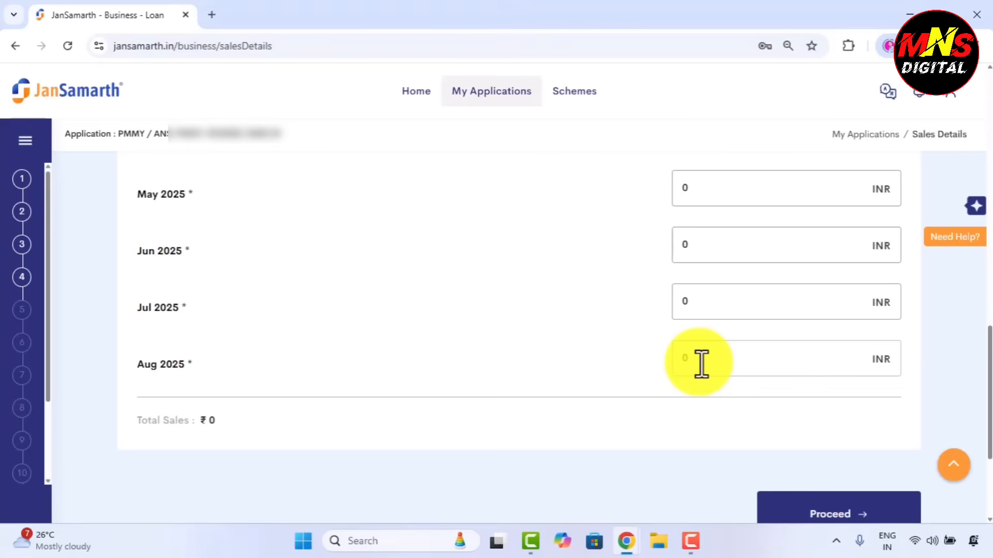
pyautogui.write('0')
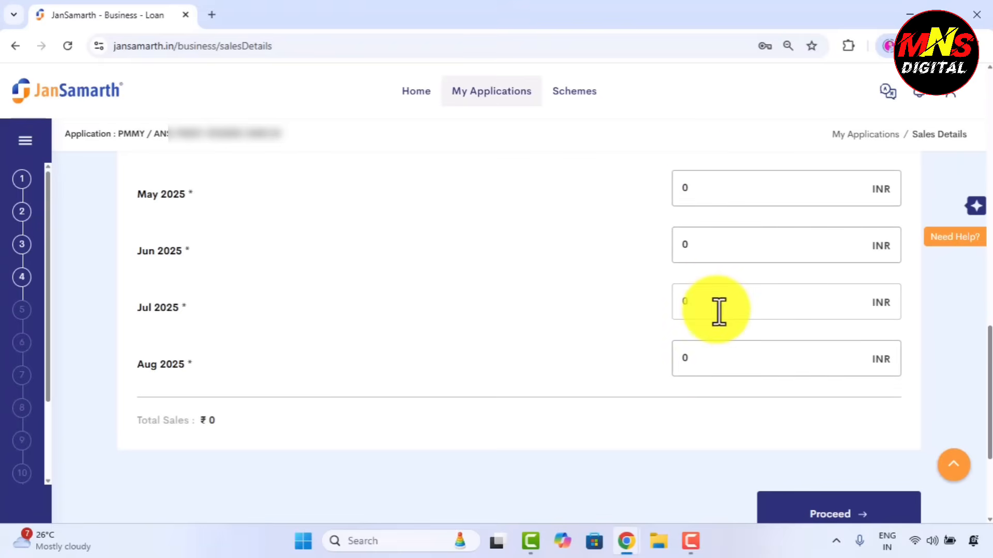
pyautogui.scroll(-2, 717, 310)
pyautogui.scroll(1, 799, 273)
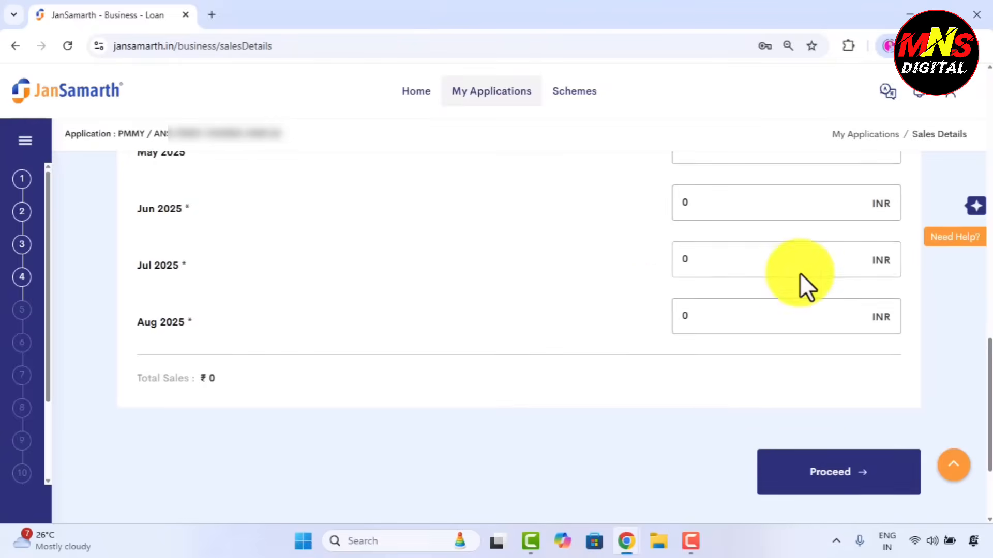
pyautogui.click(831, 477)
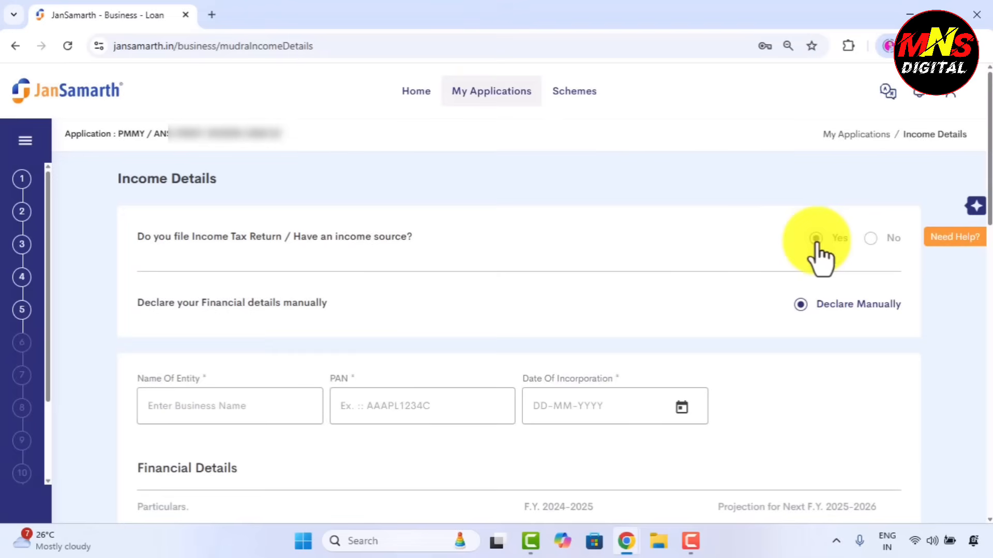
# Begin the Name Of Entity entry and scroll down to the F.Y. 2024-2025 Financial Details.
pyautogui.click(199, 406)
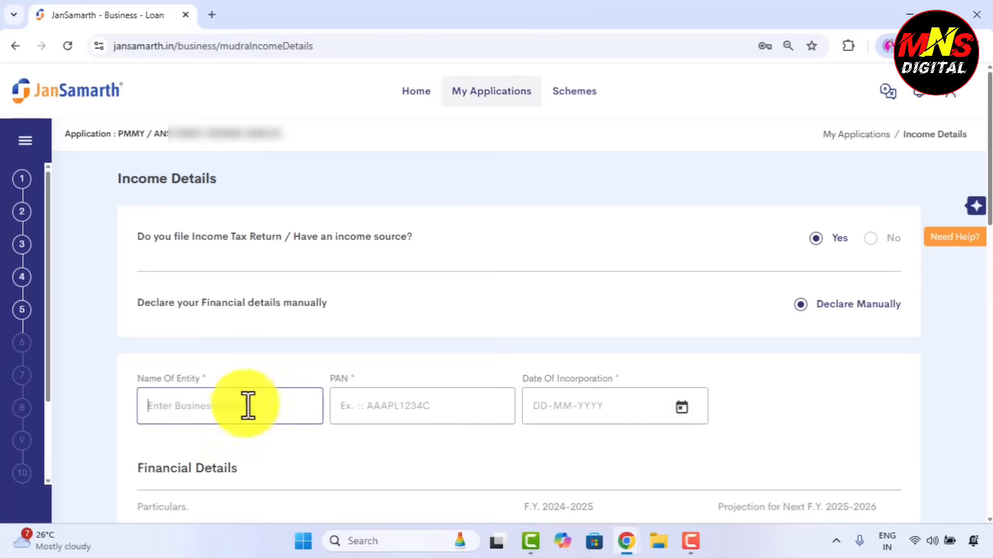
pyautogui.scroll(-3, 442, 400)
pyautogui.scroll(-2, 440, 399)
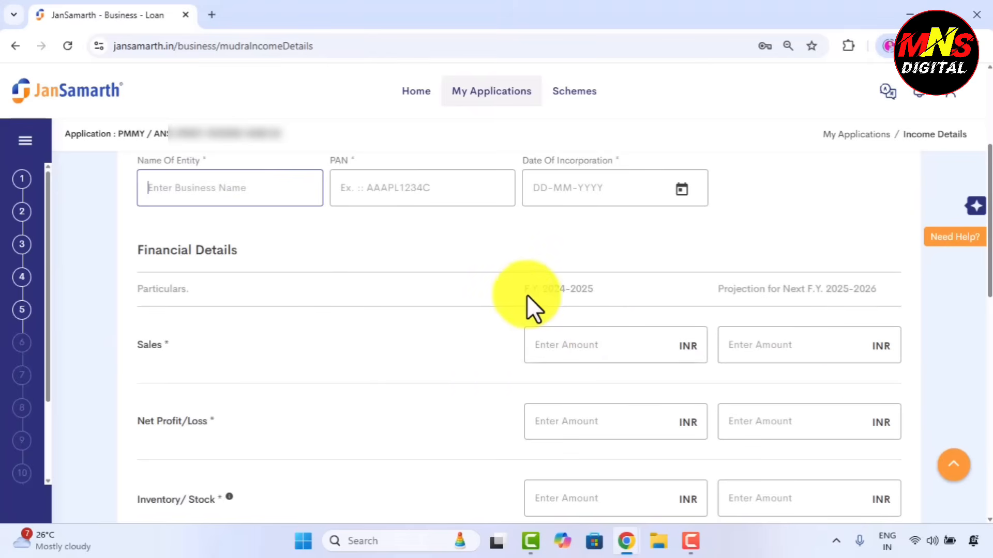
# Go through the Sales, Net Profit/Loss, Inventory, Payable to creditors and plant and machinery amounts.
pyautogui.click(550, 345)
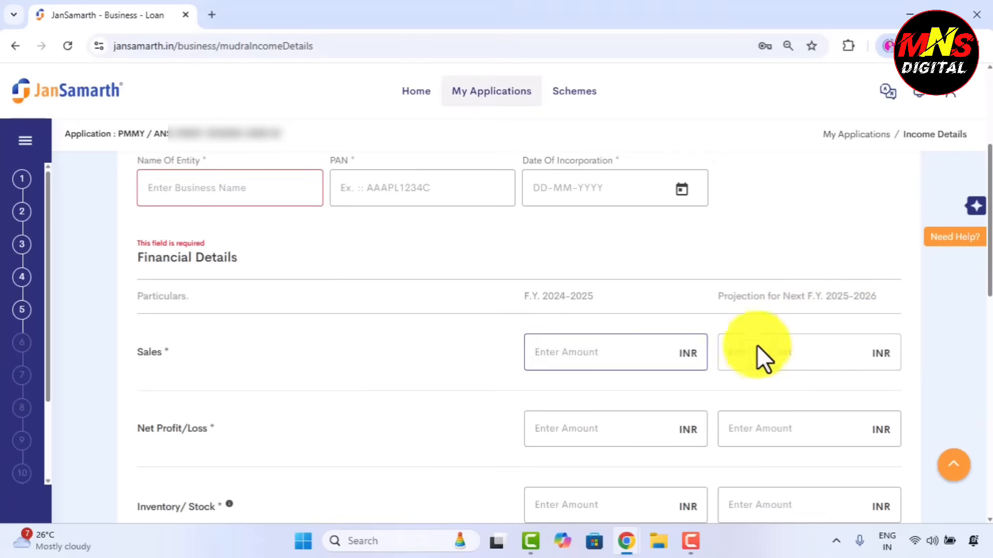
pyautogui.click(821, 361)
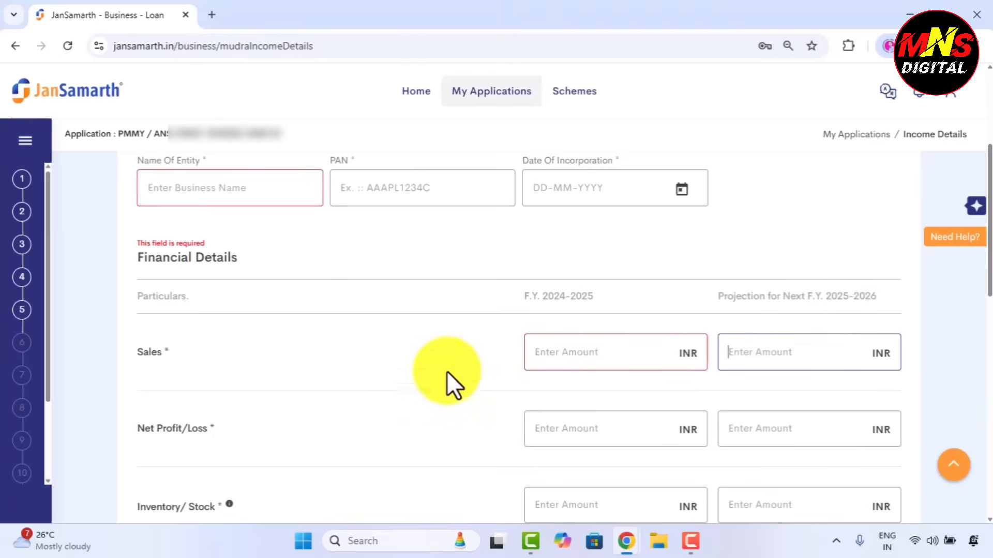
pyautogui.click(573, 429)
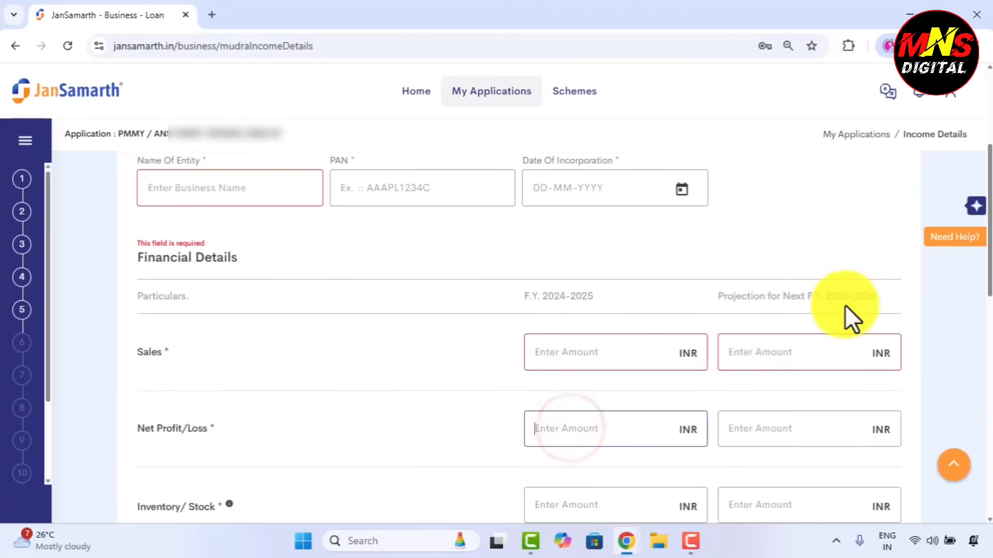
pyautogui.click(757, 430)
pyautogui.scroll(-1, 757, 430)
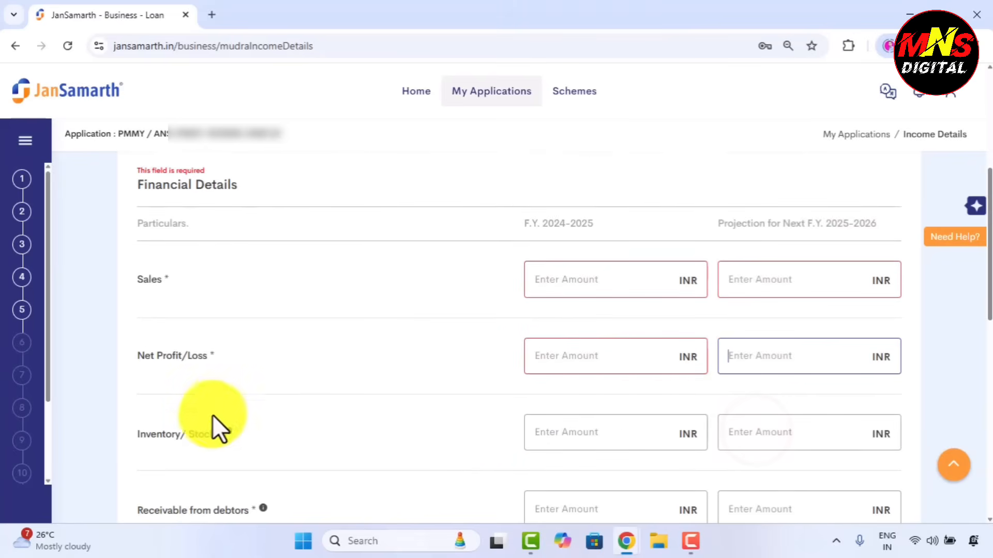
pyautogui.click(559, 436)
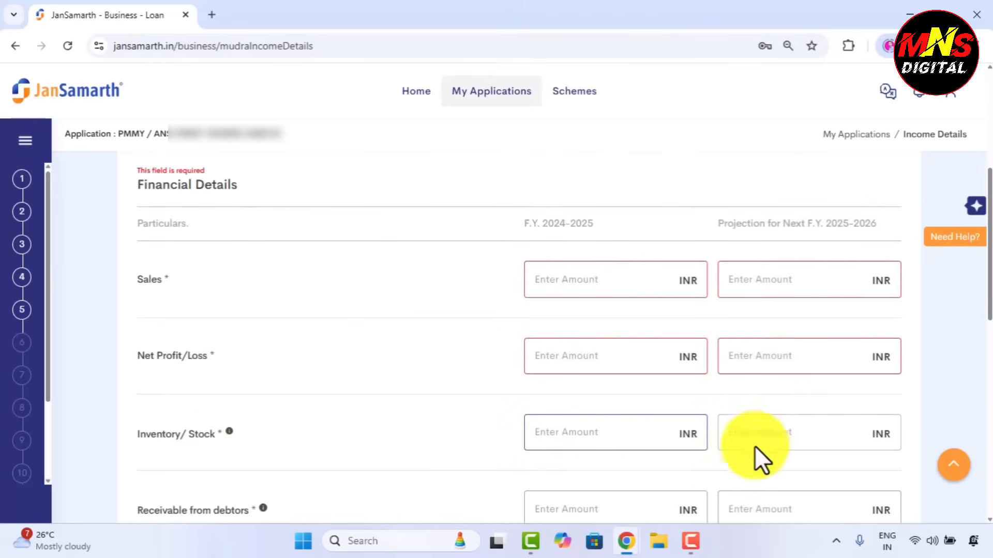
pyautogui.scroll(-3, 346, 440)
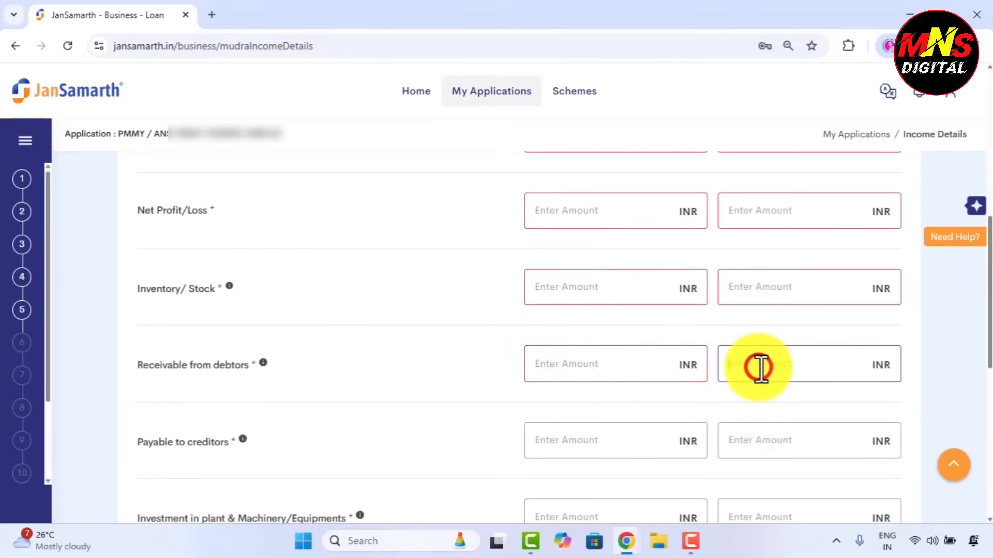
pyautogui.click(584, 440)
pyautogui.click(804, 445)
pyautogui.scroll(-1, 333, 469)
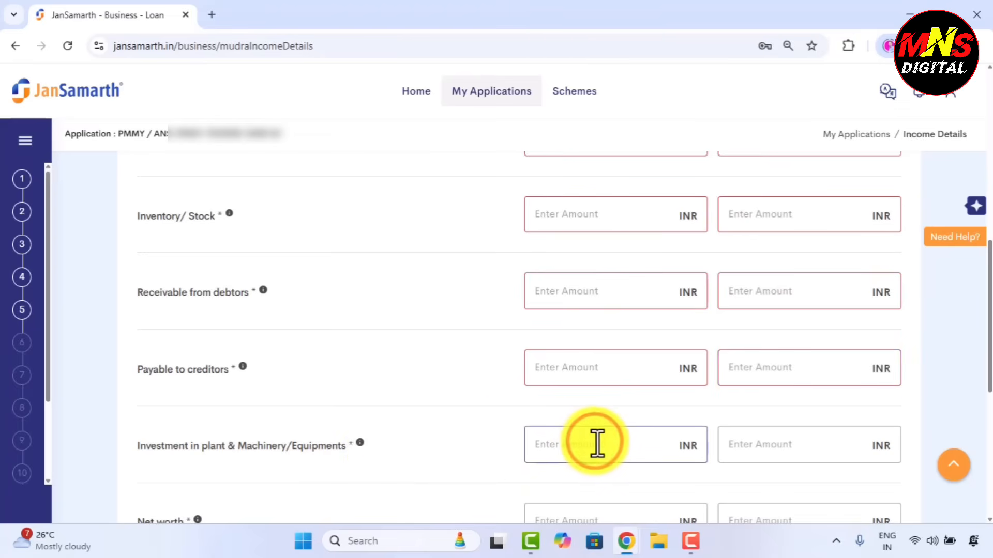
pyautogui.click(788, 448)
pyautogui.scroll(-1, 788, 447)
pyautogui.scroll(5, 814, 349)
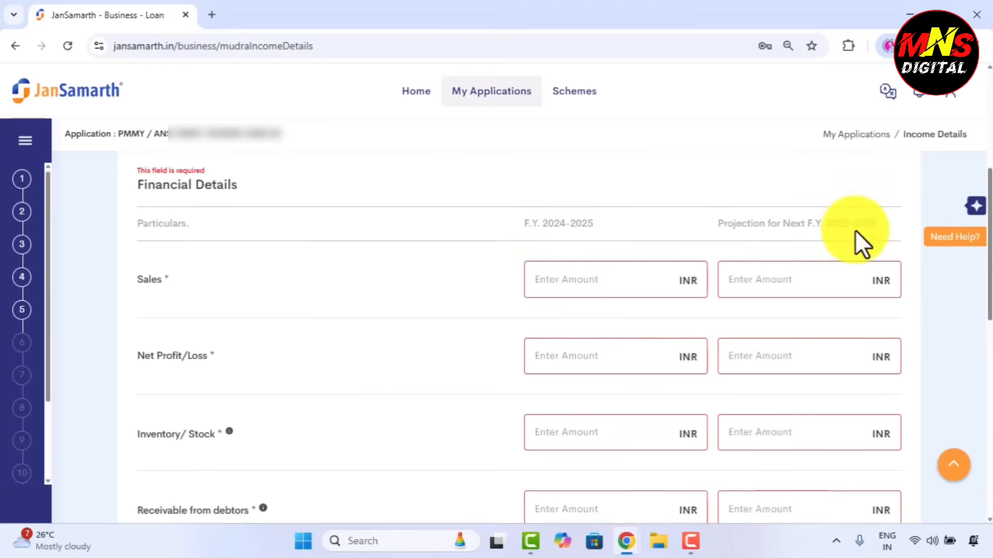
pyautogui.scroll(-5, 698, 298)
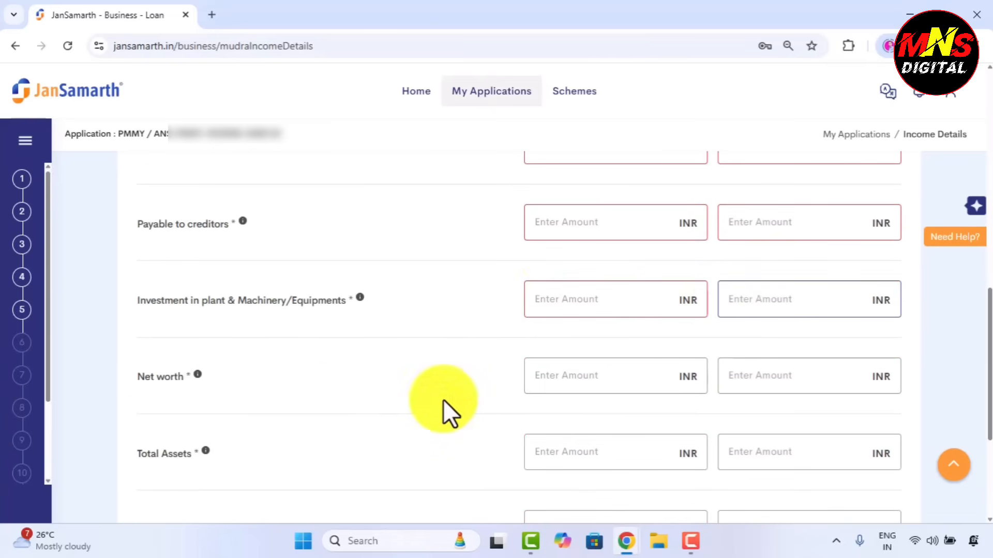
# Go through the Net worth, Total Assets and Total Liabilities amounts for both years.
pyautogui.click(595, 376)
pyautogui.click(754, 378)
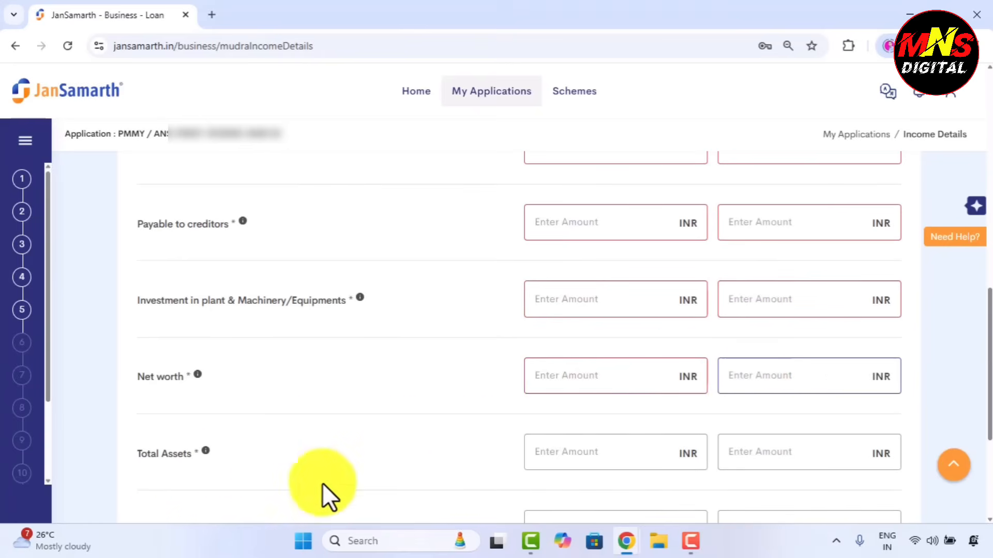
pyautogui.click(560, 452)
pyautogui.click(764, 447)
pyautogui.scroll(-3, 596, 429)
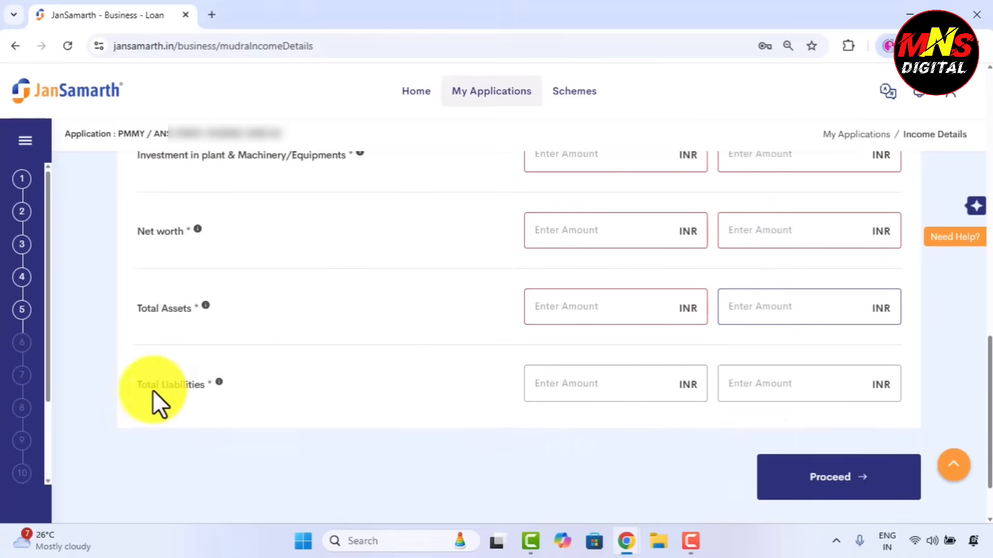
pyautogui.click(580, 386)
pyautogui.click(779, 381)
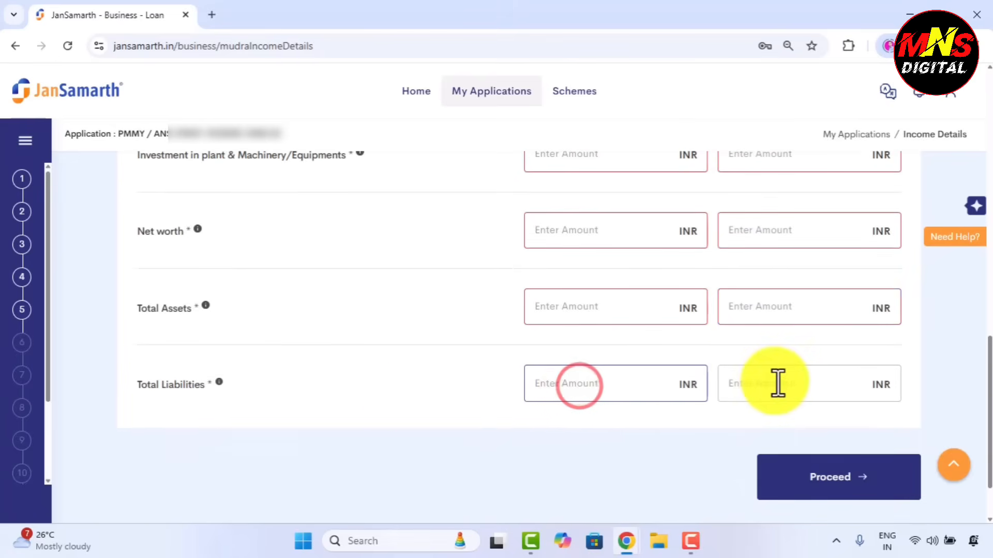
pyautogui.scroll(15, 778, 382)
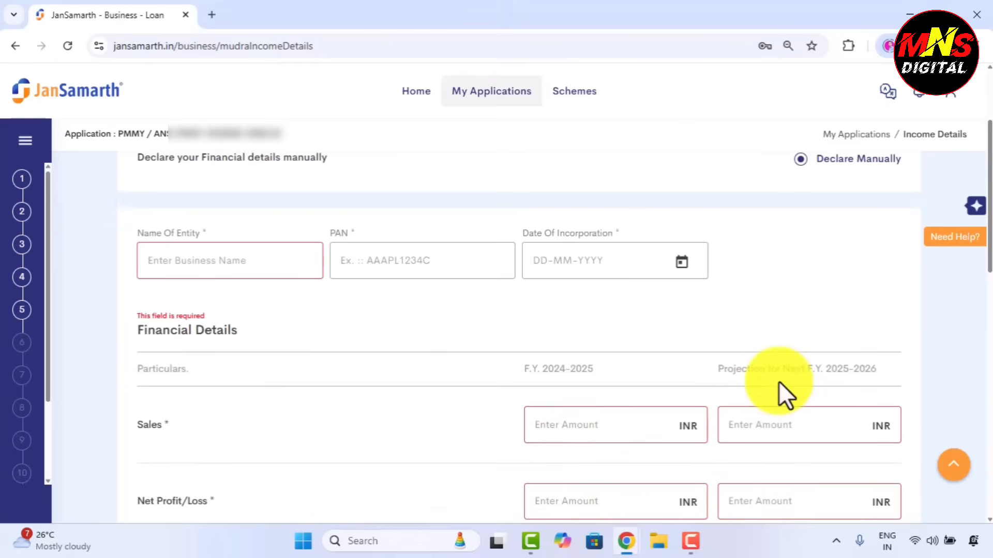
pyautogui.scroll(-2, 778, 382)
# Enter 0 for Sales, Net Profit/Loss and Inventory/Stock in both years.
pyautogui.click(613, 275)
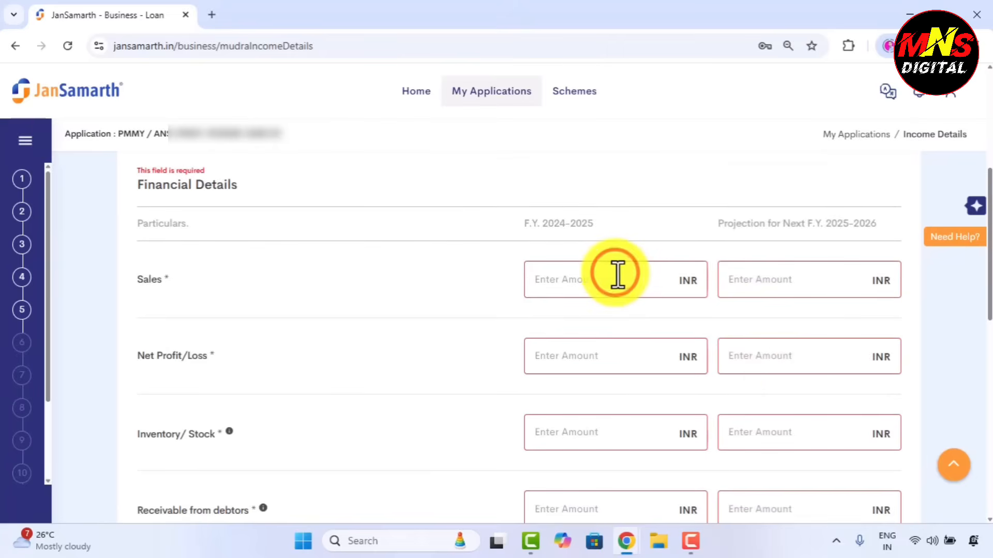
pyautogui.write('0')
pyautogui.click(804, 288)
pyautogui.write('0')
pyautogui.click(591, 351)
pyautogui.write('0')
pyautogui.click(754, 355)
pyautogui.write('0')
pyautogui.click(532, 439)
pyautogui.write('0')
pyautogui.click(788, 434)
pyautogui.write('0')
# Enter 0 for Receivable from debtors in both years and submit the income details.
pyautogui.click(614, 510)
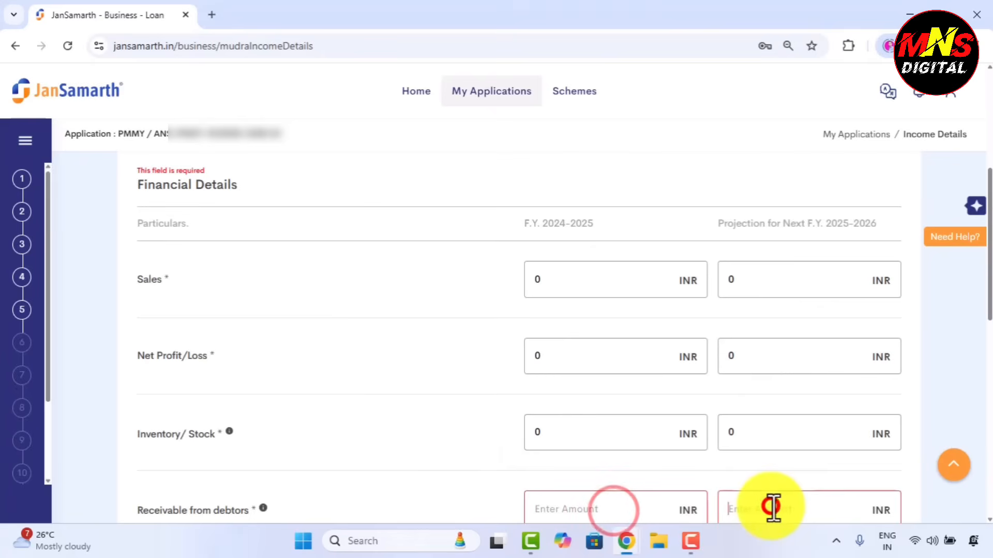
pyautogui.click(770, 506)
pyautogui.write('0')
pyautogui.scroll(-1, 594, 488)
pyautogui.click(579, 437)
pyautogui.write('0')
pyautogui.scroll(-3, 590, 506)
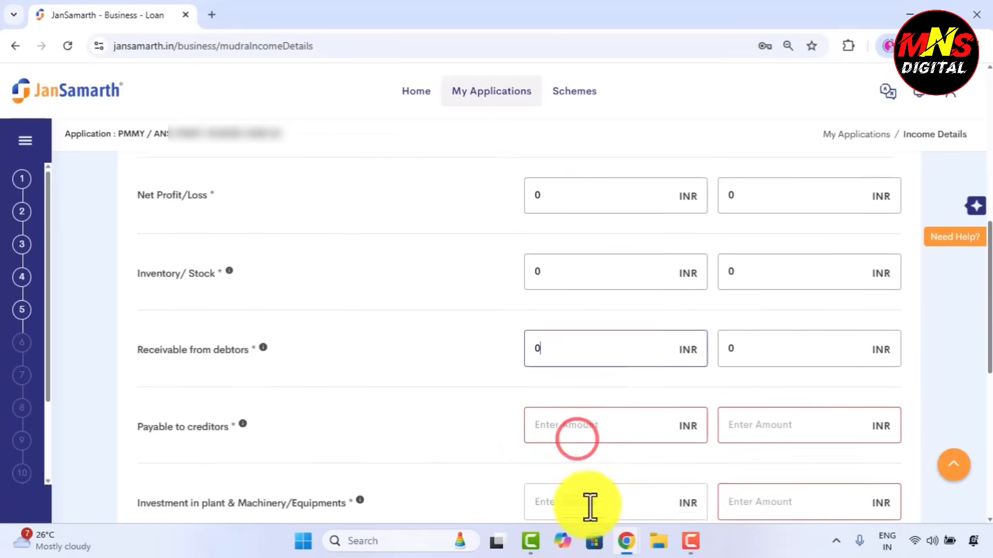
pyautogui.click(553, 367)
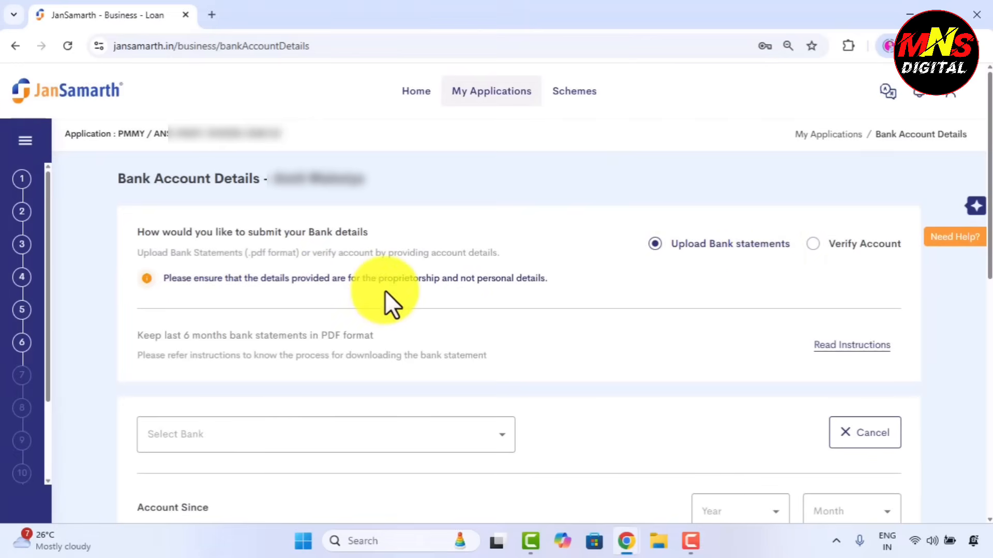
# Choose Verify Account and go through the holder name, Account Since and account number fields.
pyautogui.click(814, 247)
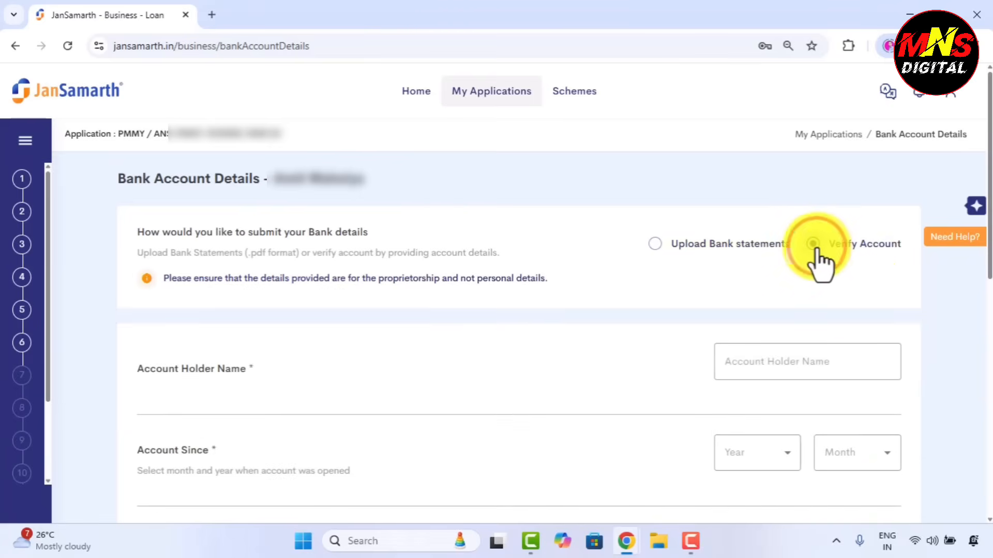
pyautogui.scroll(-1, 890, 251)
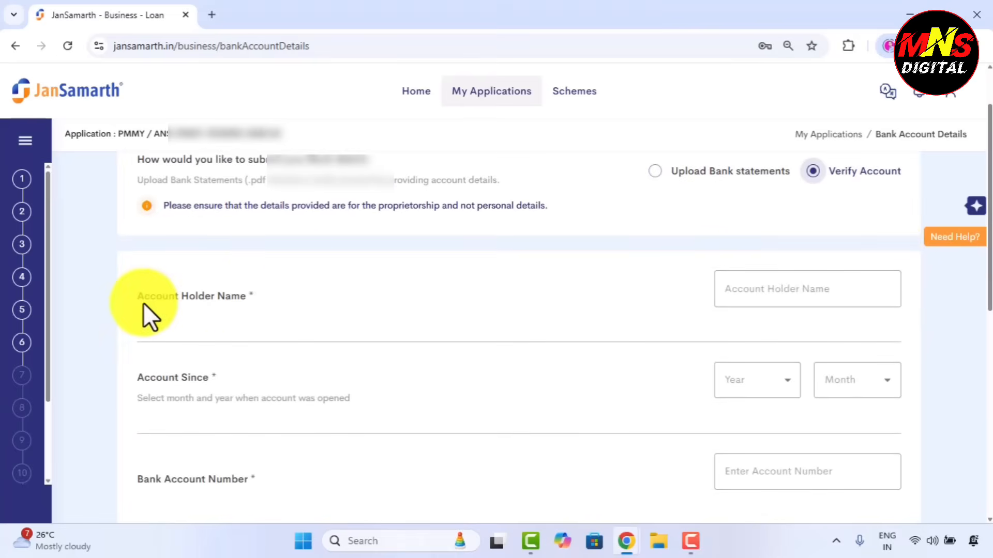
pyautogui.click(768, 288)
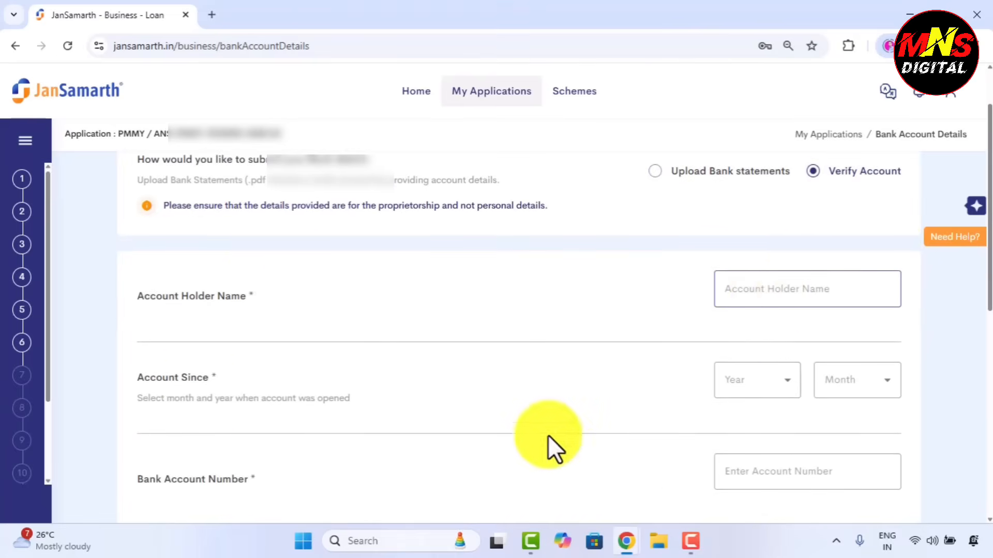
pyautogui.click(753, 391)
pyautogui.click(642, 365)
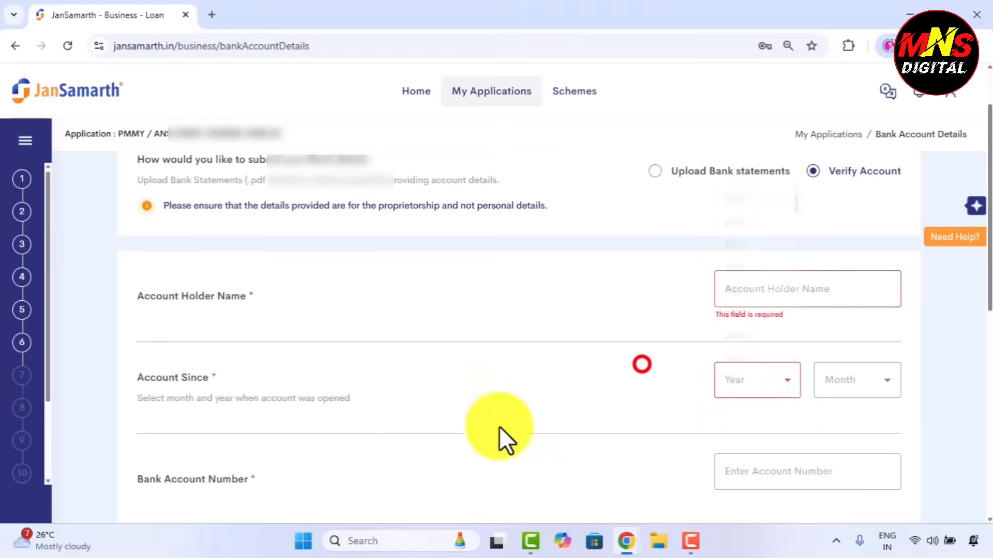
pyautogui.scroll(-2, 246, 412)
pyautogui.click(731, 398)
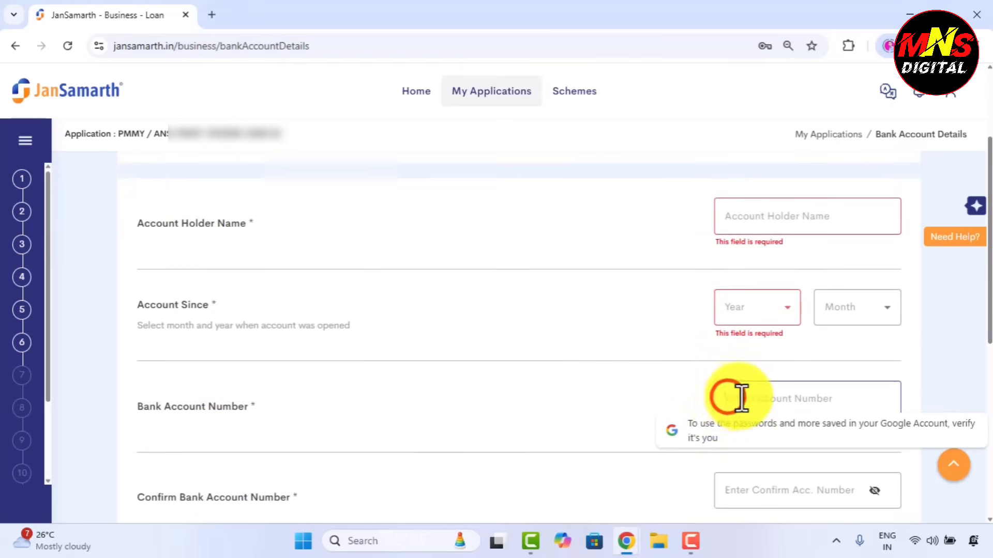
pyautogui.scroll(-2, 331, 308)
pyautogui.click(787, 420)
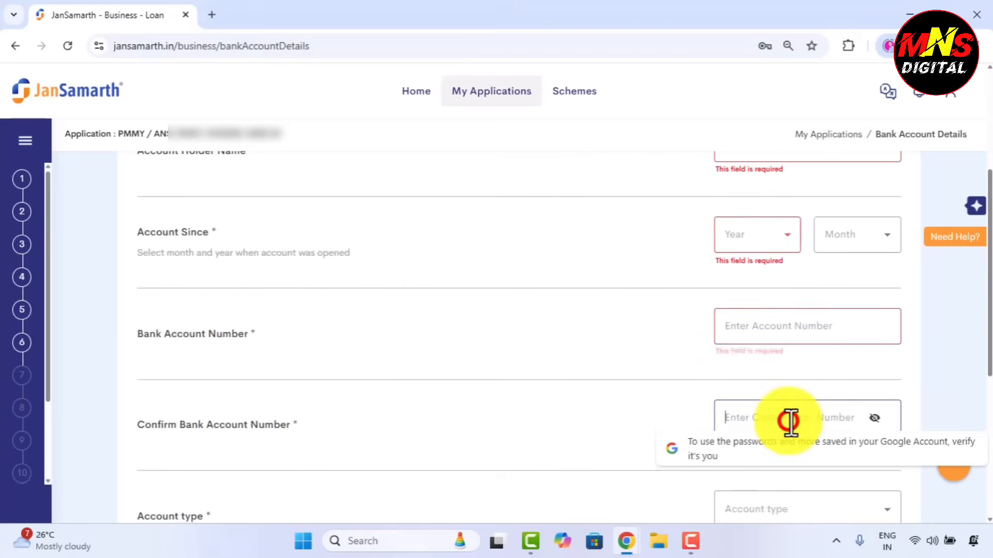
pyautogui.scroll(-3, 788, 421)
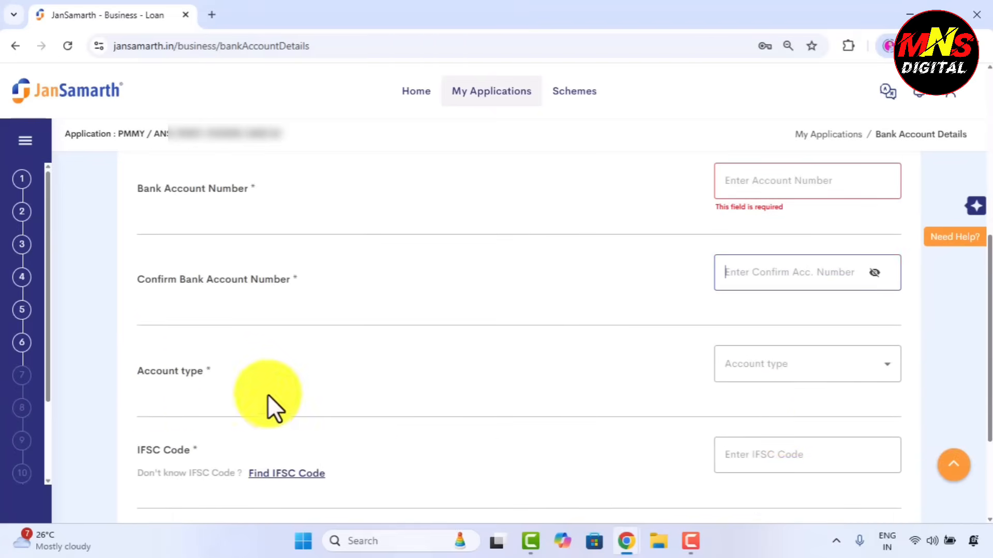
# Set the account type to Saving, fill the IFSC code and verify the account.
pyautogui.click(750, 362)
pyautogui.click(740, 422)
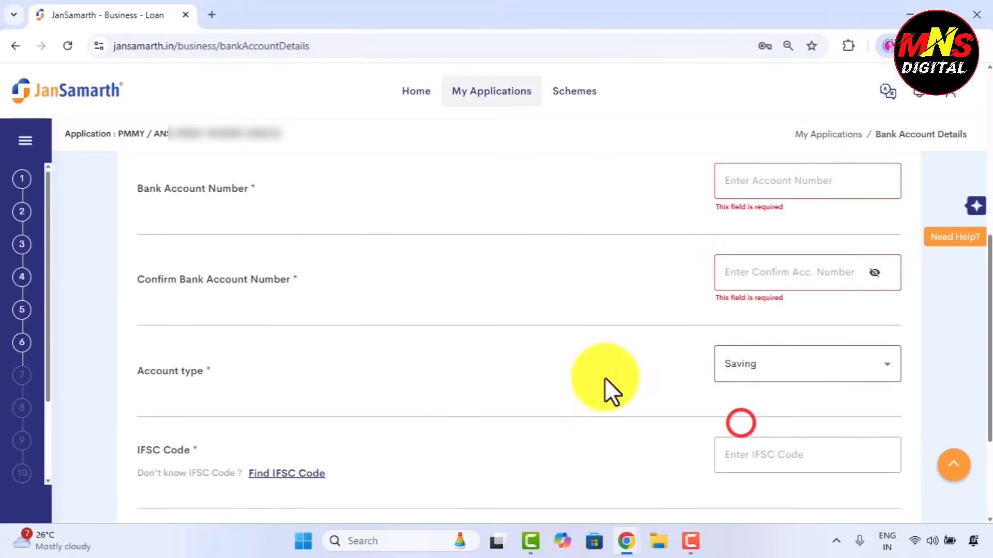
pyautogui.click(806, 460)
pyautogui.scroll(-1, 806, 459)
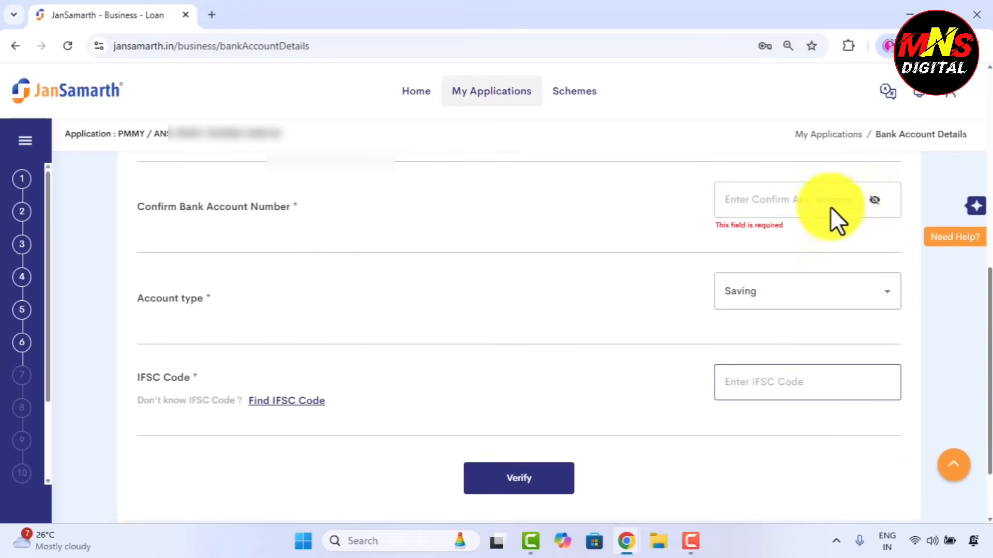
pyautogui.click(538, 486)
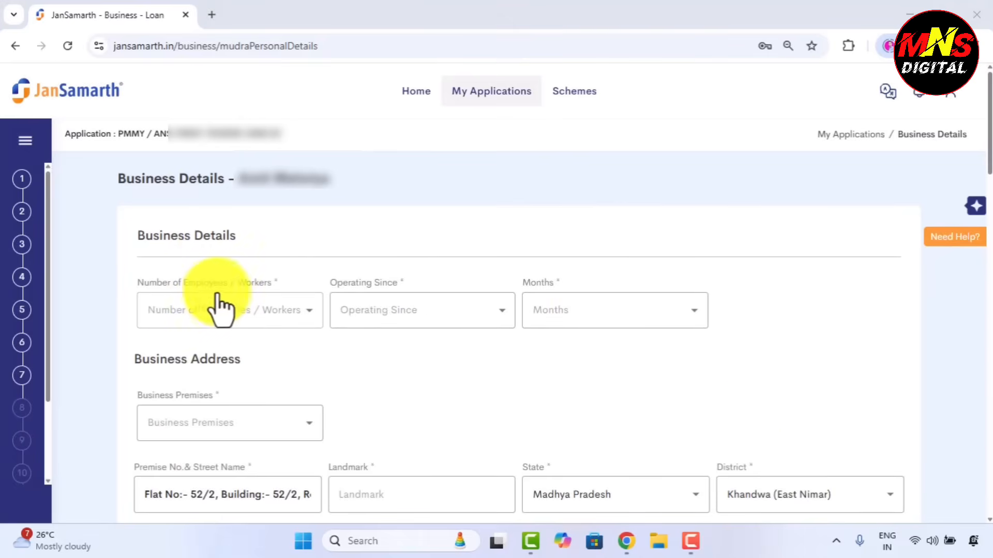
# Set Number of Employees to 1 and Operating Since to JANUARY 2010.
pyautogui.click(200, 320)
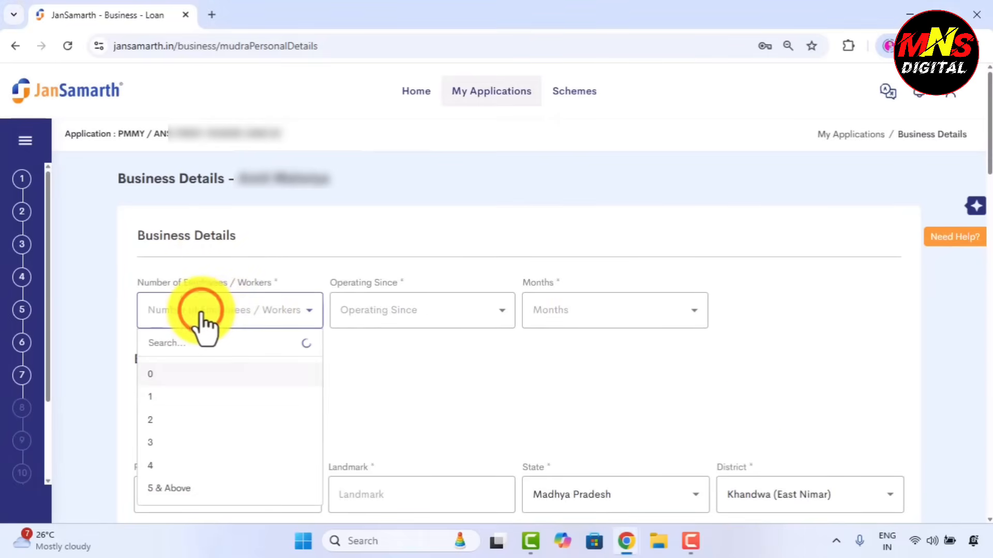
pyautogui.click(179, 399)
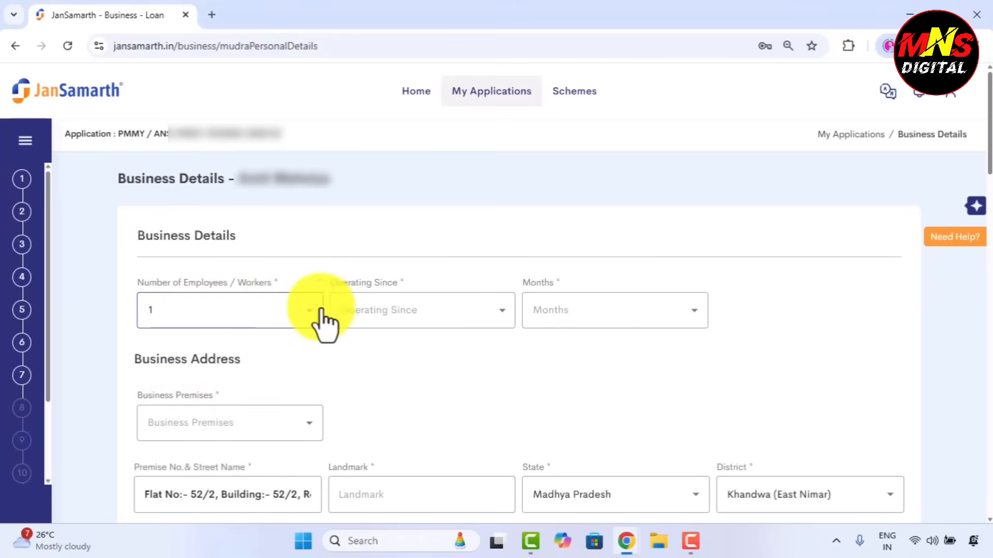
pyautogui.click(412, 323)
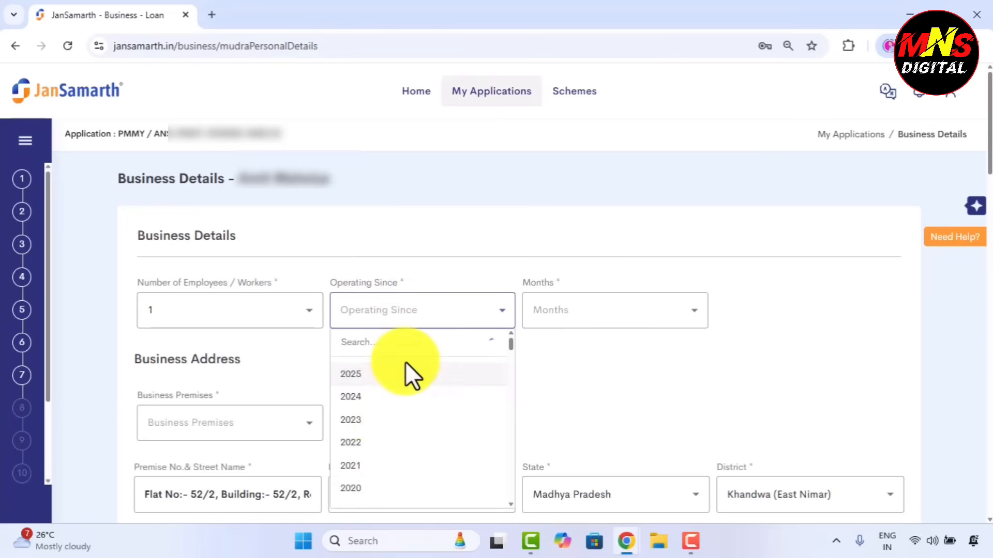
pyautogui.scroll(-3, 403, 398)
pyautogui.scroll(-2, 380, 484)
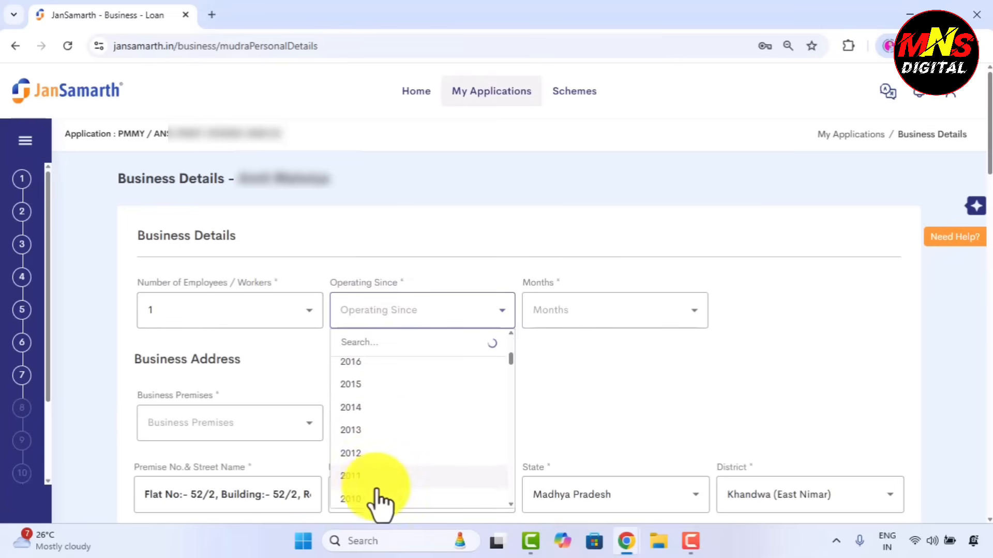
pyautogui.click(377, 498)
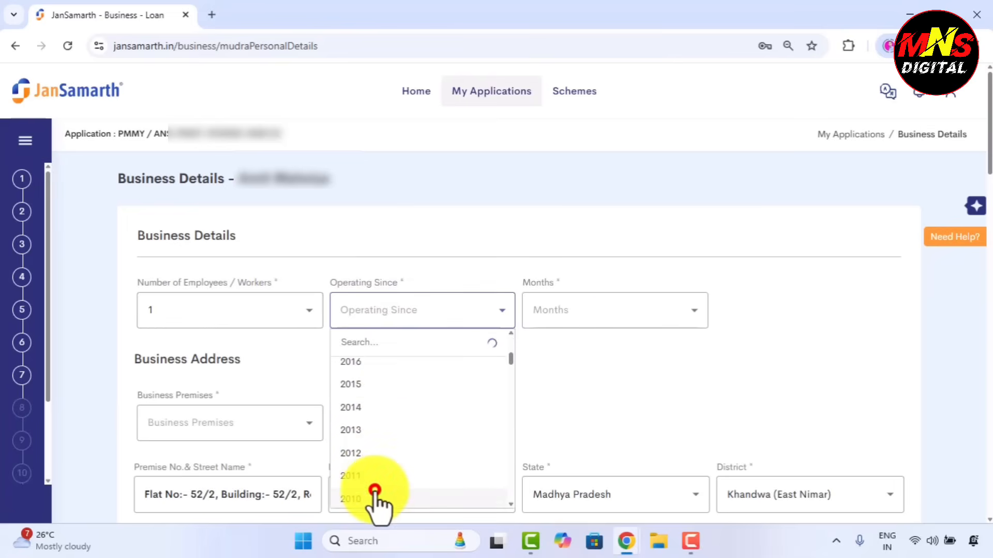
pyautogui.click(590, 318)
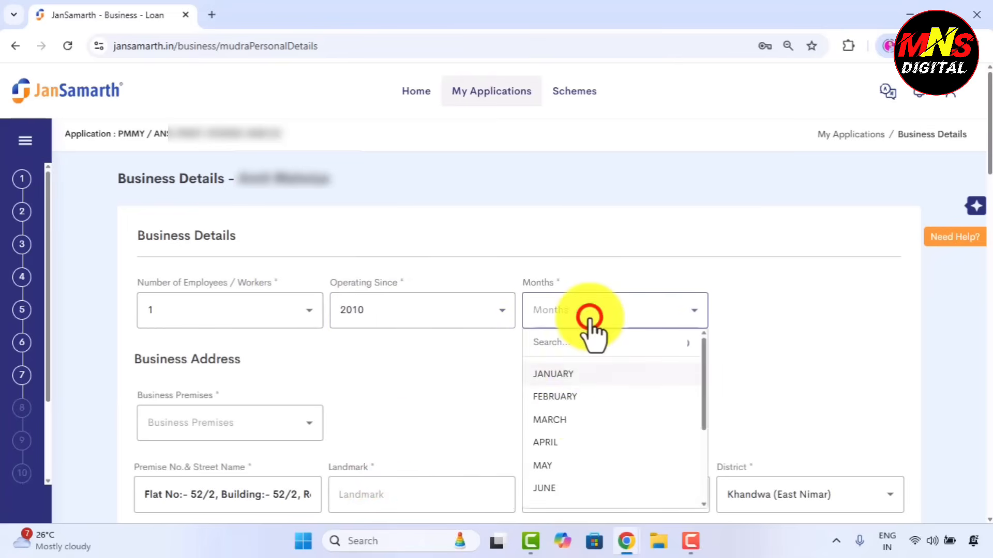
pyautogui.click(563, 371)
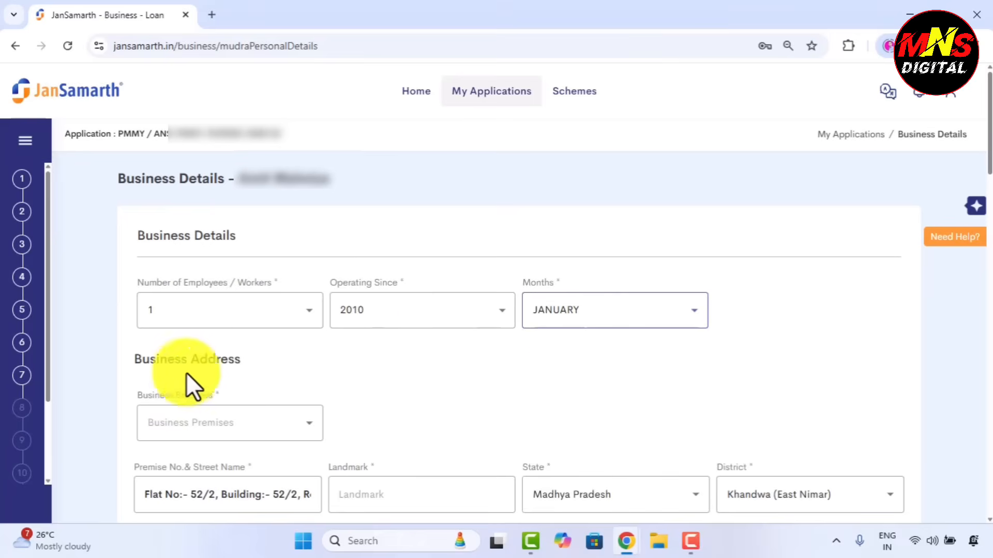
# Set the business premises to Owned.
pyautogui.click(200, 423)
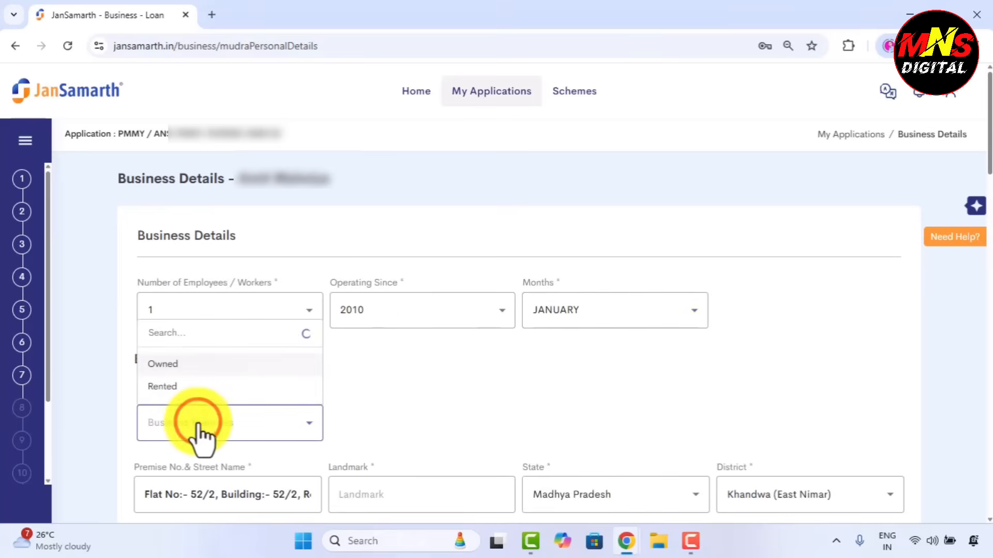
pyautogui.click(184, 371)
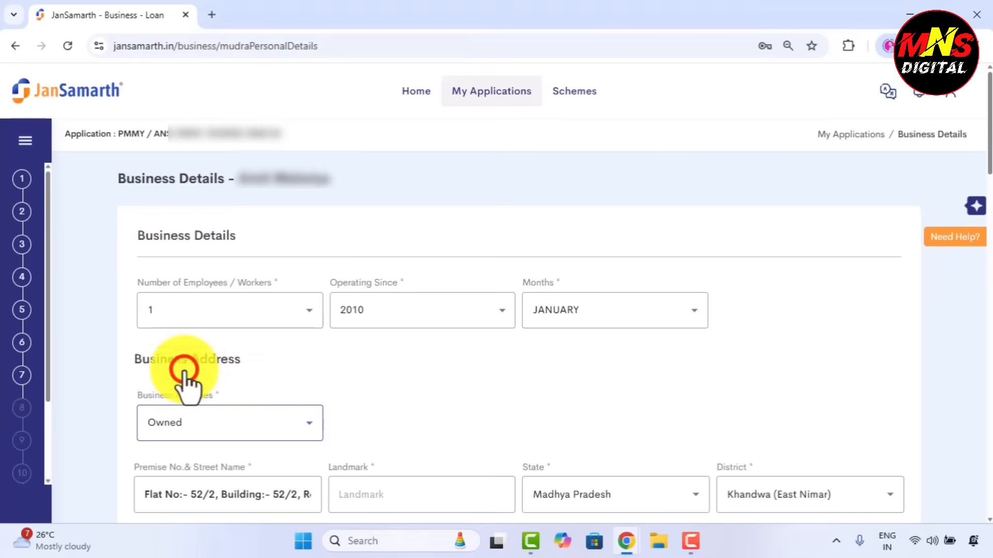
pyautogui.click(208, 421)
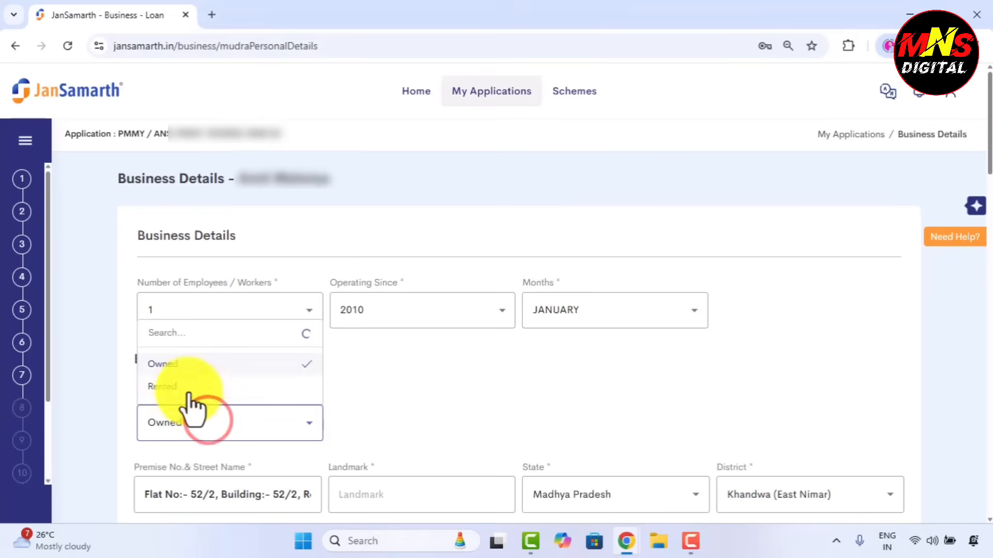
pyautogui.click(206, 364)
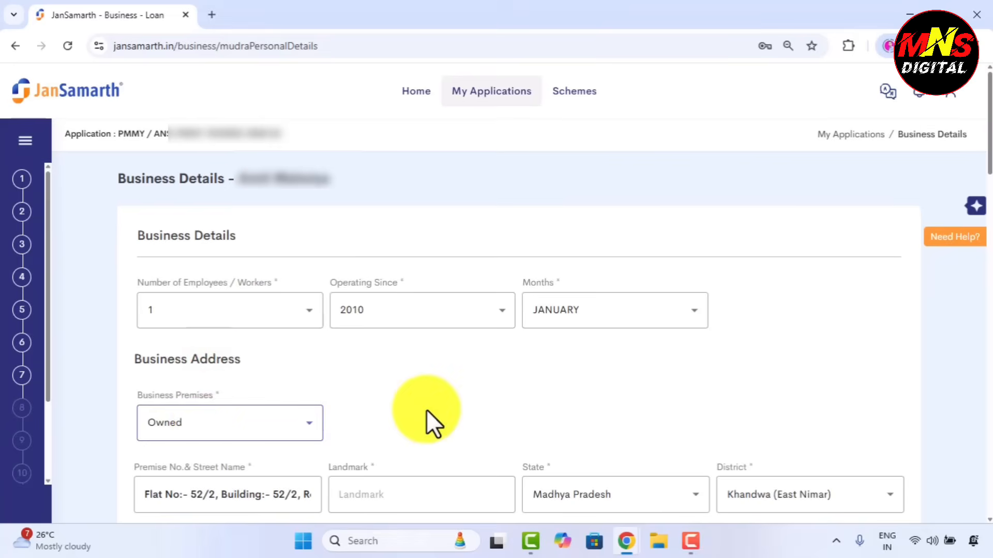
pyautogui.scroll(-4, 426, 409)
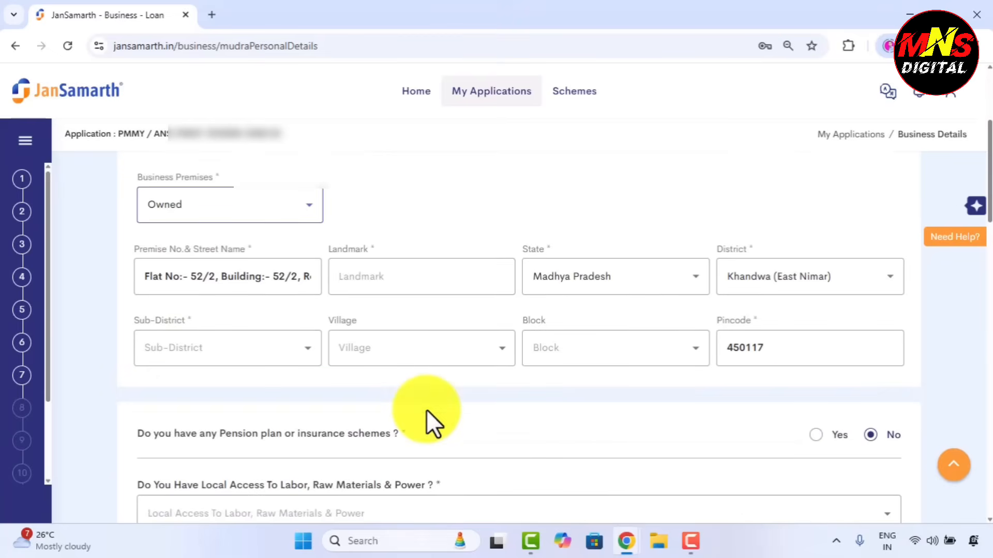
# Start the Landmark entry and set the sub-district to Khalwa.
pyautogui.click(363, 272)
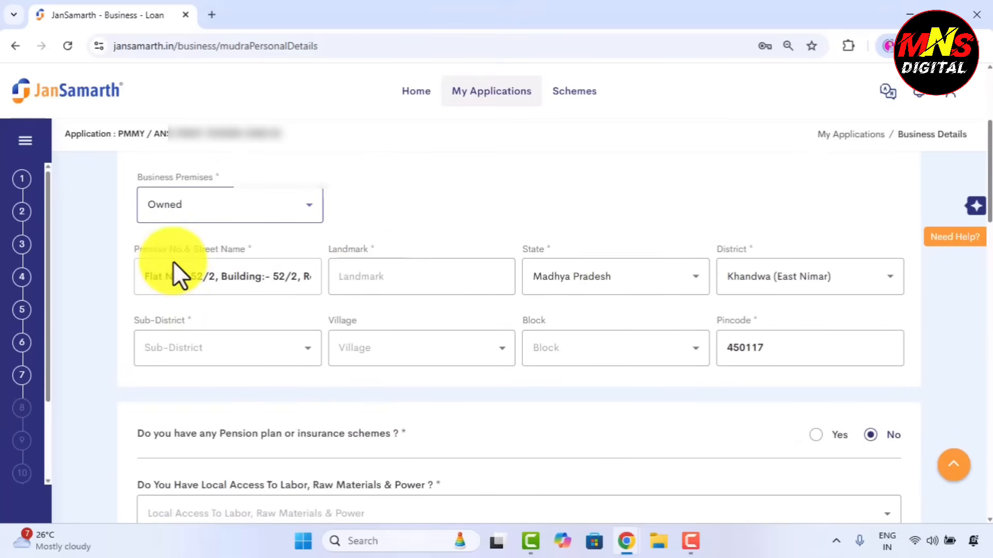
pyautogui.click(381, 278)
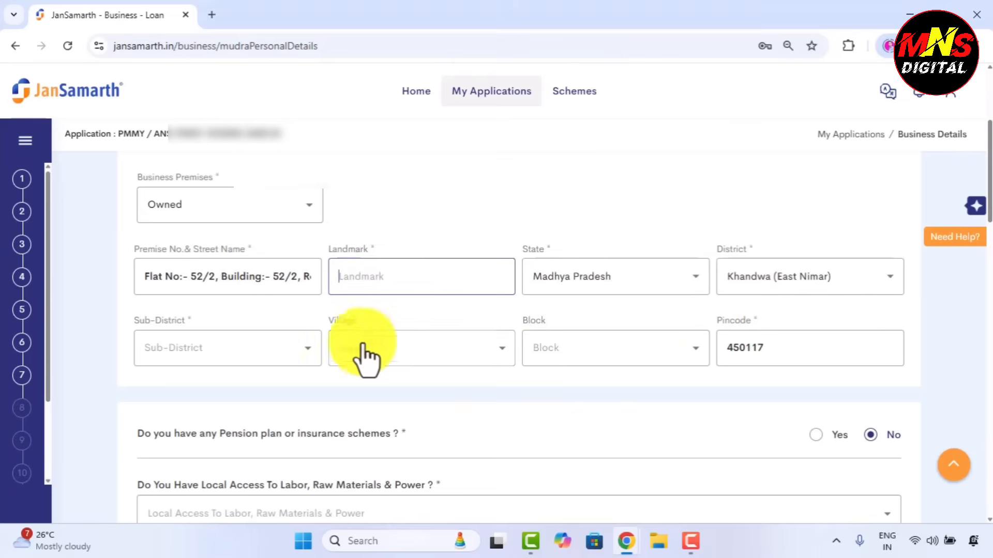
pyautogui.click(263, 346)
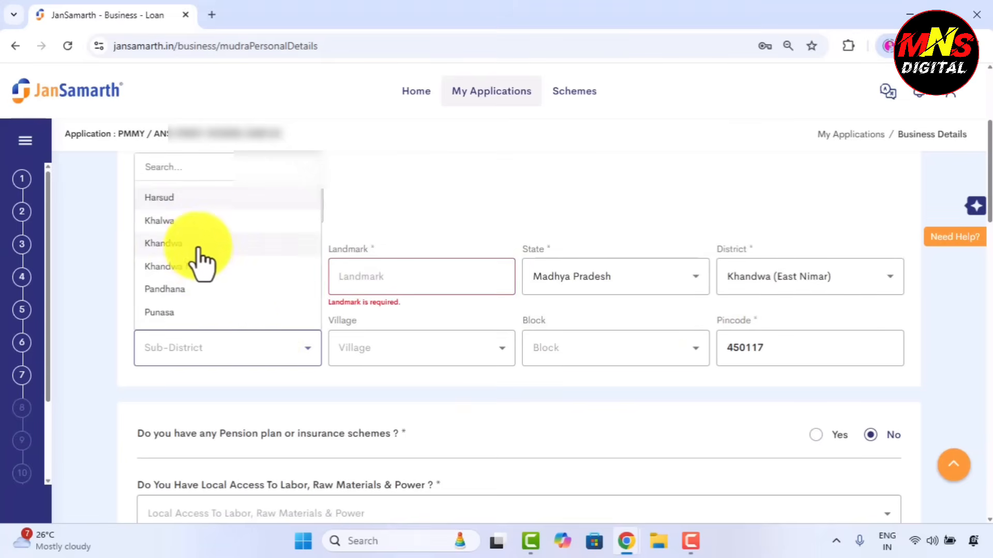
pyautogui.click(200, 222)
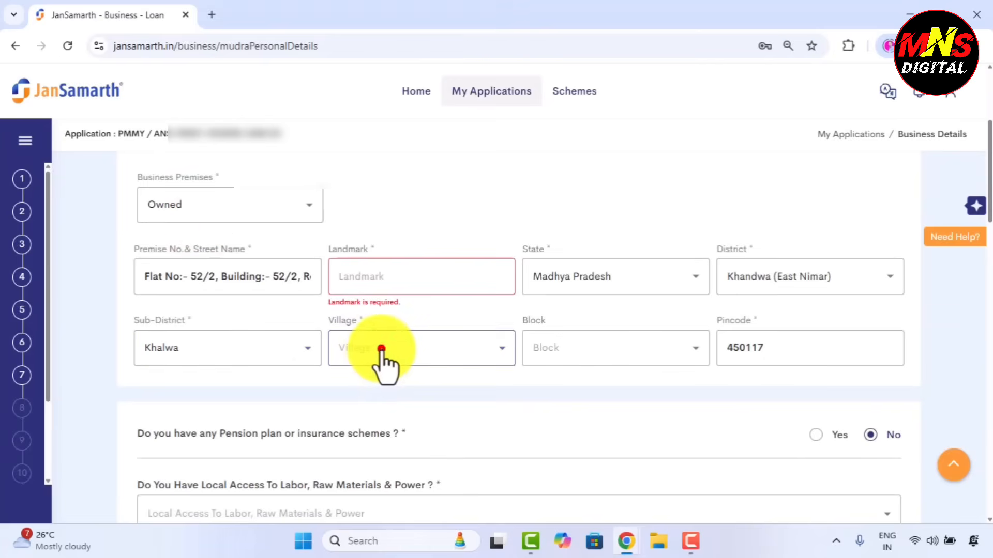
# Choose Bhagawa as the village and Khalwa as the block, dismissing the pincode autofill.
pyautogui.click(381, 349)
pyautogui.scroll(-5, 398, 253)
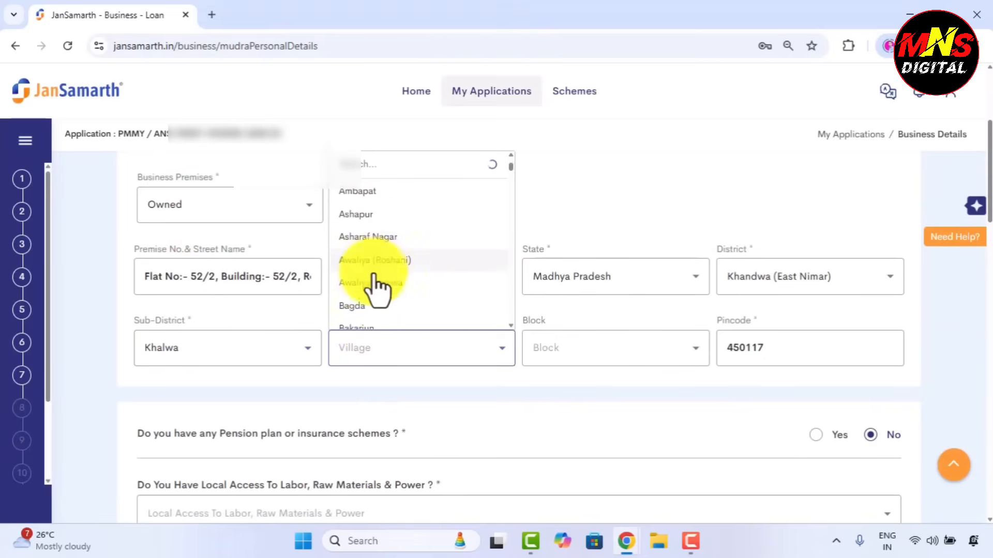
pyautogui.scroll(-2, 392, 259)
pyautogui.click(393, 262)
pyautogui.click(599, 353)
pyautogui.click(587, 412)
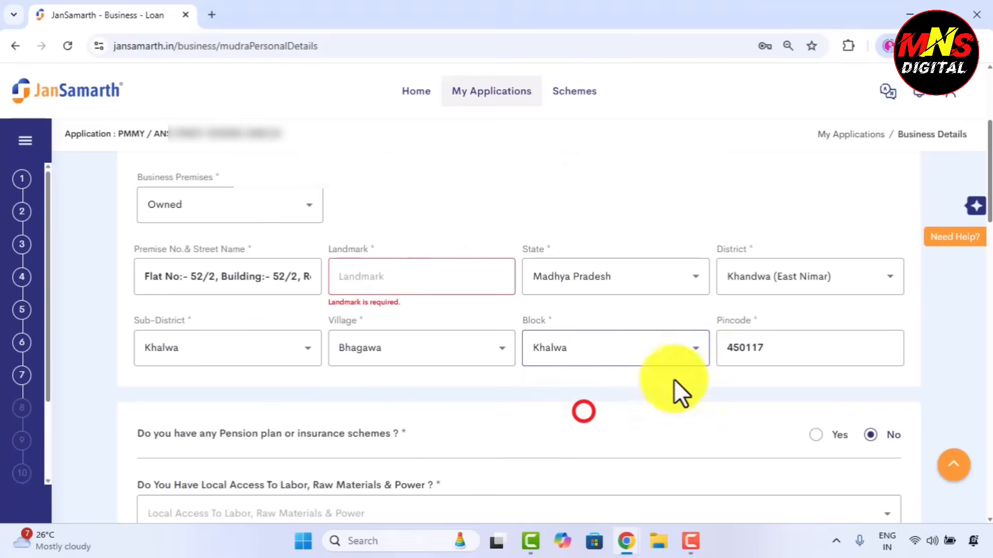
pyautogui.click(774, 349)
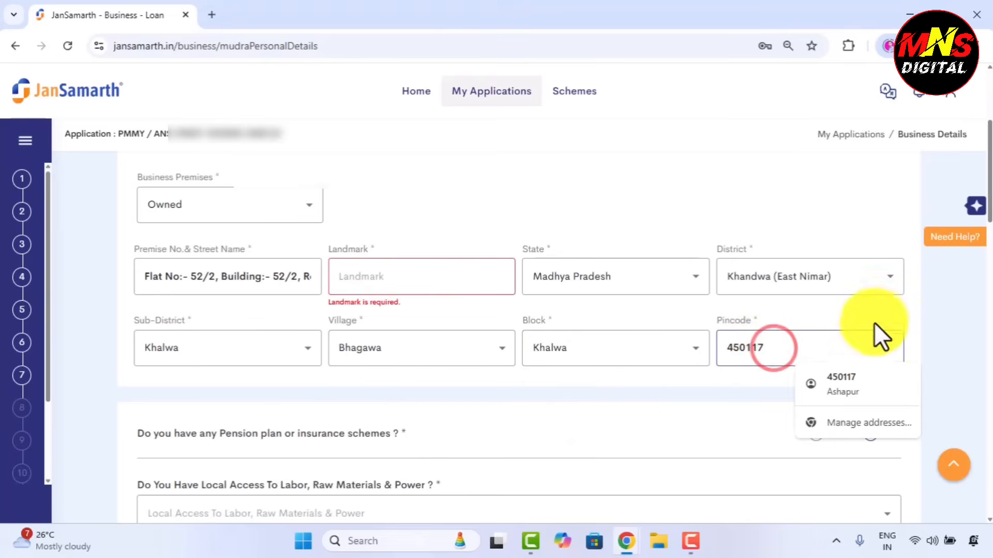
pyautogui.click(852, 311)
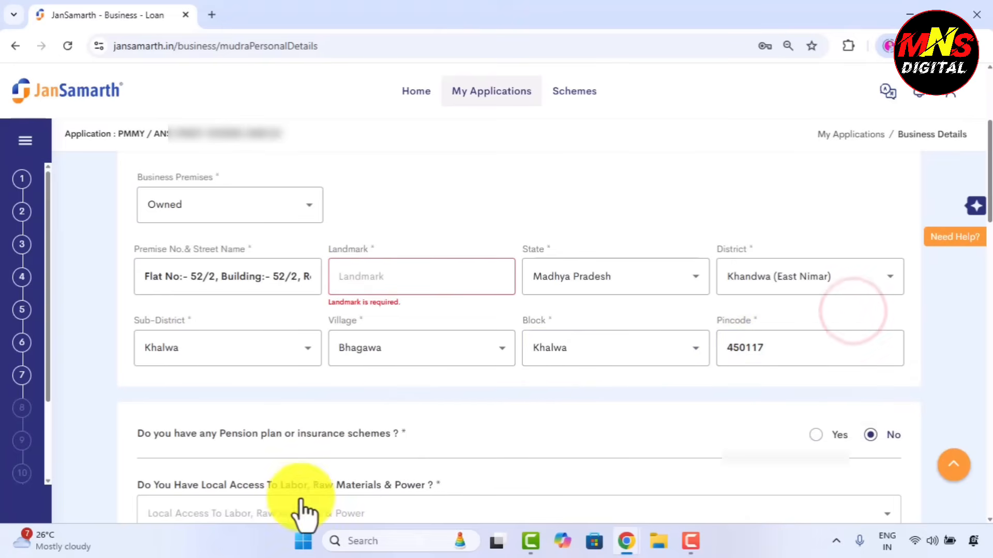
pyautogui.scroll(-4, 186, 220)
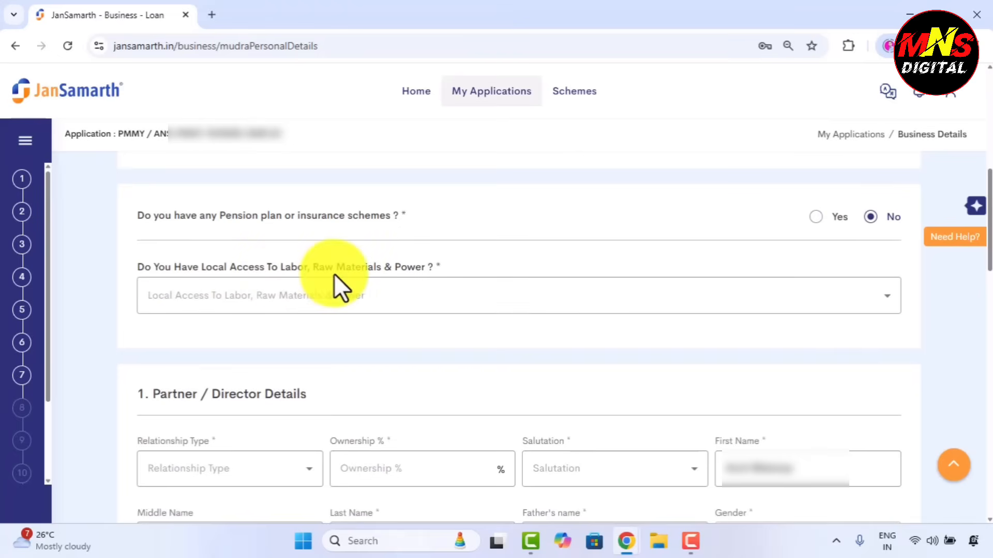
# Answer local access to labour, raw materials and power with 'Access to inputs locally available/ tied up'.
pyautogui.click(318, 295)
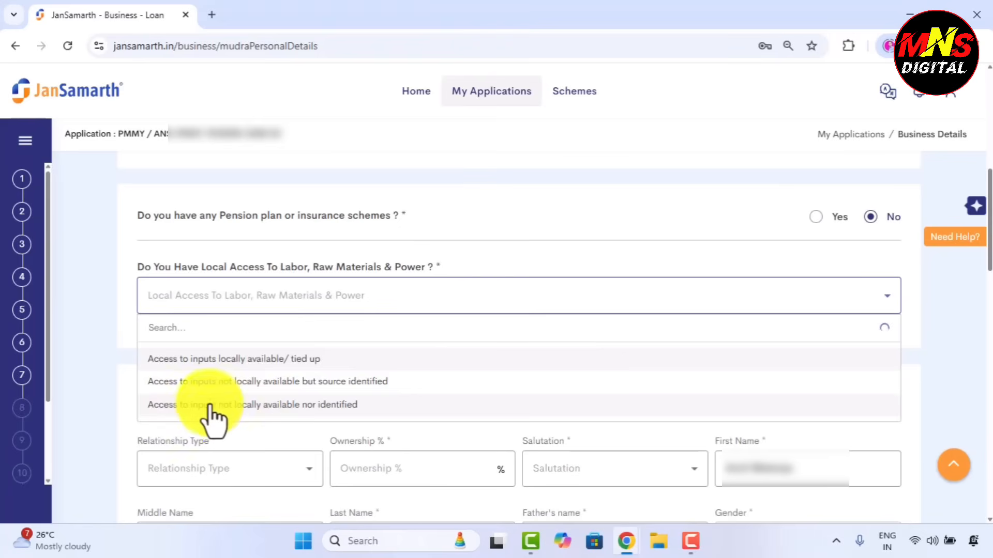
pyautogui.click(257, 359)
pyautogui.scroll(-4, 393, 346)
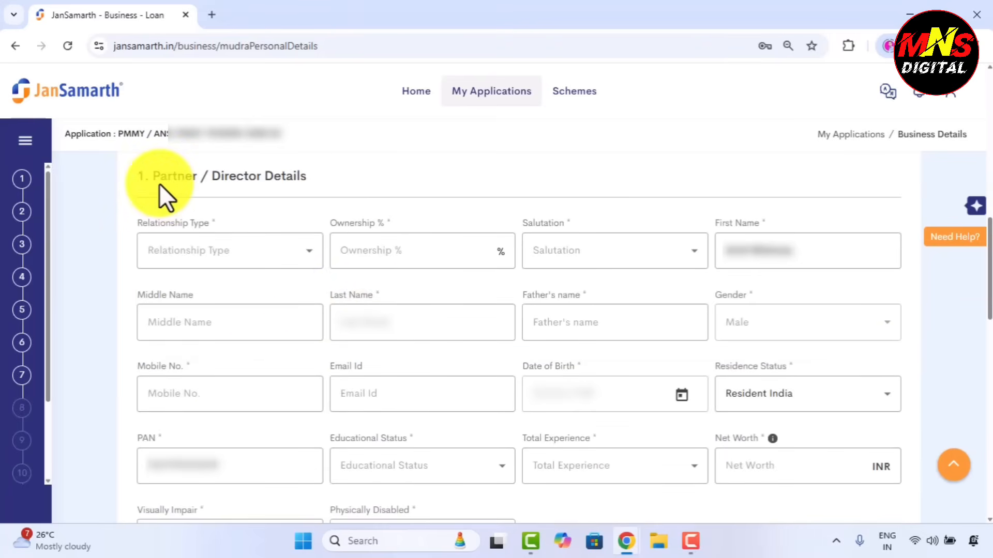
# Set relationship type to Proprietor with 100% ownership and salutation Mr.
pyautogui.click(203, 258)
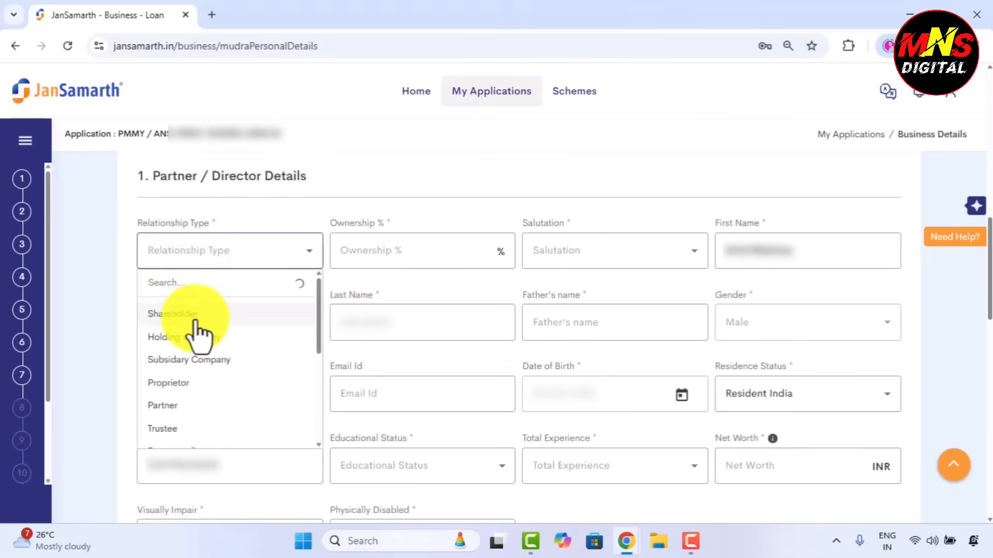
pyautogui.click(187, 384)
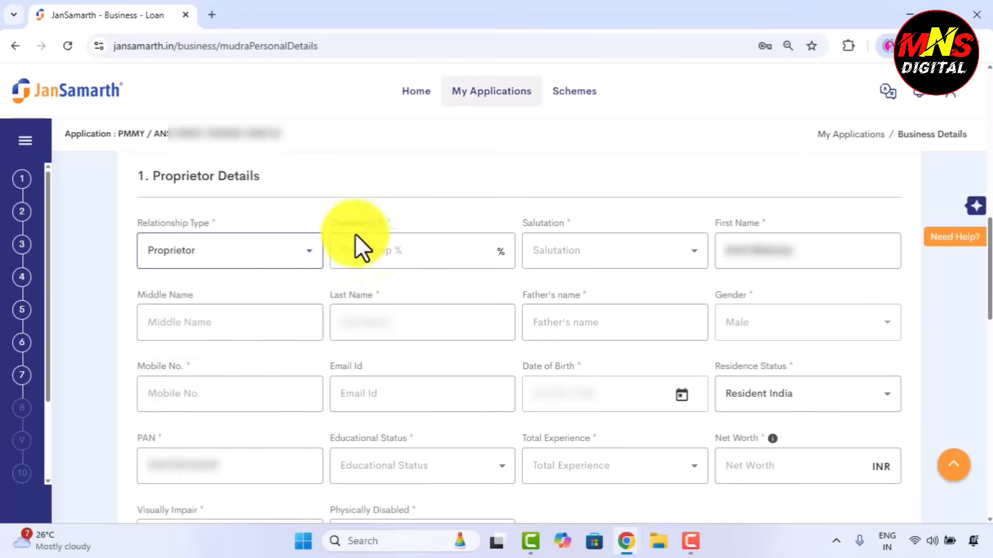
pyautogui.click(390, 250)
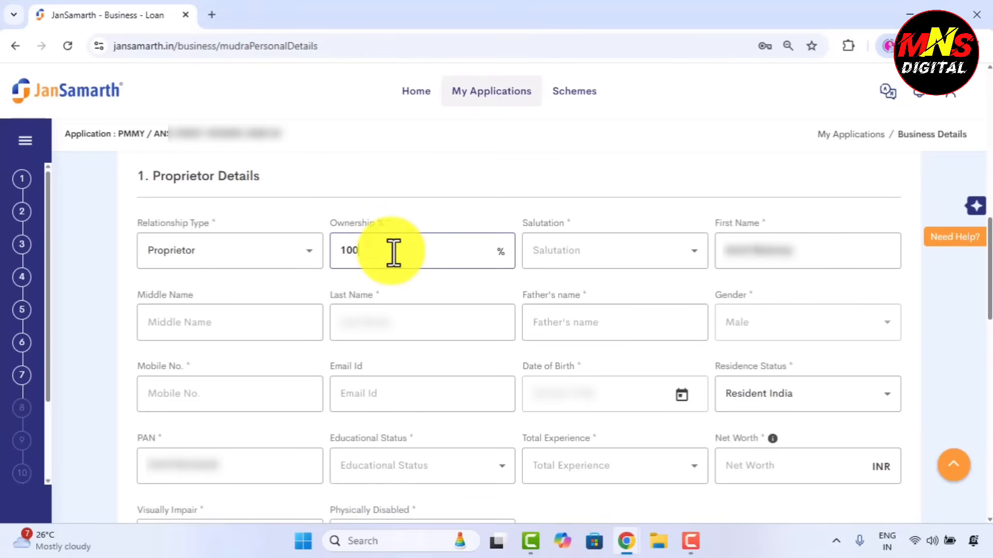
pyautogui.click(578, 258)
pyautogui.click(566, 315)
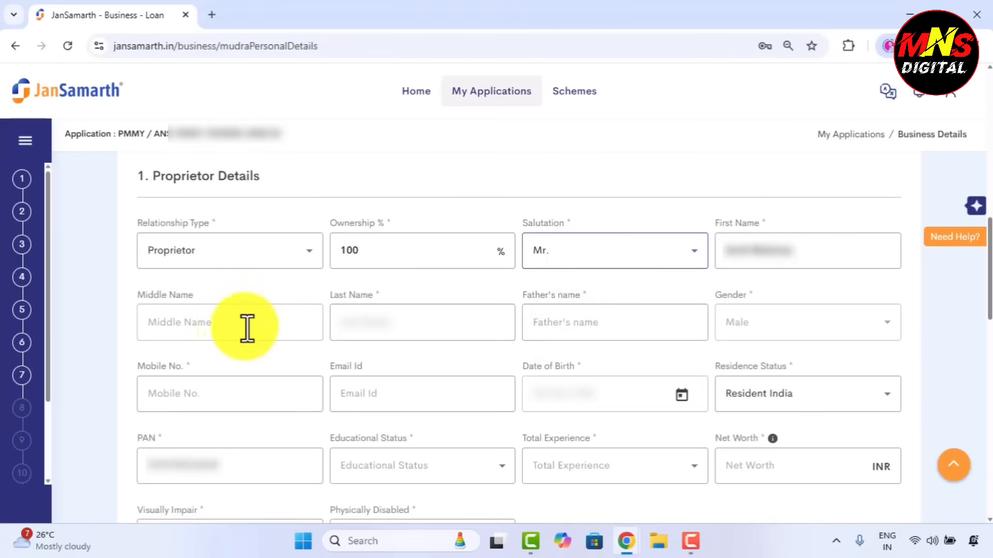
# Go through the middle name, last name, father's name, gender, mobile and email fields.
pyautogui.click(219, 325)
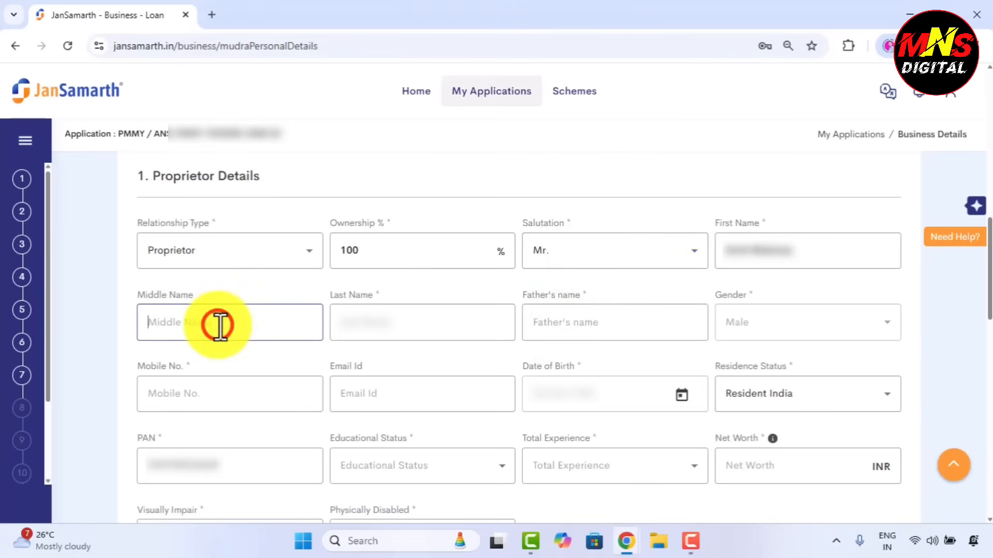
pyautogui.click(385, 322)
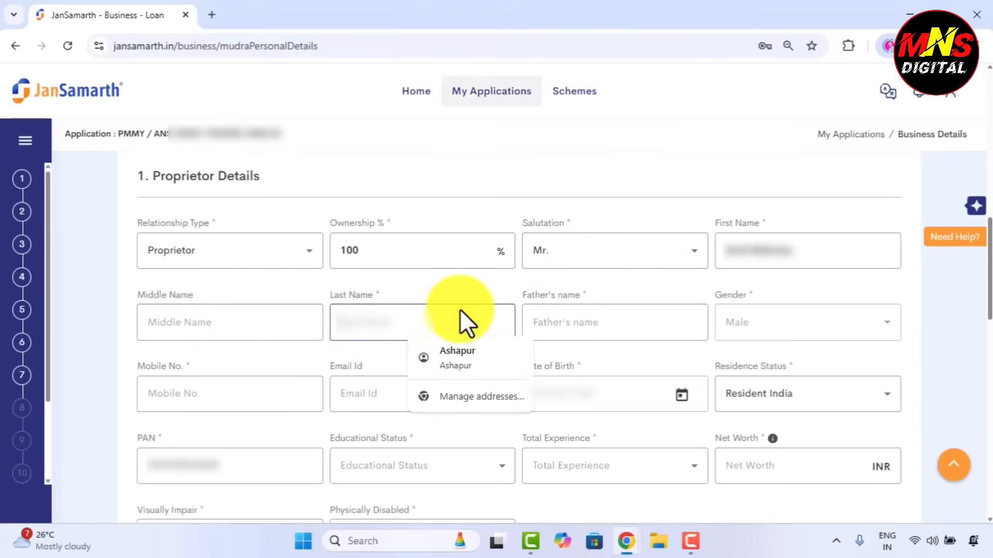
pyautogui.click(580, 321)
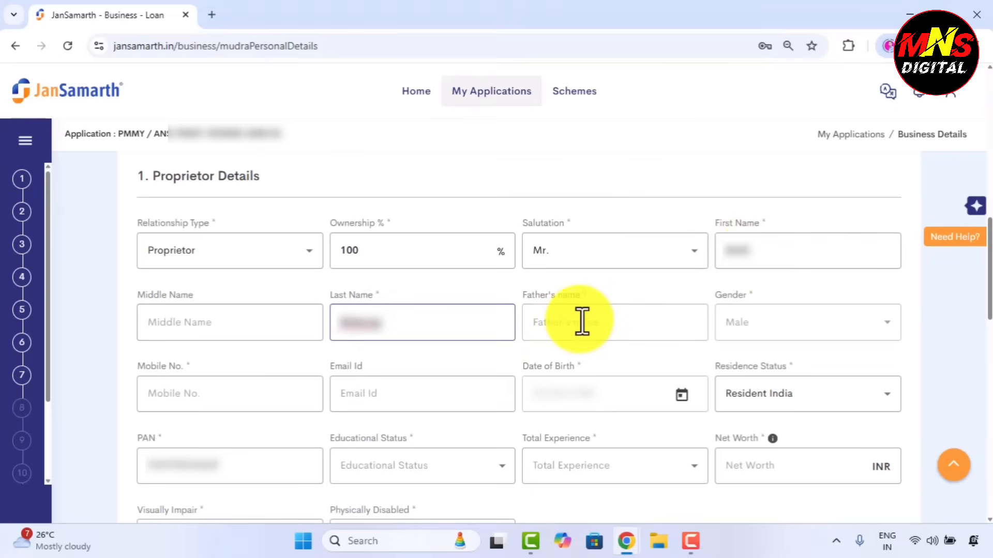
pyautogui.click(742, 327)
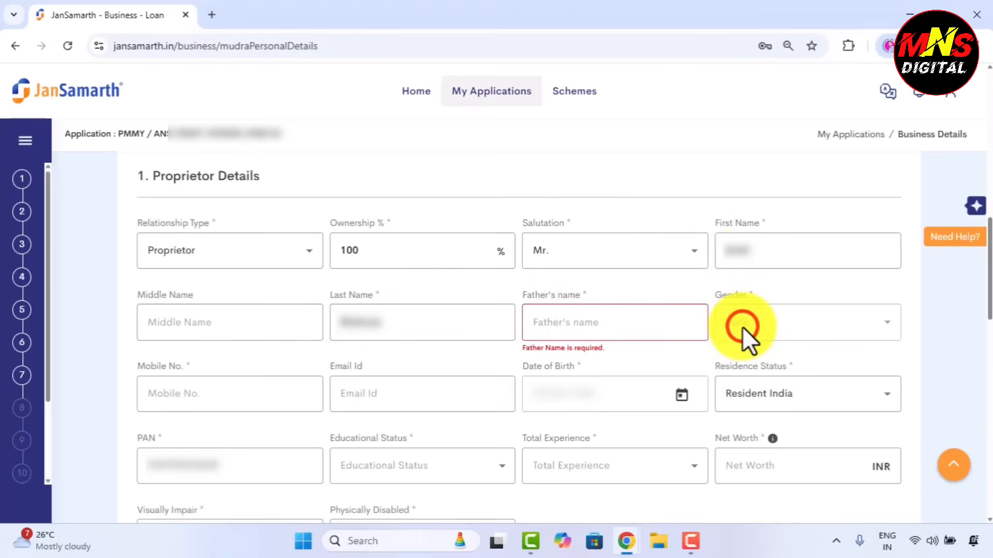
pyautogui.click(176, 398)
pyautogui.click(414, 393)
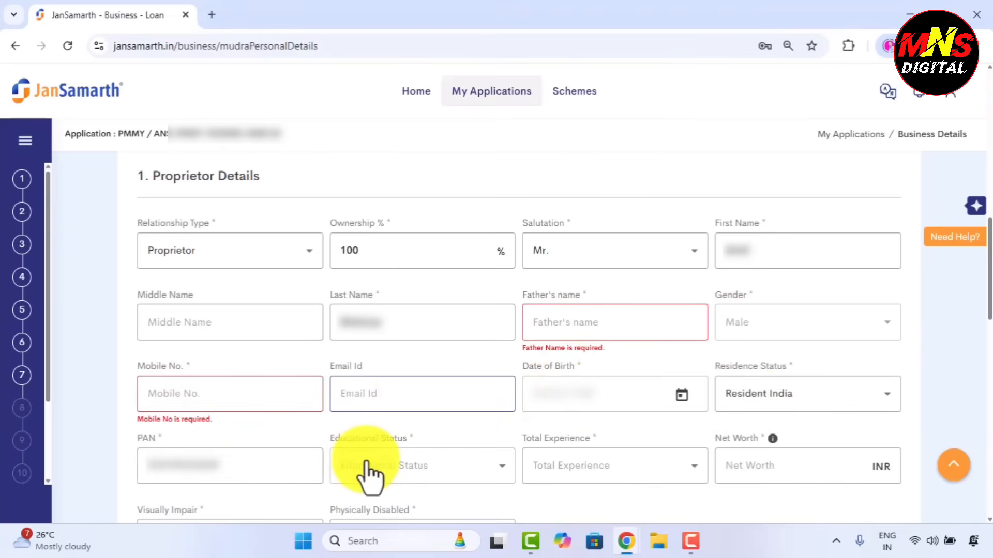
# Set educational status to Graduate and total experience to 2 years.
pyautogui.click(436, 467)
pyautogui.click(391, 312)
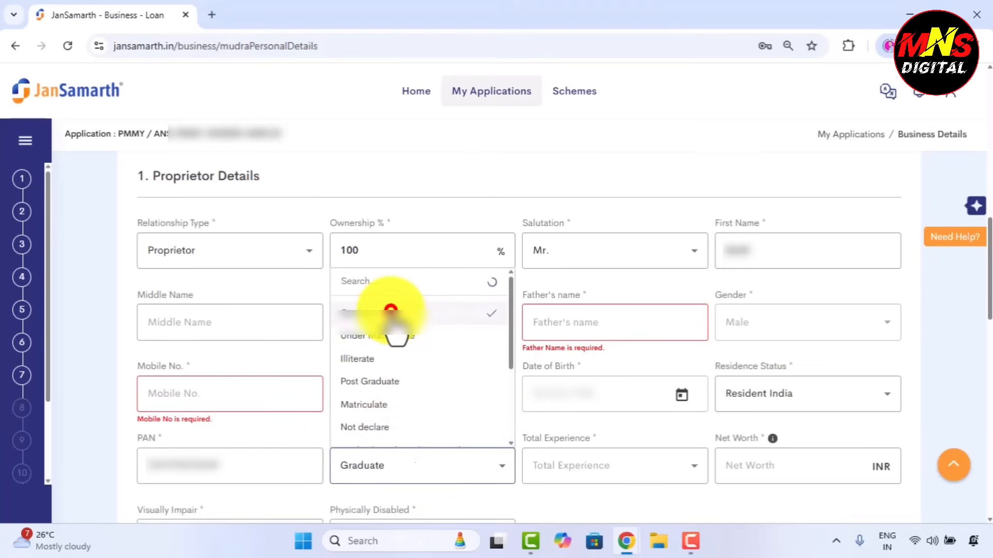
pyautogui.click(577, 468)
pyautogui.click(554, 362)
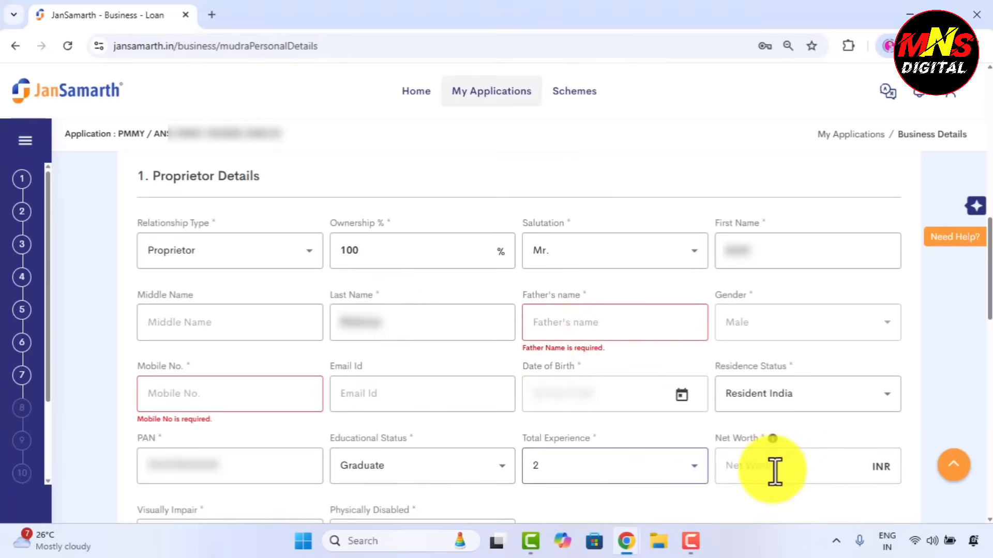
# Answer Yes to 'Is current residential address same as above aadhar address?'.
pyautogui.scroll(-6, 775, 471)
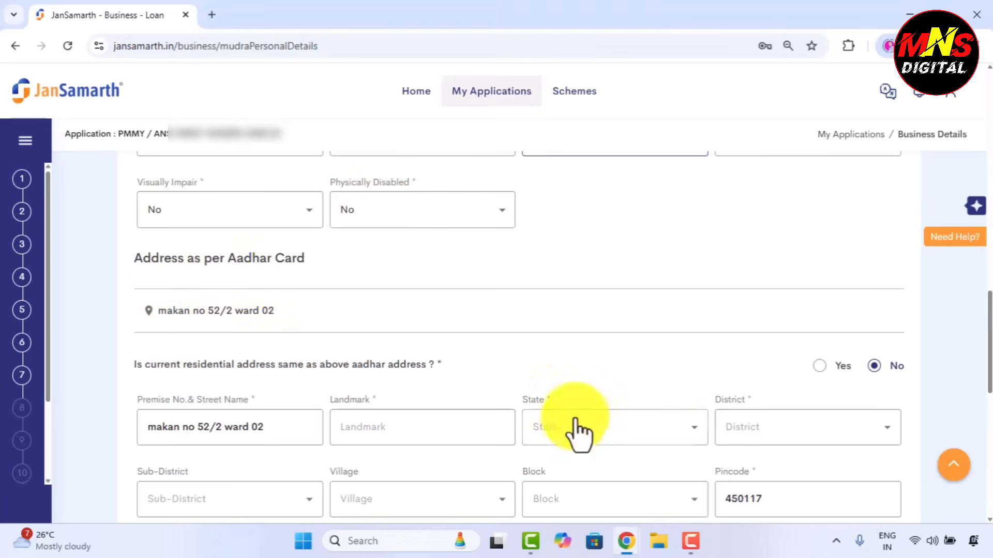
pyautogui.scroll(-1, 341, 418)
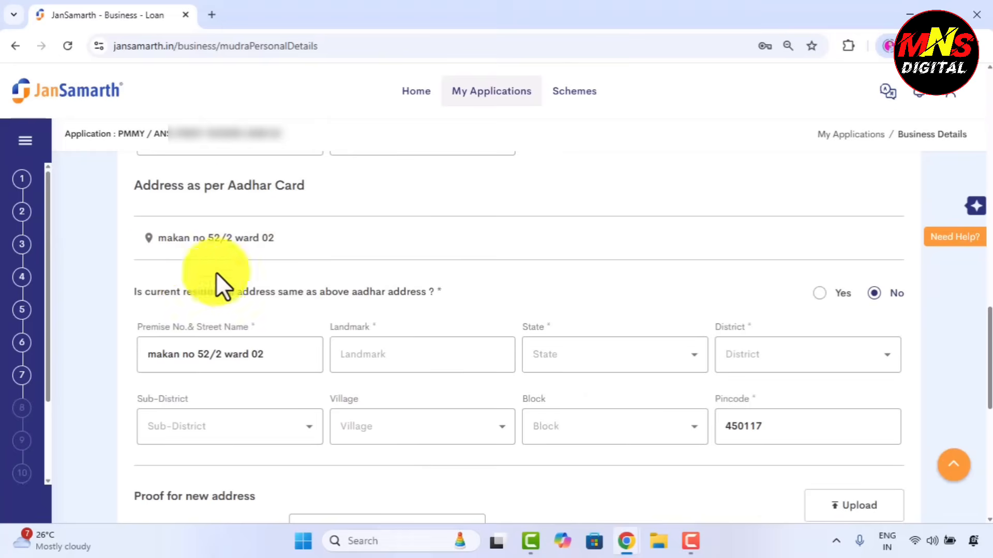
pyautogui.click(821, 294)
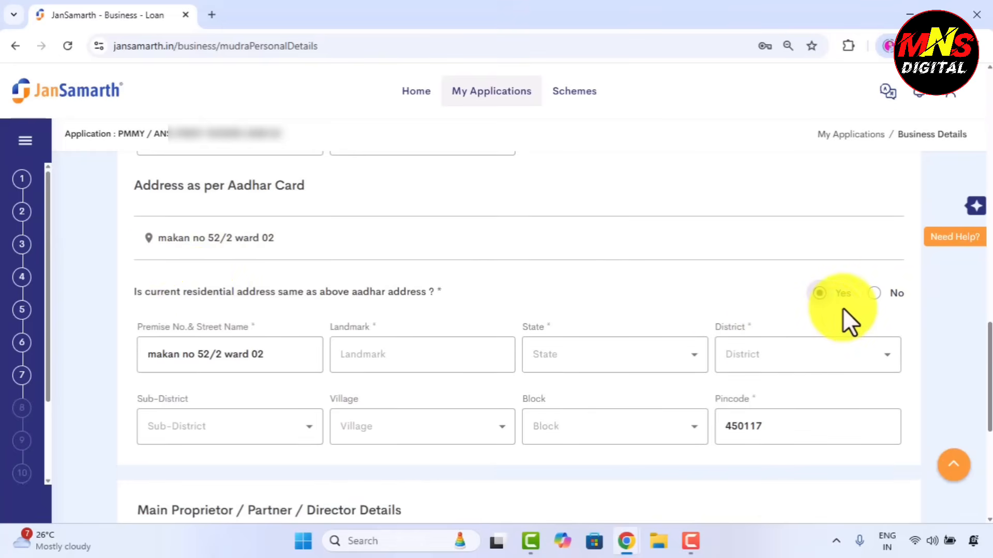
pyautogui.click(879, 297)
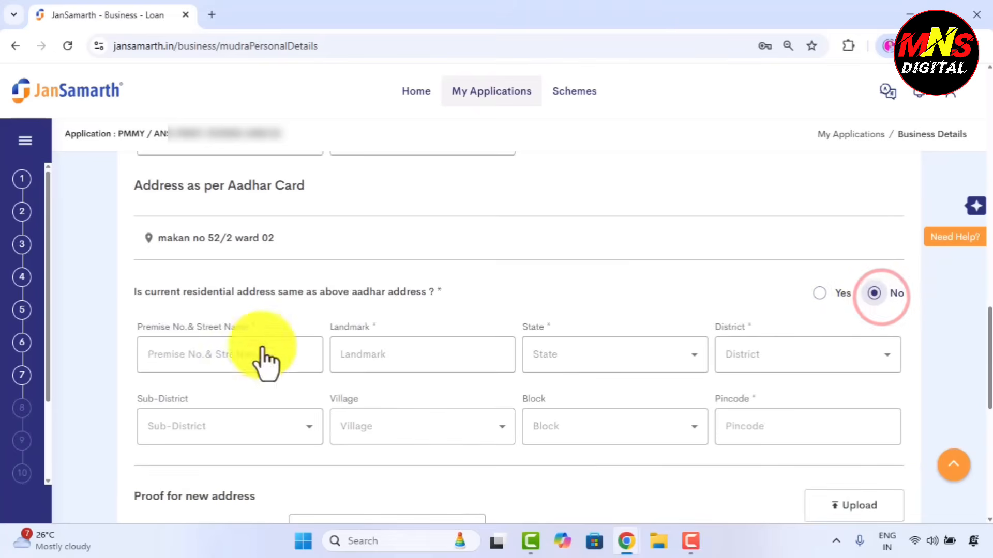
pyautogui.click(820, 294)
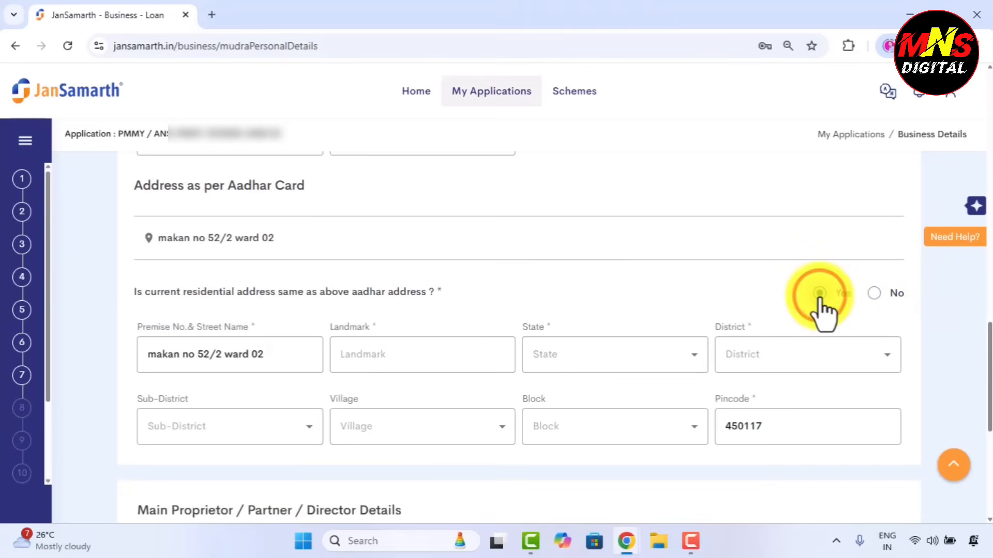
pyautogui.scroll(-5, 737, 327)
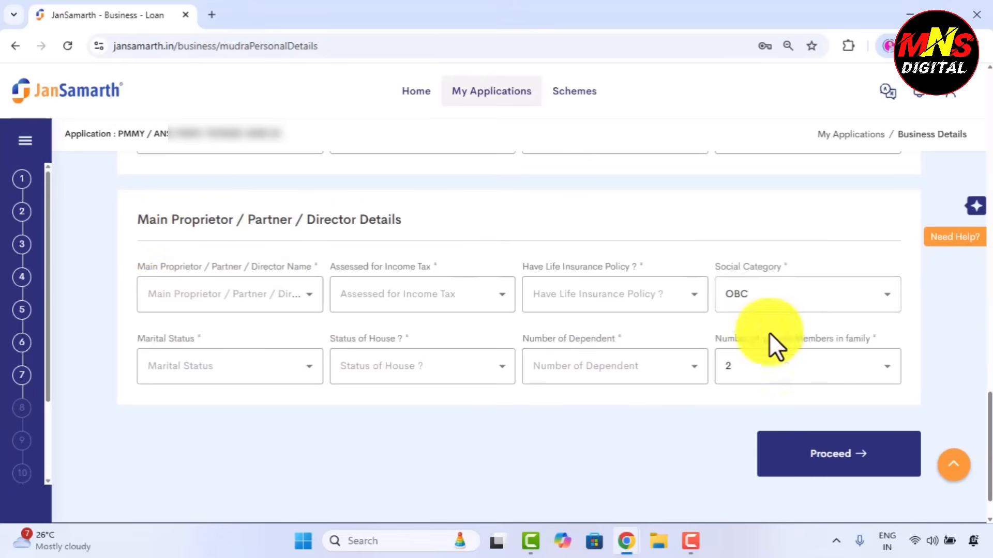
# Pick the proprietor as main director, income tax status Not Assessed, and life insurance No.
pyautogui.click(195, 295)
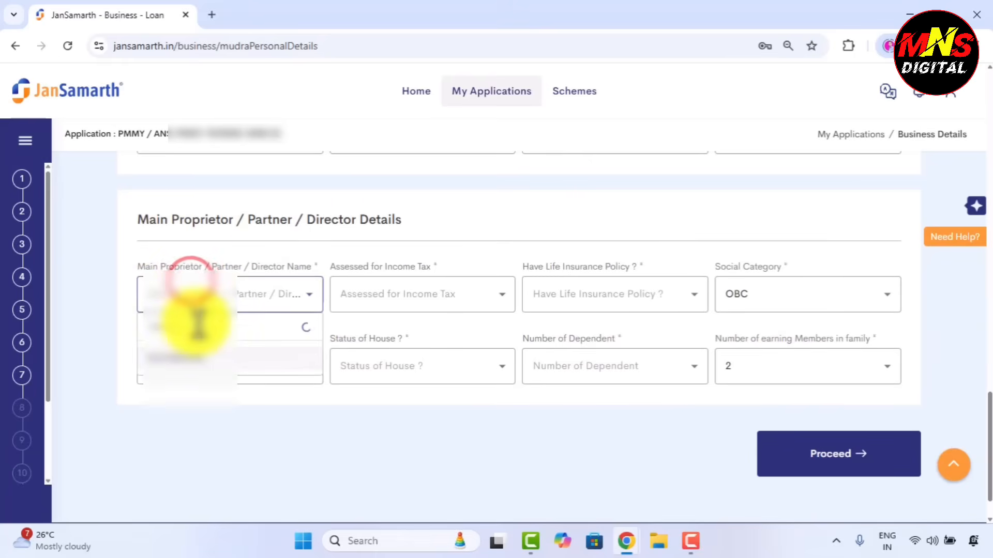
pyautogui.click(189, 358)
pyautogui.click(369, 290)
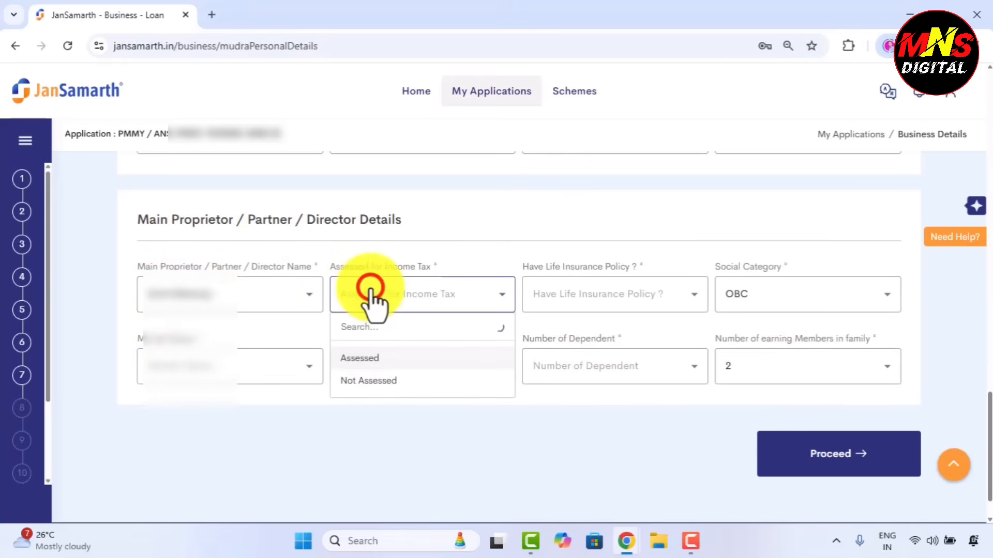
pyautogui.click(379, 383)
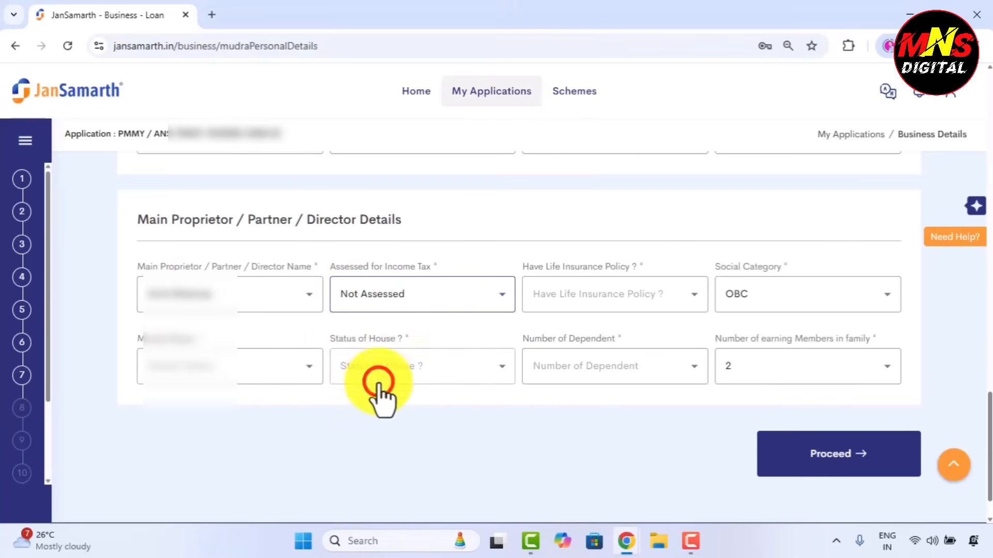
pyautogui.click(551, 301)
pyautogui.click(554, 380)
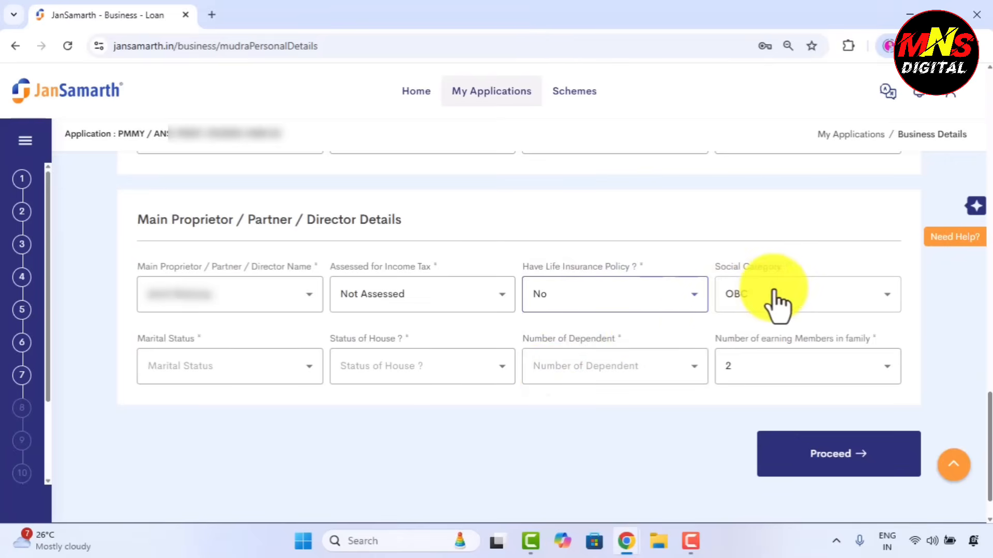
# Set marital status Unmarried, house owned not mortgaged in same place, 2 dependents, and proceed.
pyautogui.click(233, 372)
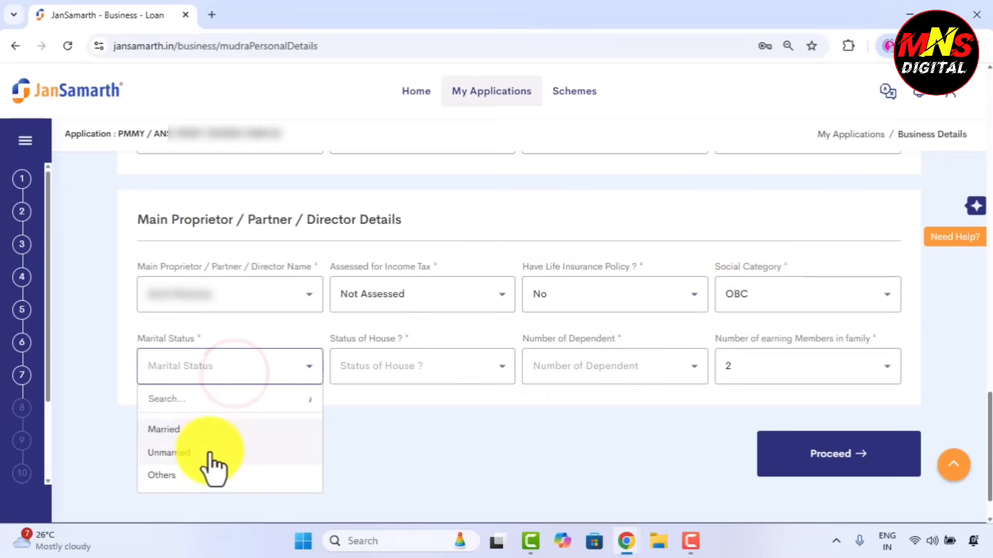
pyautogui.click(197, 431)
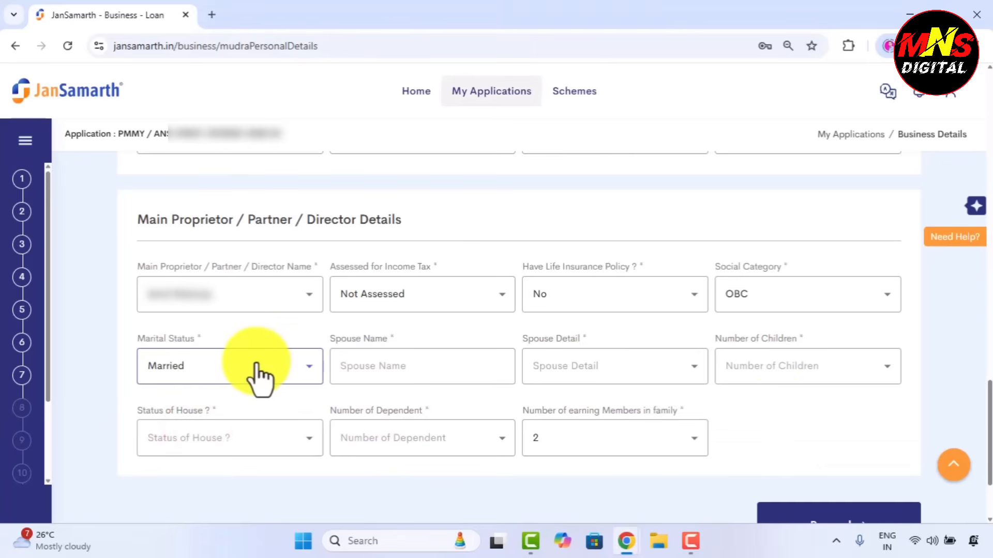
pyautogui.click(256, 366)
pyautogui.click(187, 446)
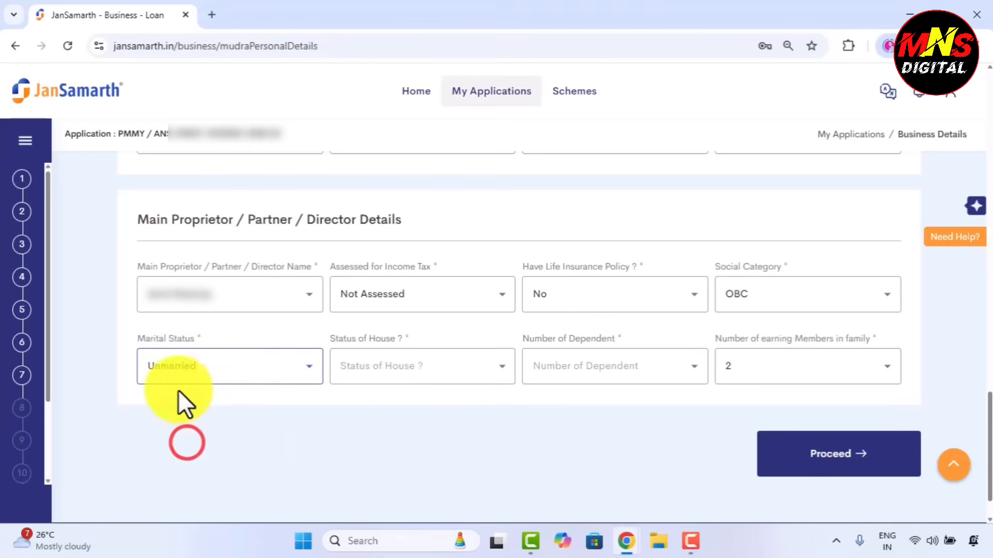
pyautogui.click(428, 375)
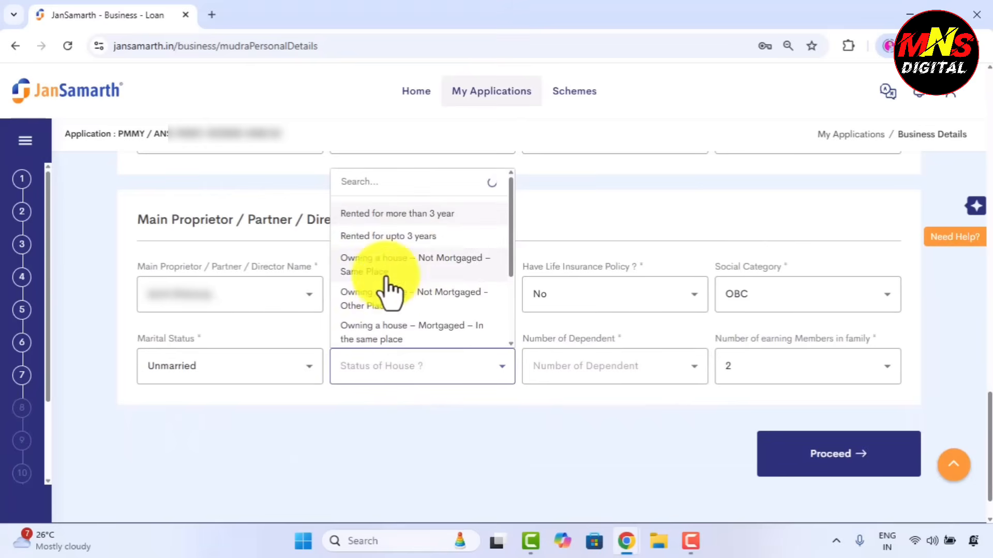
pyautogui.scroll(-1, 387, 284)
pyautogui.scroll(2, 405, 354)
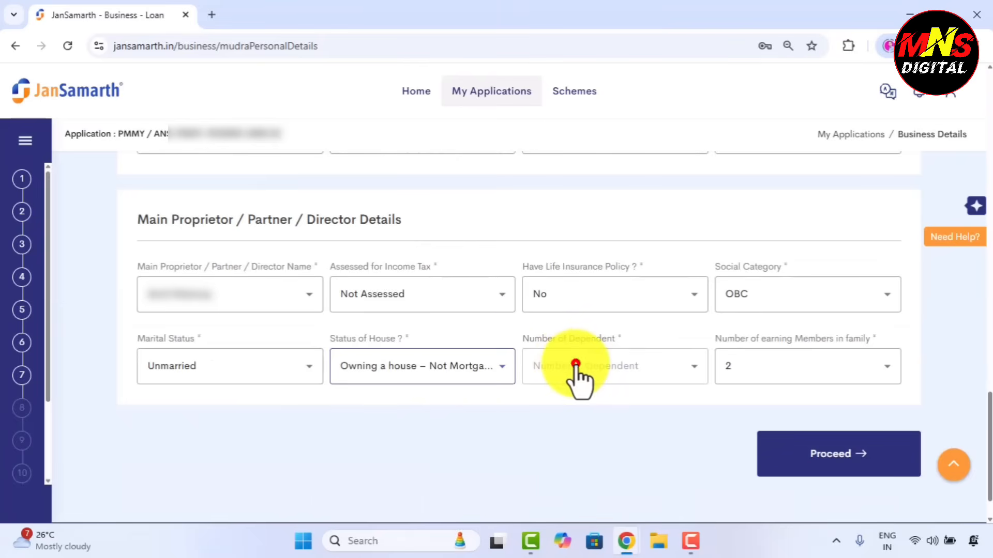
pyautogui.click(575, 363)
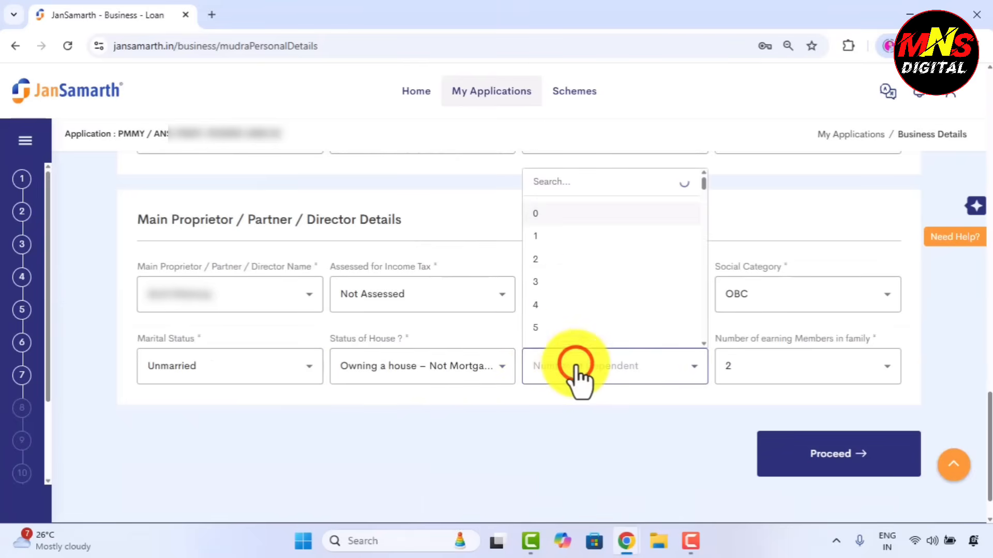
pyautogui.click(552, 258)
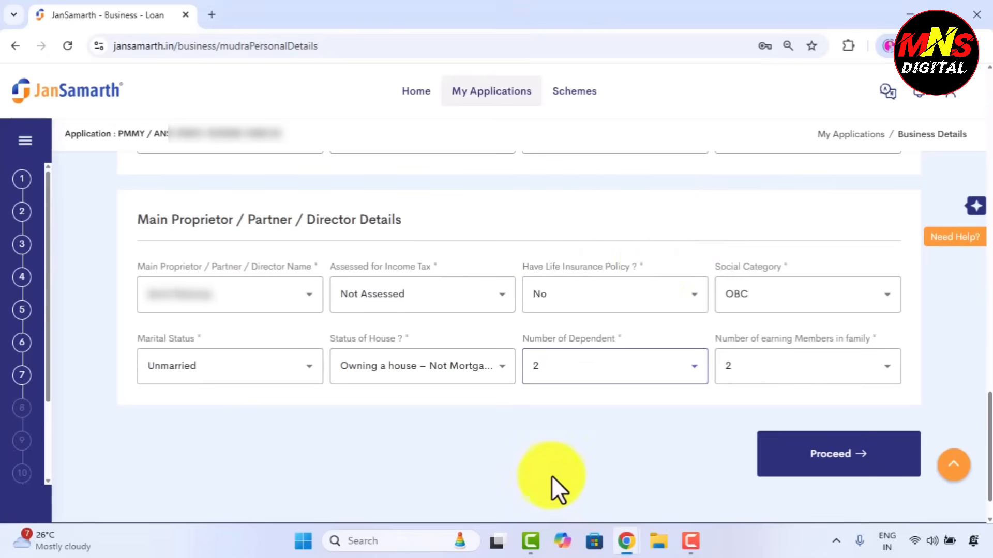
pyautogui.click(845, 458)
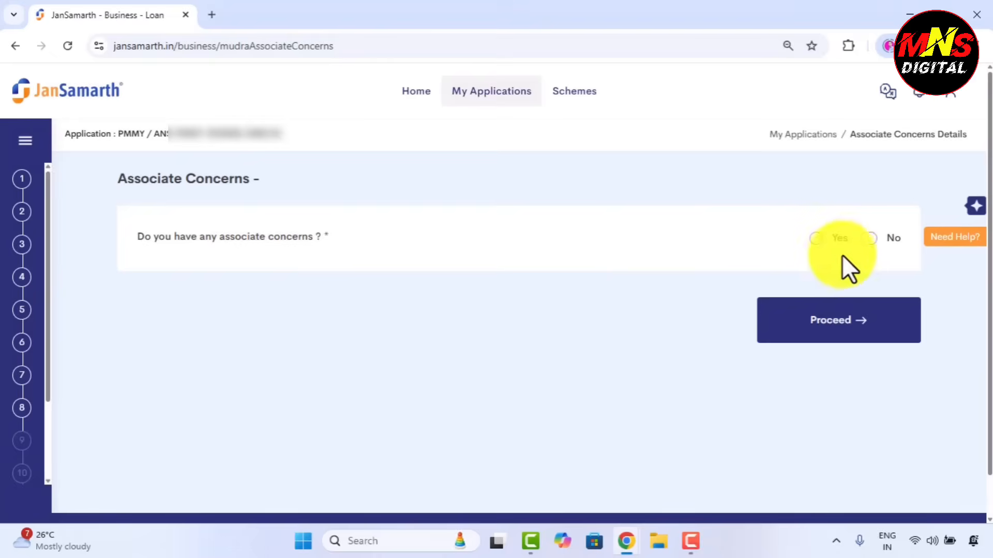
# Answer No to having associate concerns and proceed to Business & Loan Details.
pyautogui.click(867, 240)
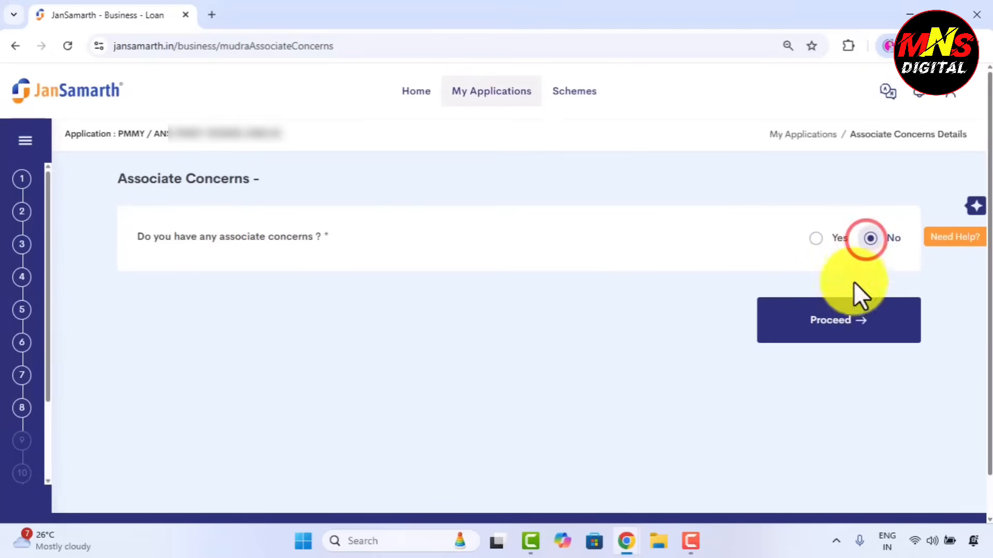
pyautogui.click(830, 319)
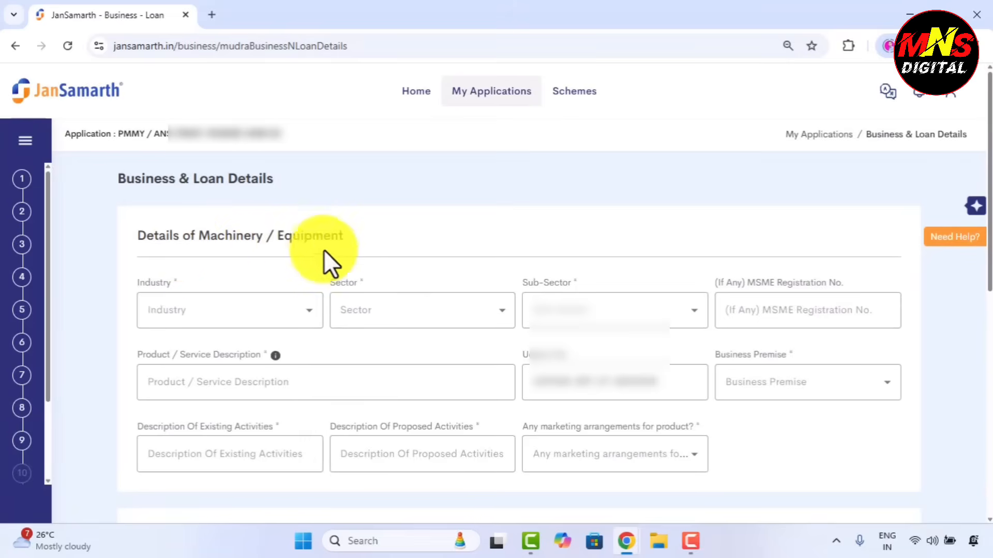
# Set industry Others, sector Business Services and sub-sector Service.
pyautogui.click(204, 309)
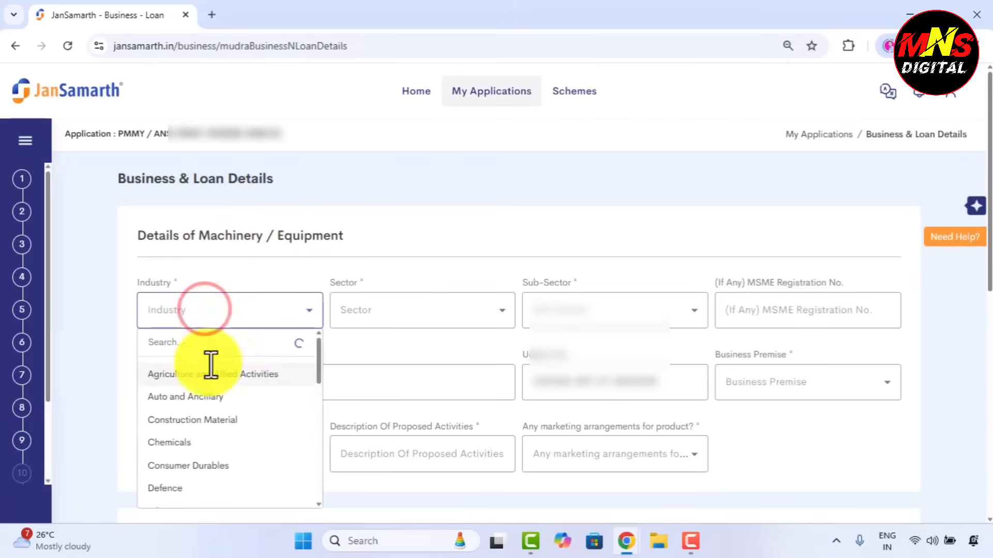
pyautogui.scroll(-3, 197, 437)
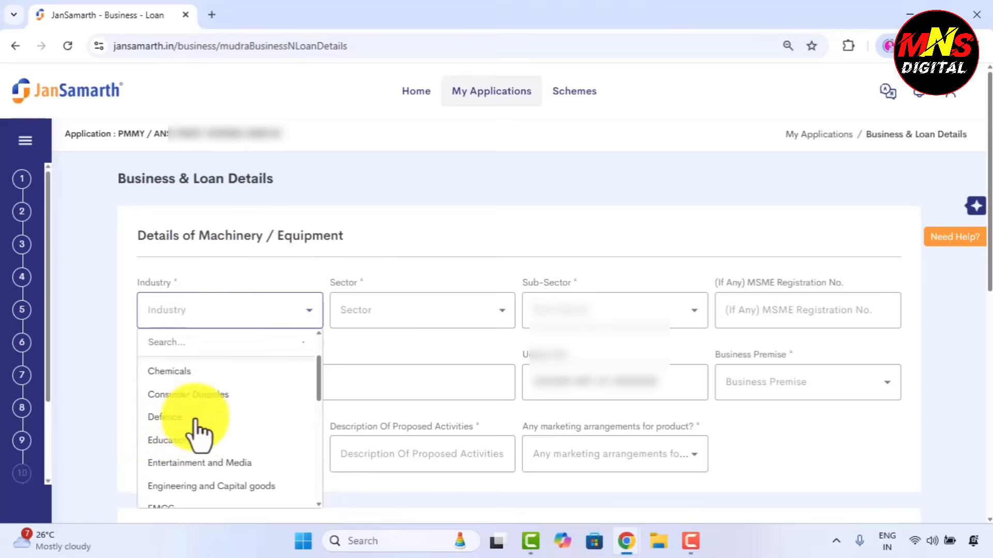
pyautogui.scroll(-3, 209, 468)
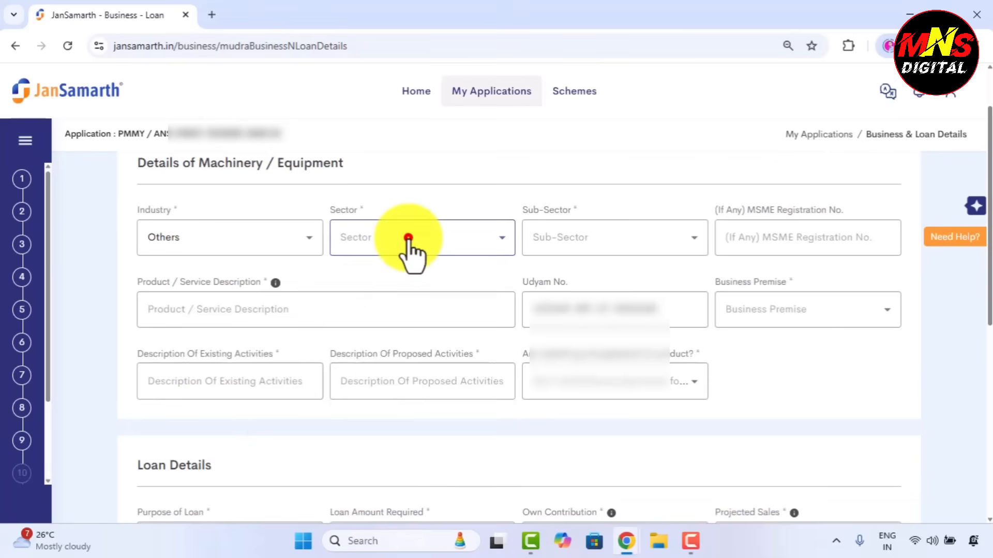
pyautogui.click(408, 238)
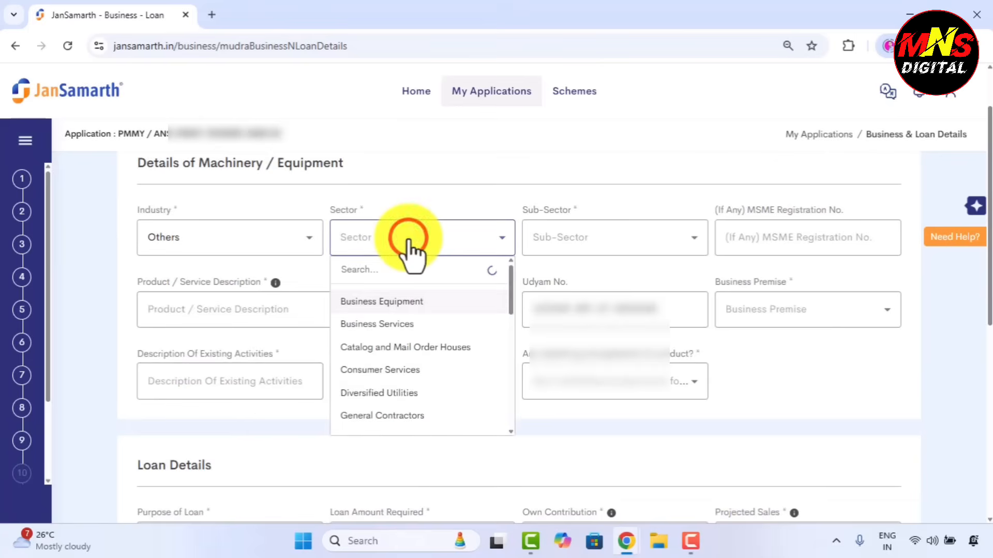
pyautogui.click(421, 319)
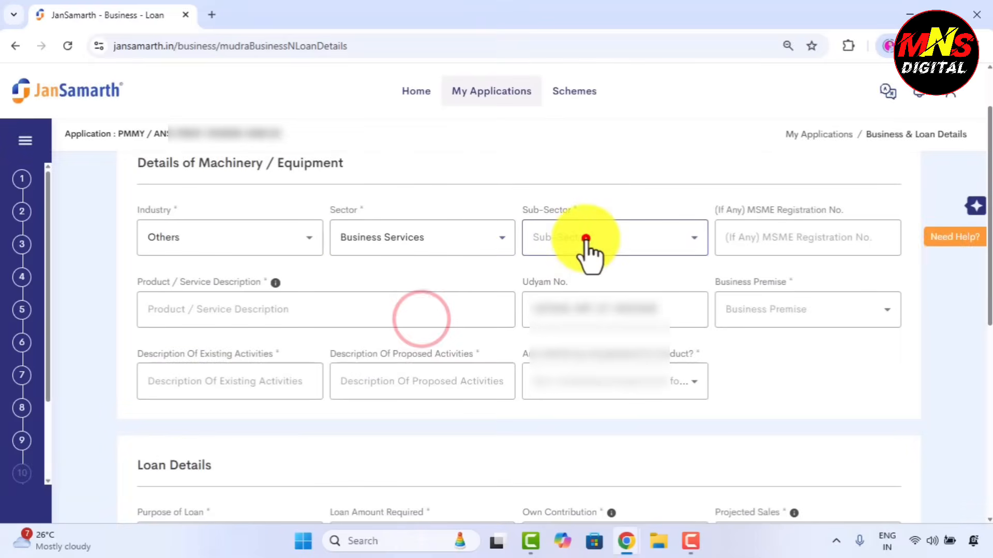
pyautogui.click(583, 239)
pyautogui.click(582, 302)
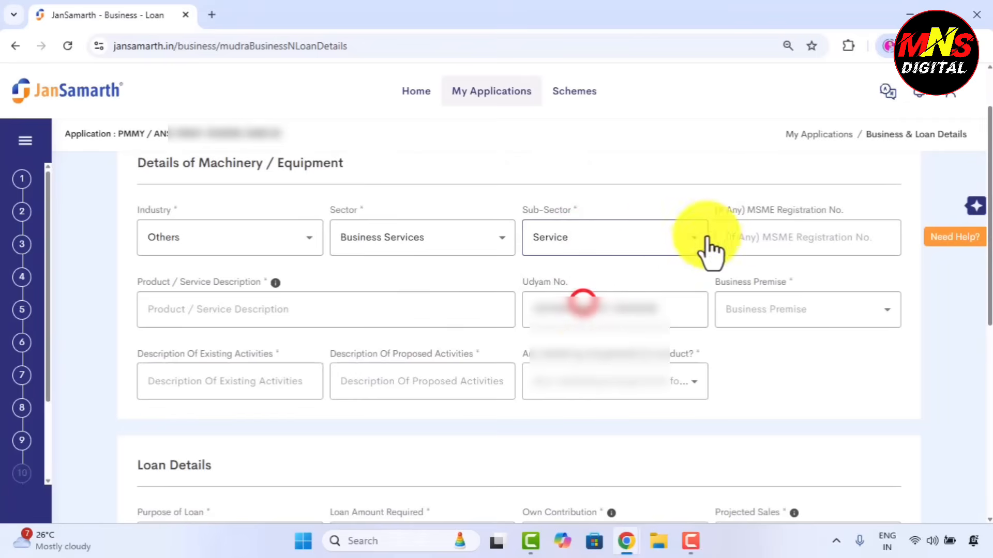
pyautogui.click(779, 242)
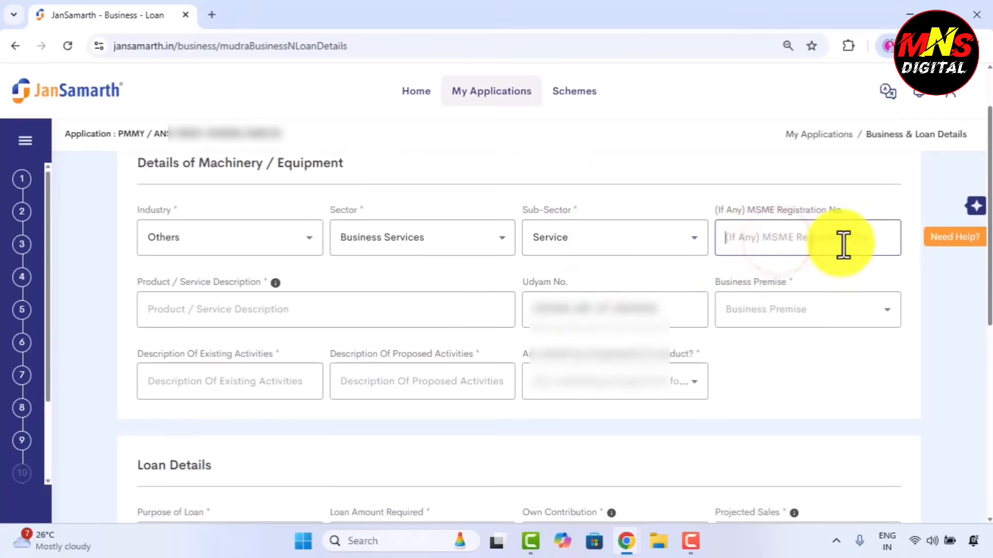
# Describe the product as 'online', set the business premise to Owned, and begin the activities entry.
pyautogui.click(255, 310)
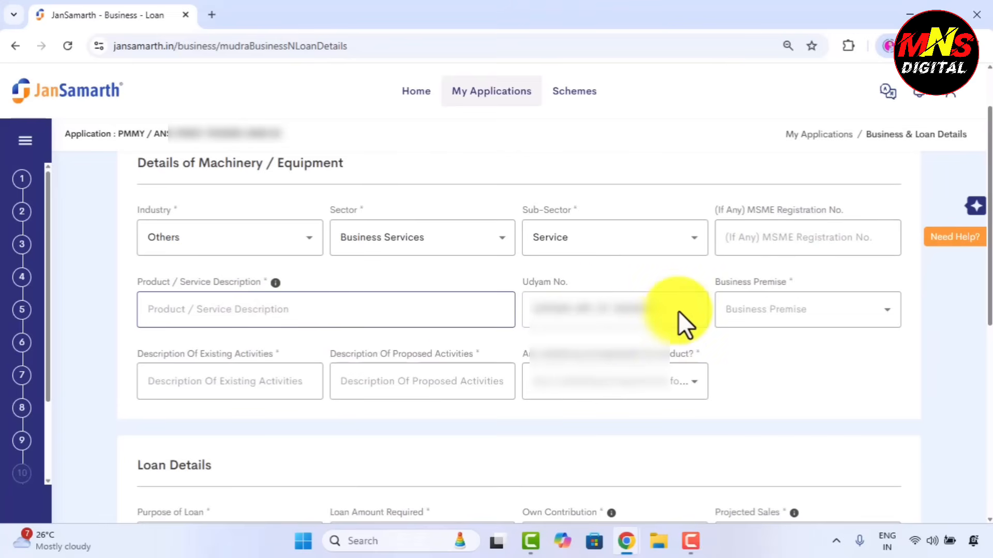
pyautogui.write('online')
pyautogui.click(782, 315)
pyautogui.click(758, 372)
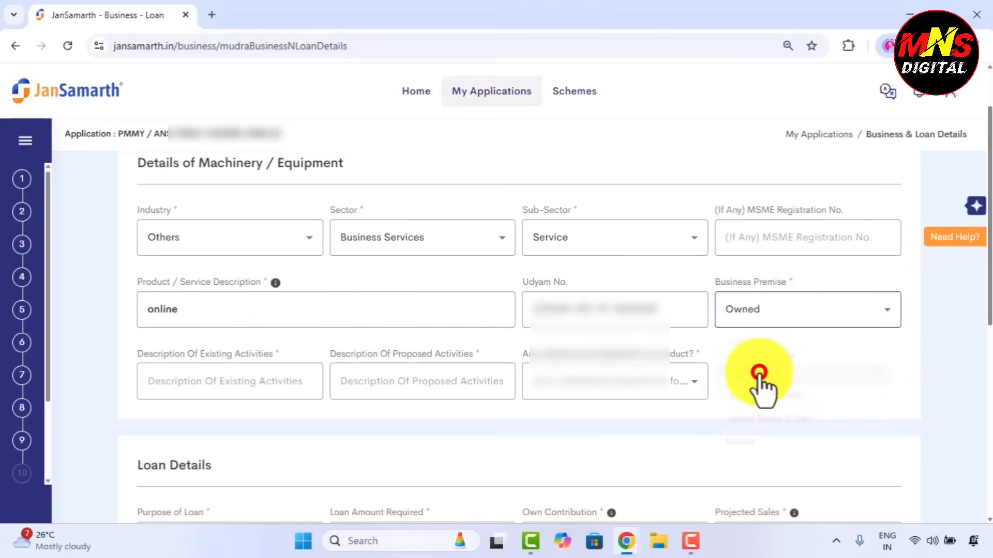
pyautogui.click(757, 320)
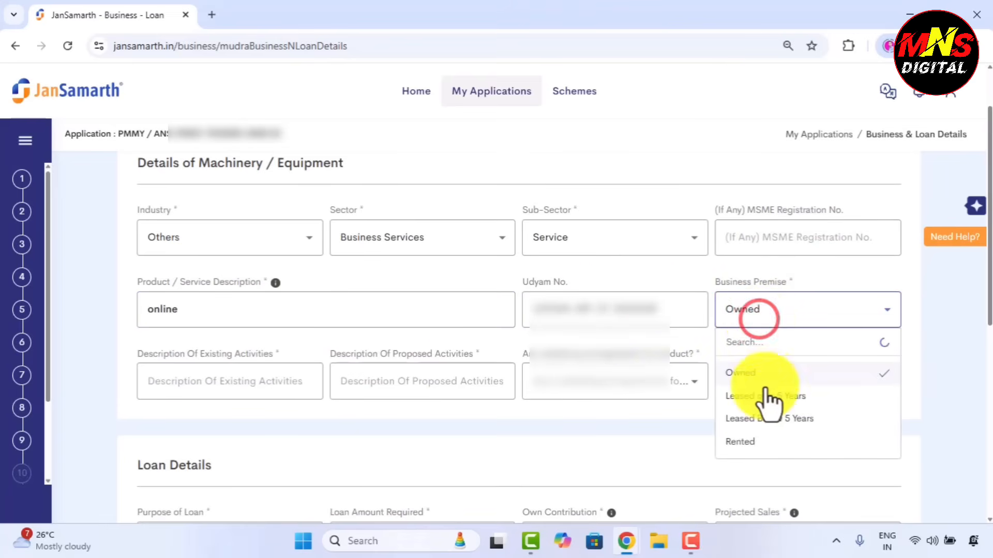
pyautogui.click(774, 309)
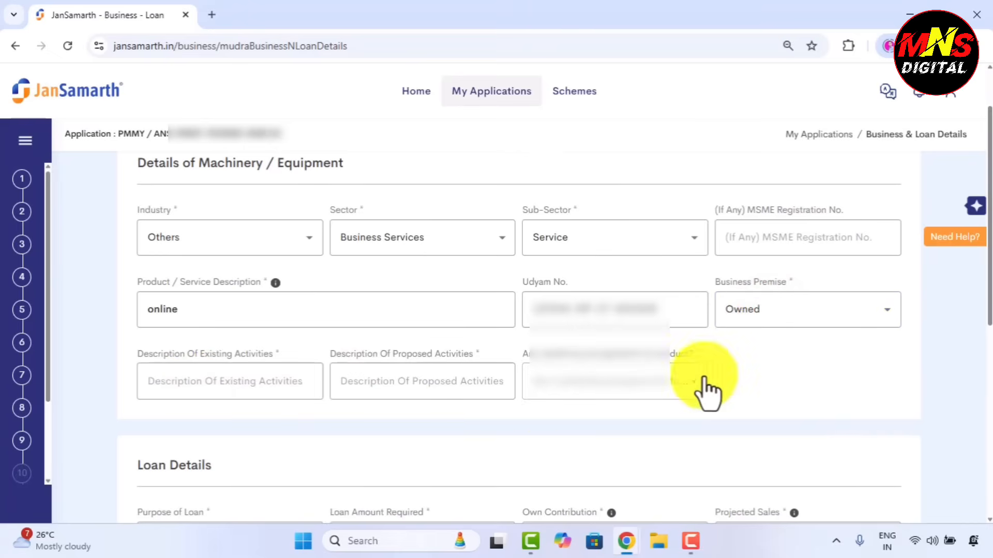
pyautogui.click(241, 383)
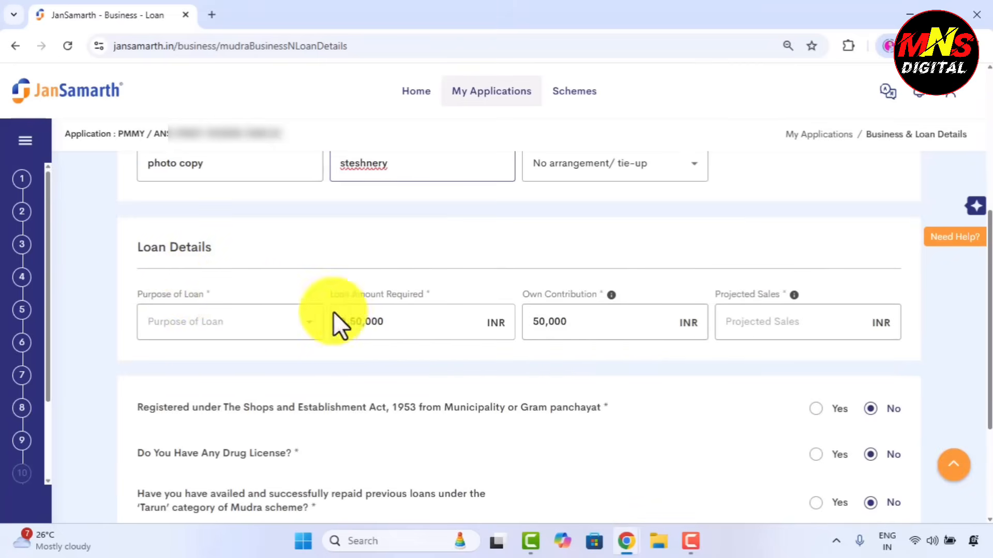
# Select Working Capital in the Purpose of Loan dropdown.
pyautogui.click(217, 330)
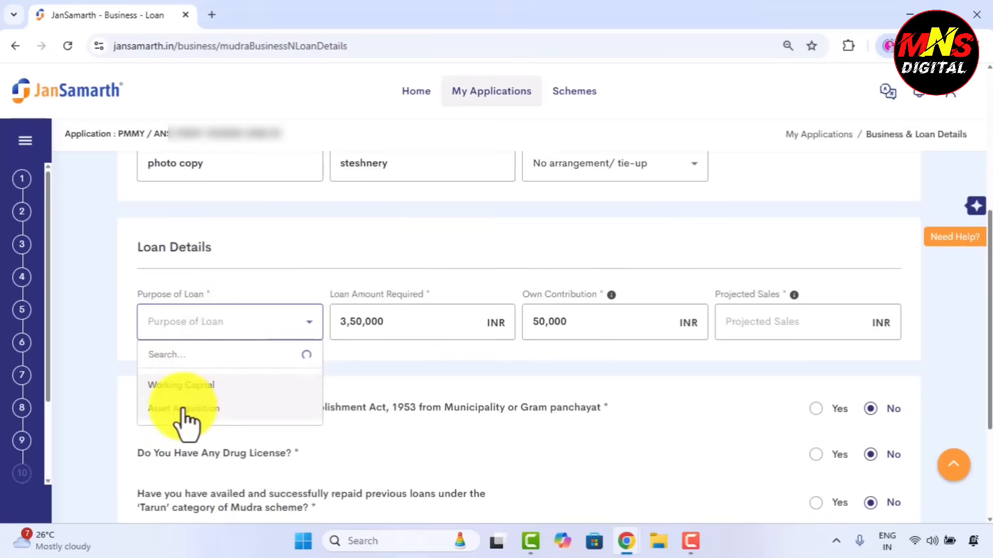
pyautogui.click(181, 385)
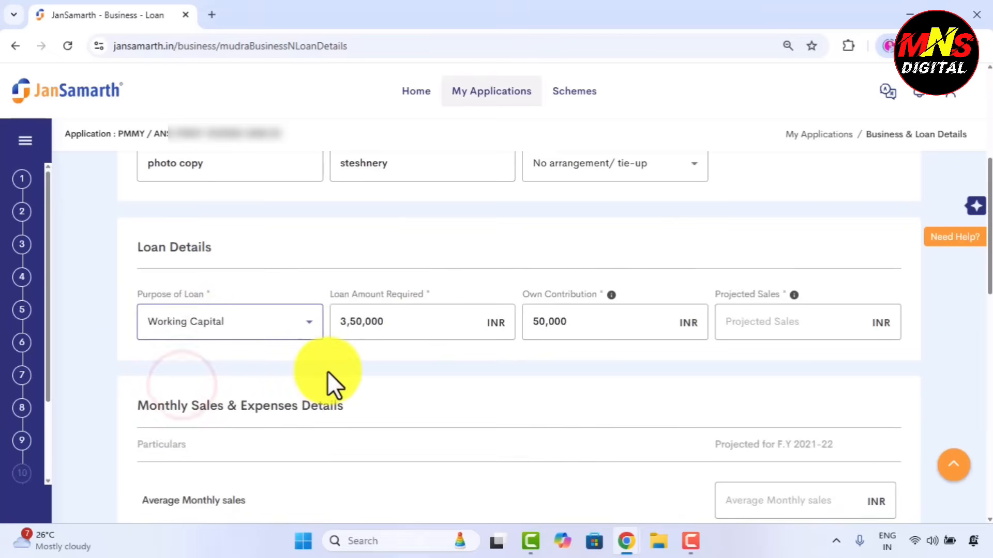
# Enter monthly sales 5000 and expense amounts 5000, 2000, 2000 and 3220.
pyautogui.scroll(-4, 169, 215)
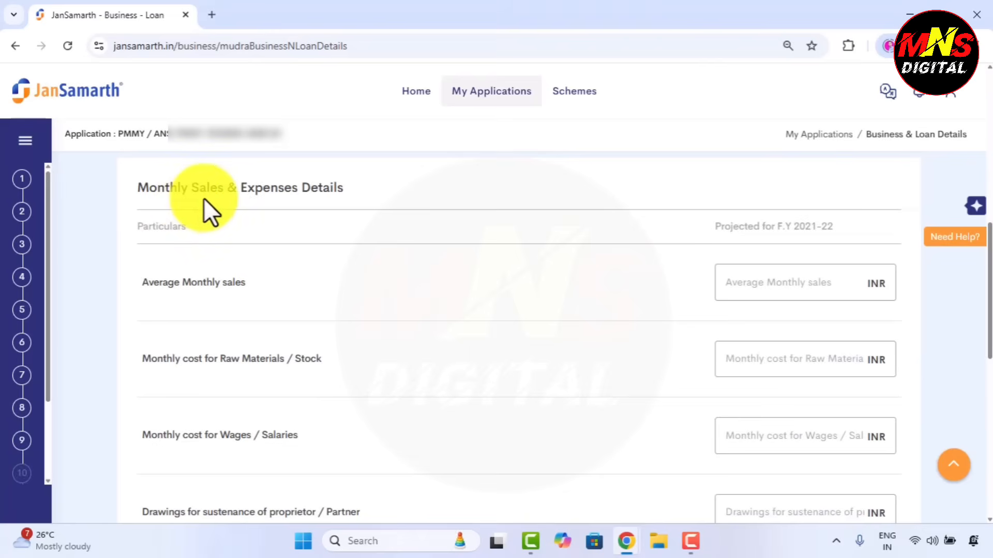
pyautogui.click(744, 281)
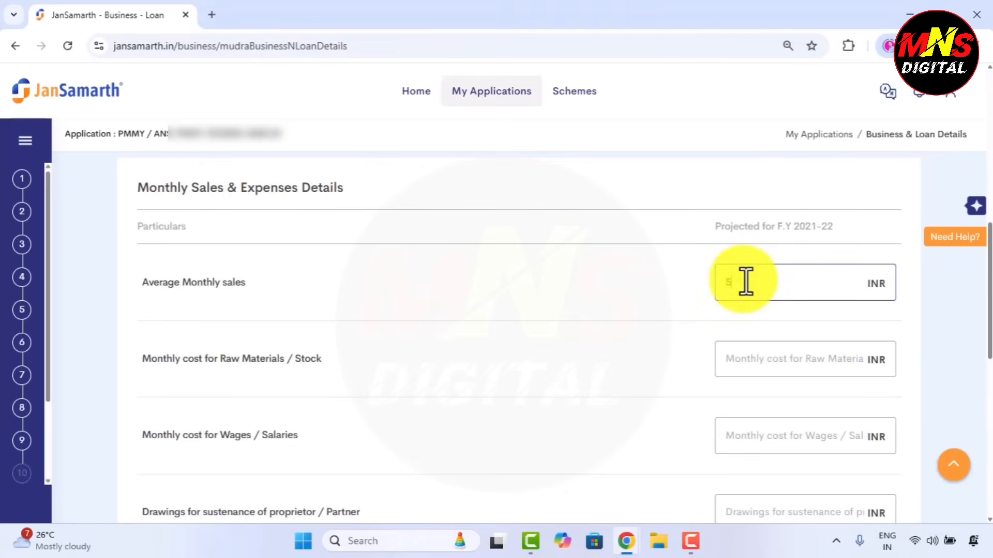
pyautogui.write('5000')
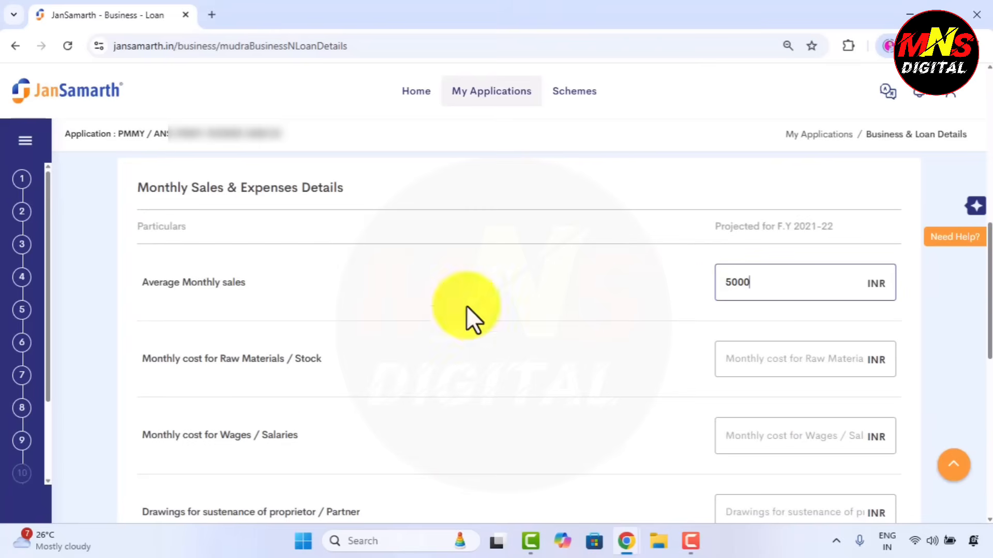
pyautogui.click(759, 365)
pyautogui.write('5')
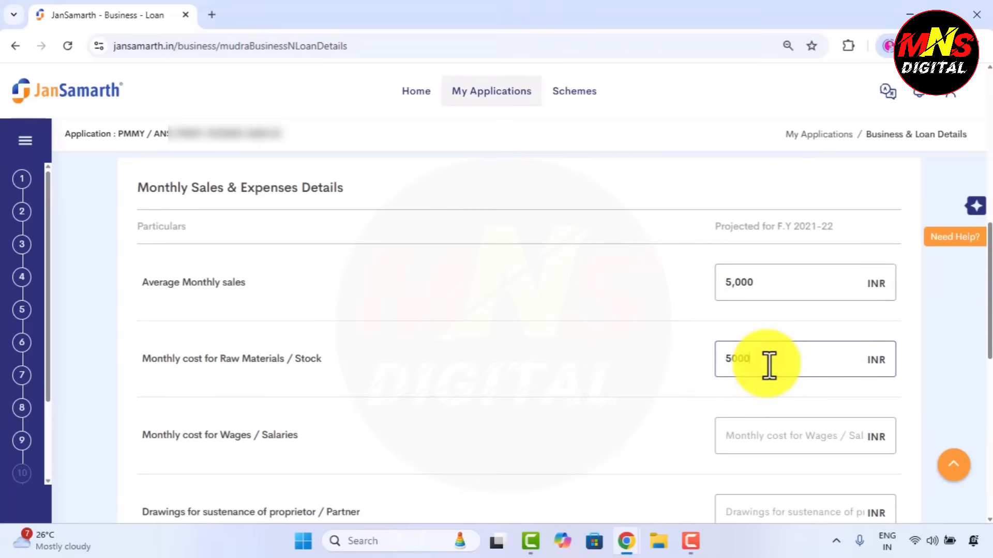
pyautogui.write('000')
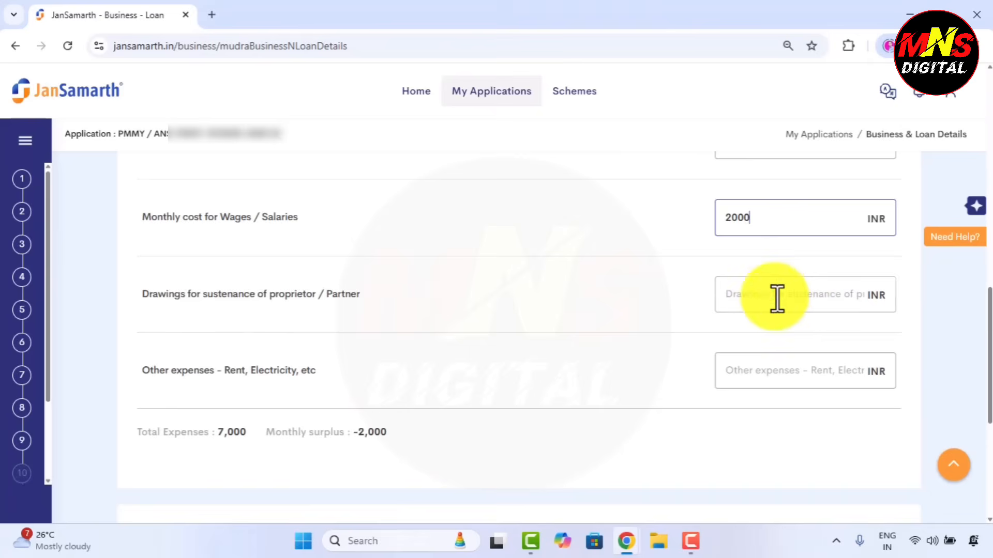
pyautogui.click(776, 295)
pyautogui.write('20')
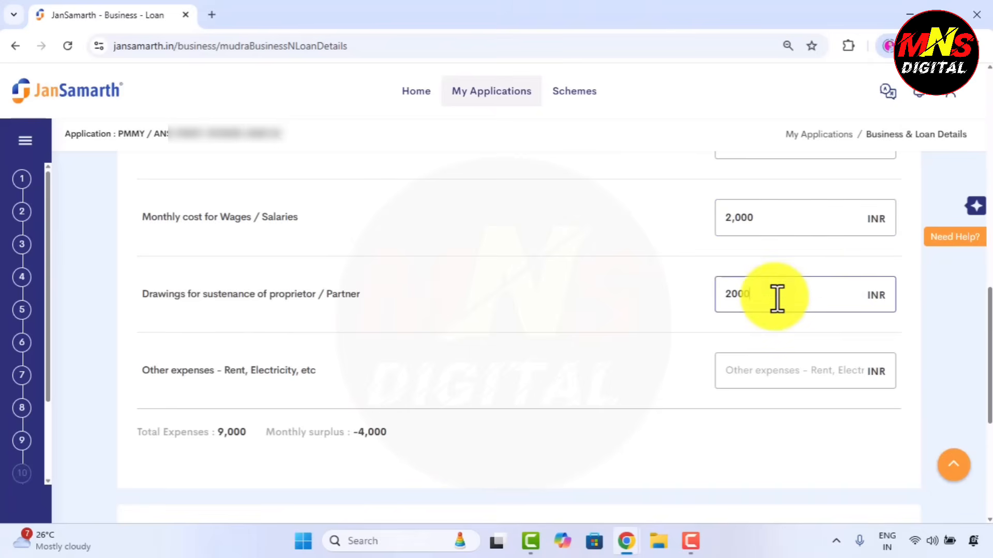
pyautogui.click(780, 378)
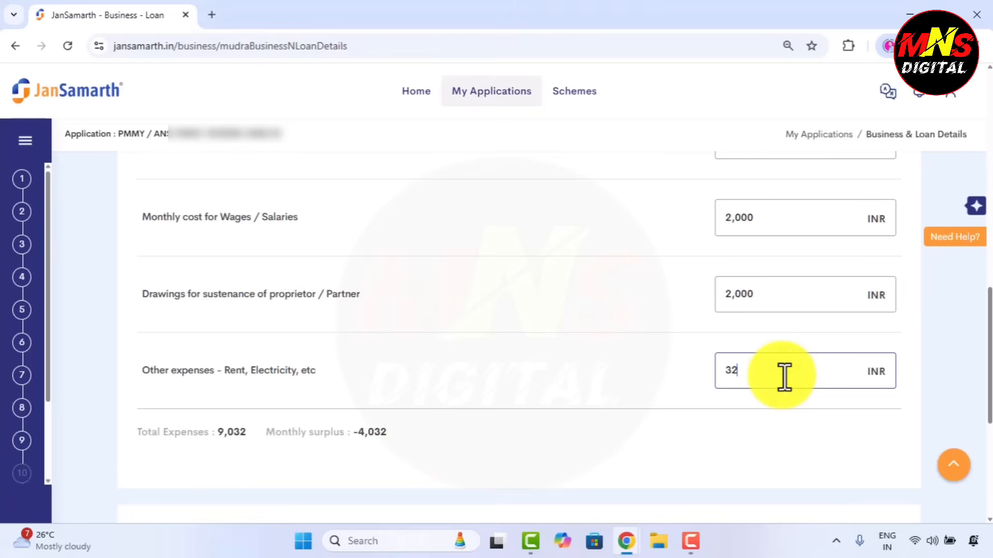
pyautogui.write('3220')
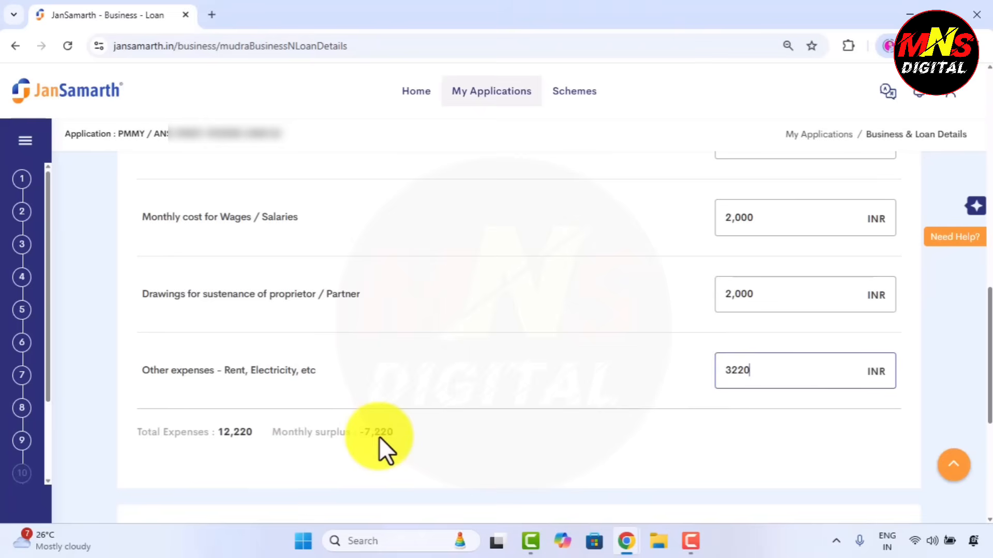
# Submit the business and loan details.
pyautogui.scroll(-3, 681, 458)
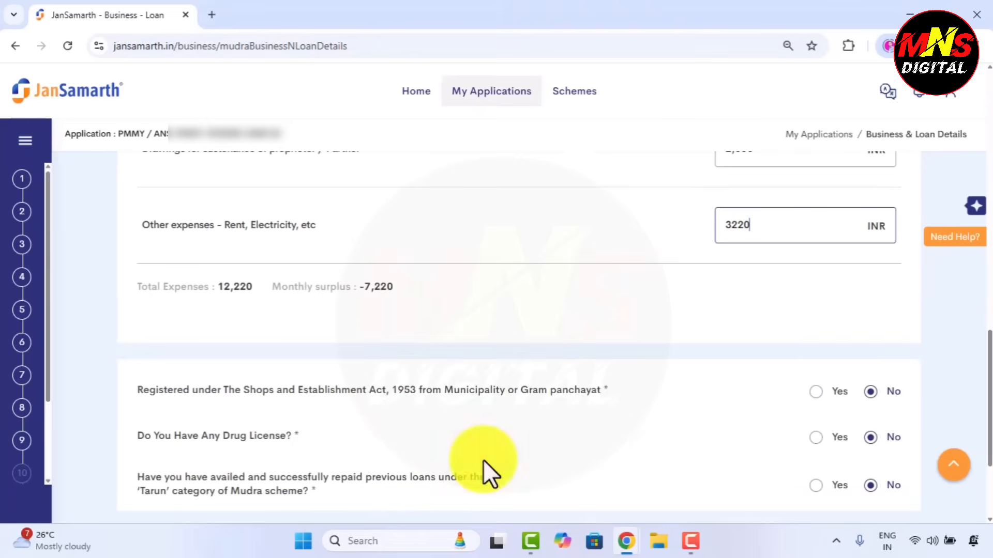
pyautogui.scroll(-3, 182, 432)
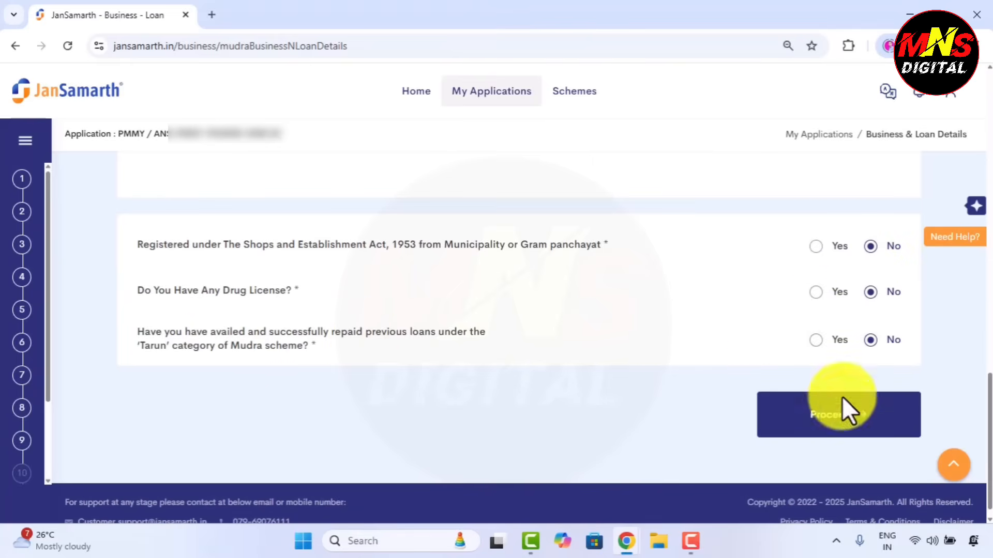
pyautogui.click(835, 421)
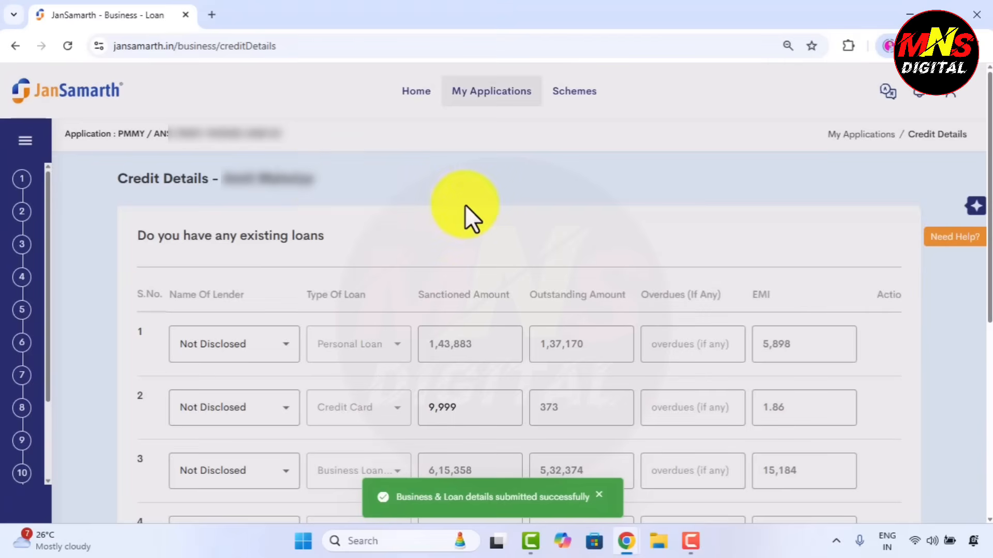
# Submit the Credit Details page listing Personal Loan, Credit Card and Business Loan.
pyautogui.scroll(-3, 464, 205)
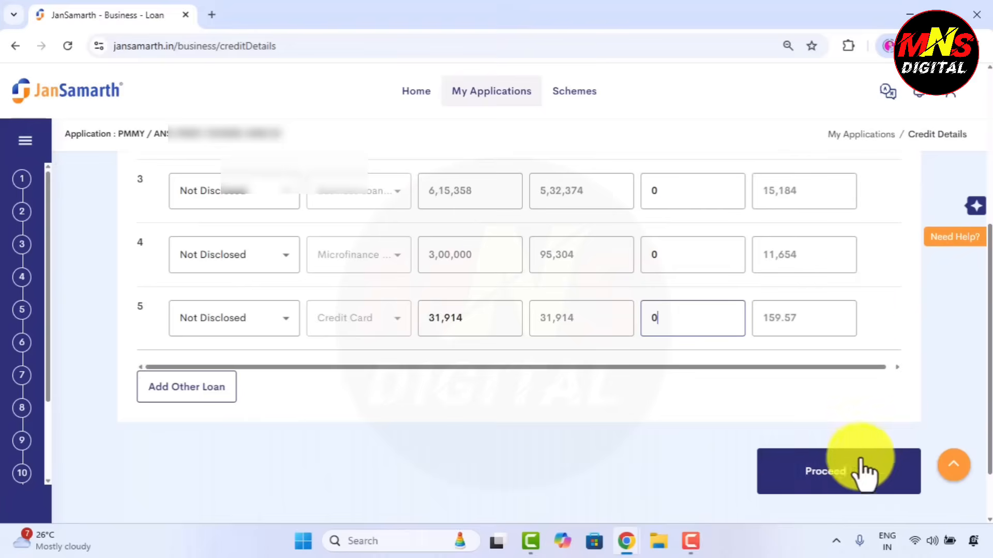
pyautogui.click(830, 479)
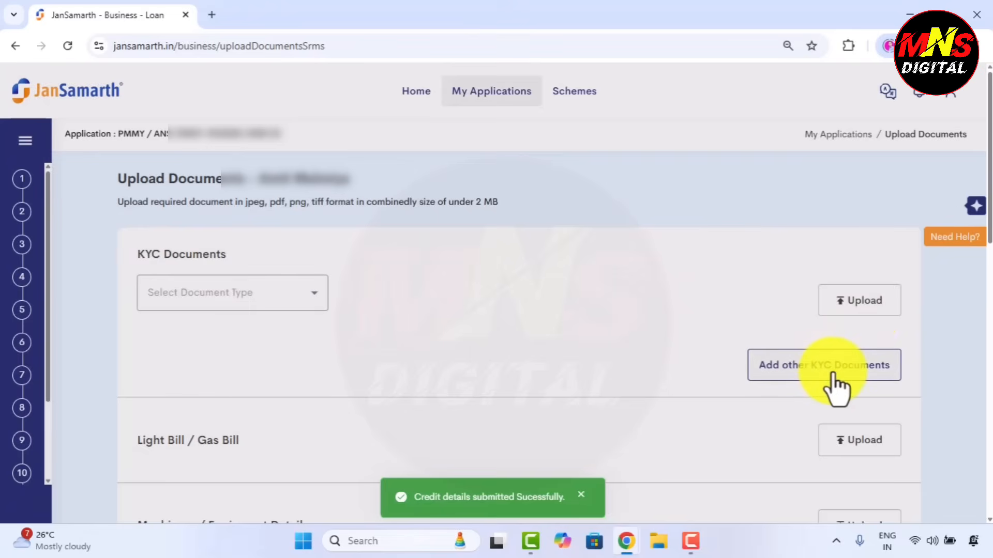
# Upload the PAN image as the KYC document.
pyautogui.click(213, 293)
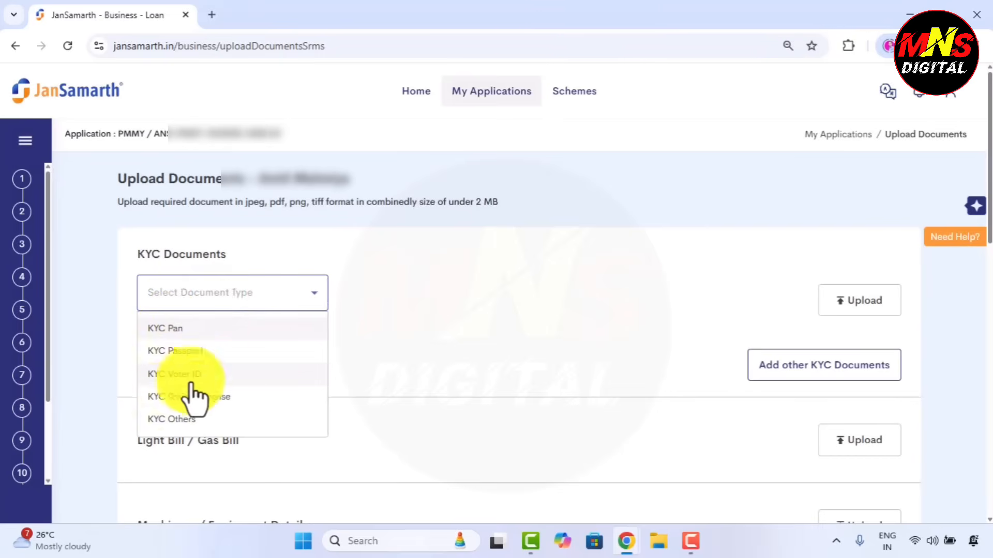
pyautogui.click(171, 331)
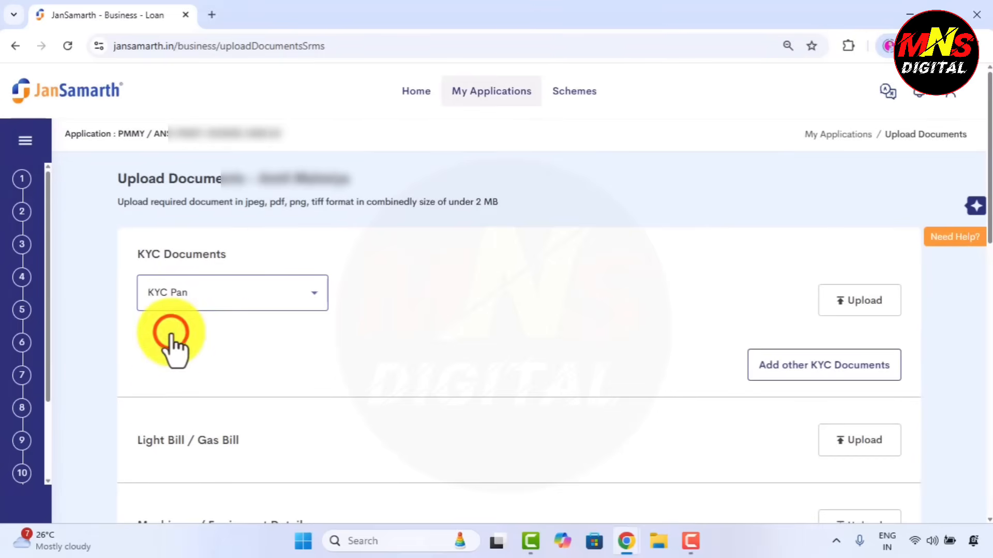
pyautogui.click(857, 302)
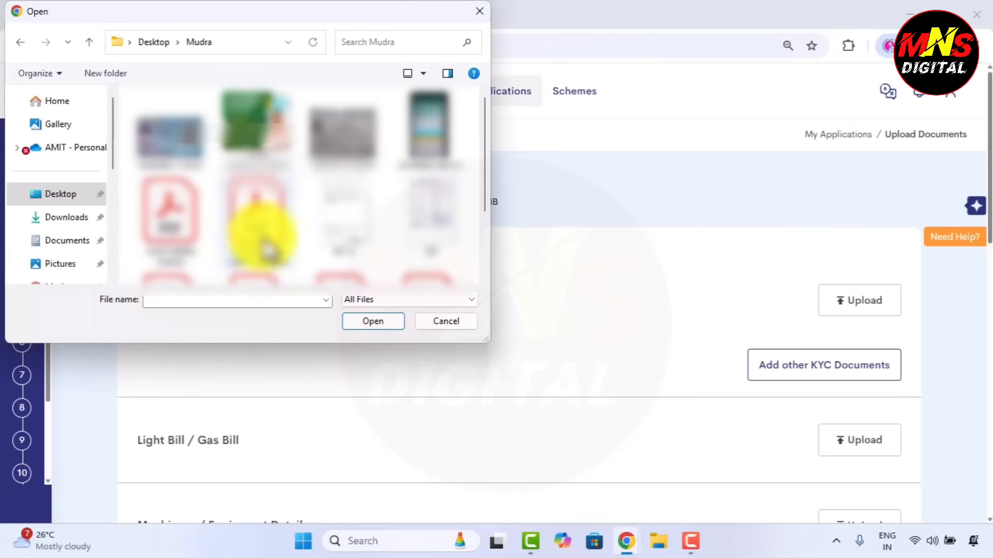
pyautogui.click(166, 150)
pyautogui.click(390, 320)
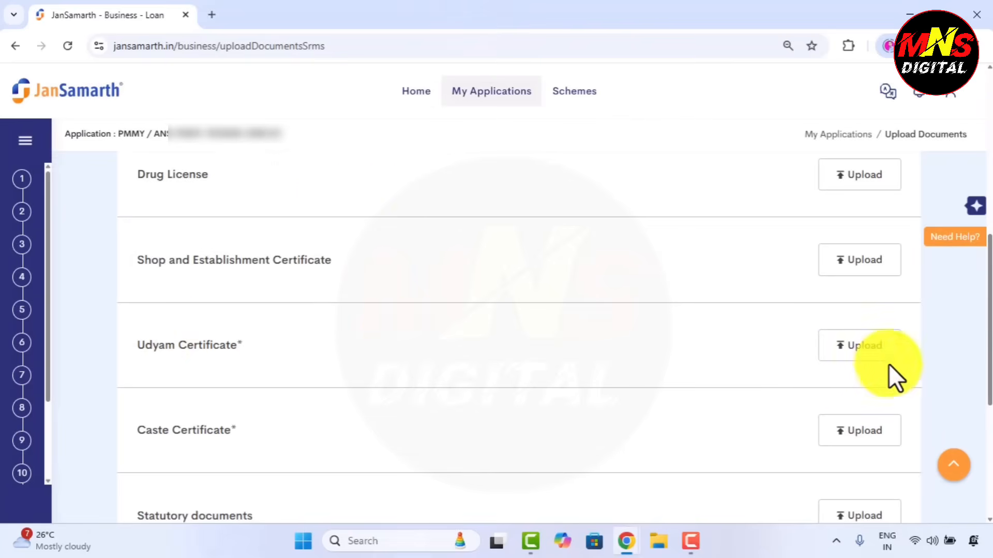
# Upload the Udyam Registration Certificate PDF and the caste certificate PDF.
pyautogui.click(859, 345)
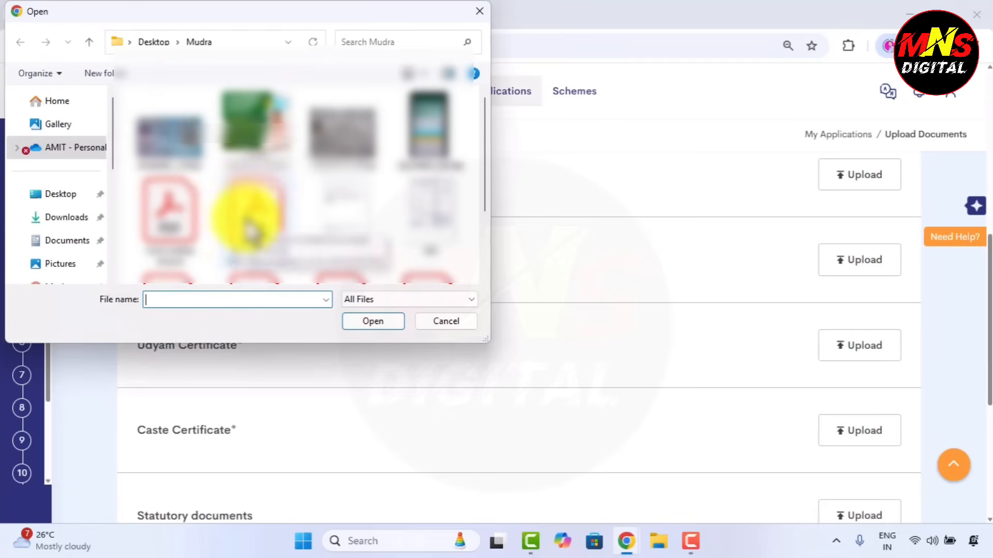
pyautogui.scroll(-3, 290, 217)
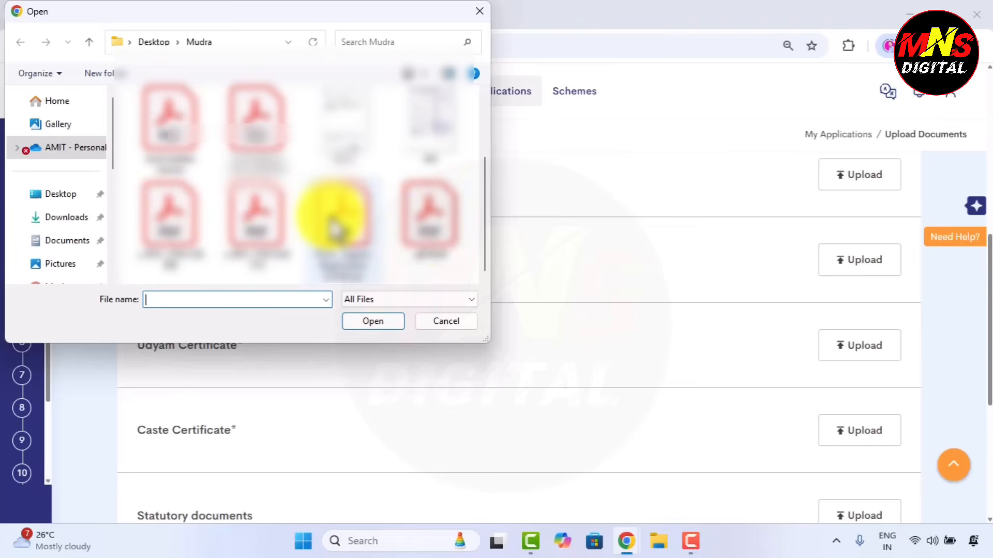
pyautogui.click(333, 225)
pyautogui.click(356, 321)
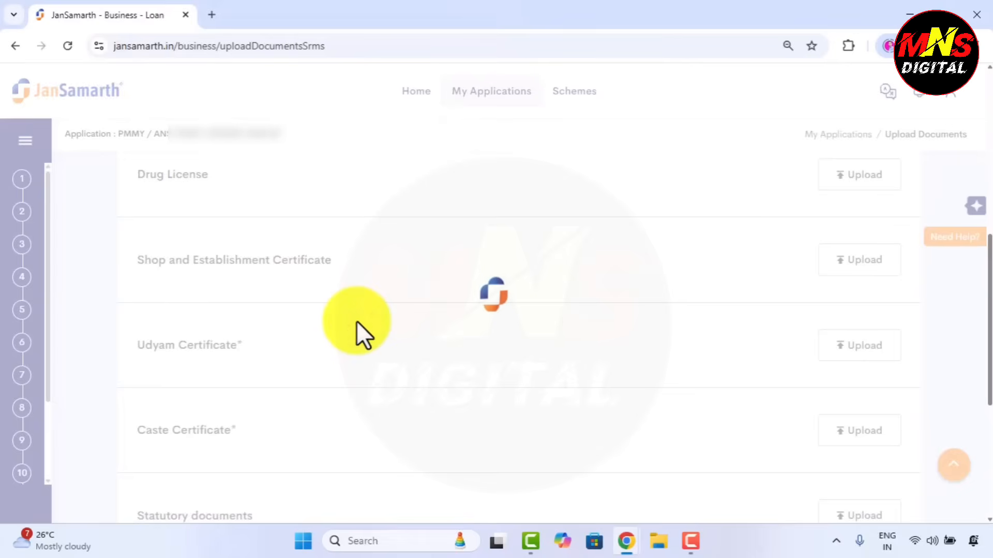
pyautogui.scroll(-1, 216, 396)
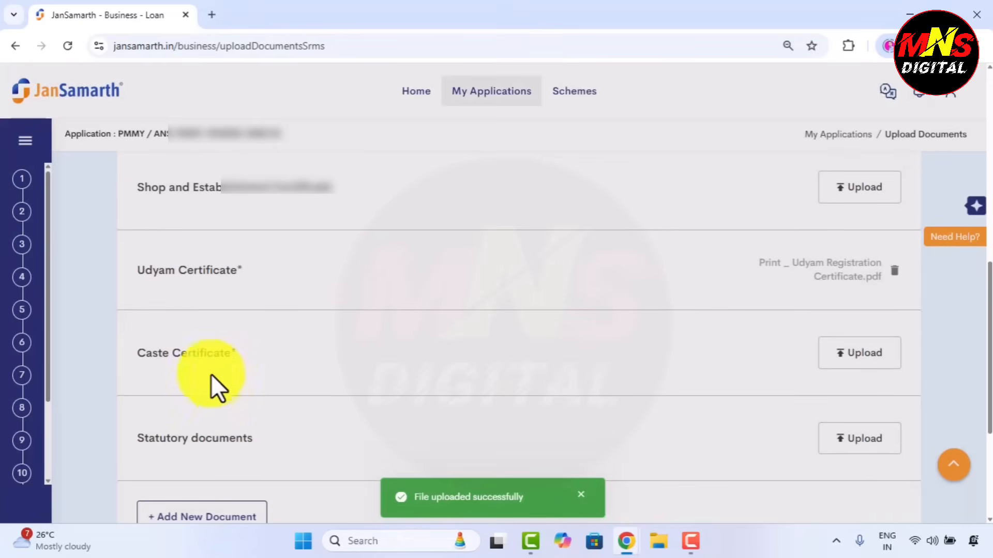
pyautogui.click(833, 353)
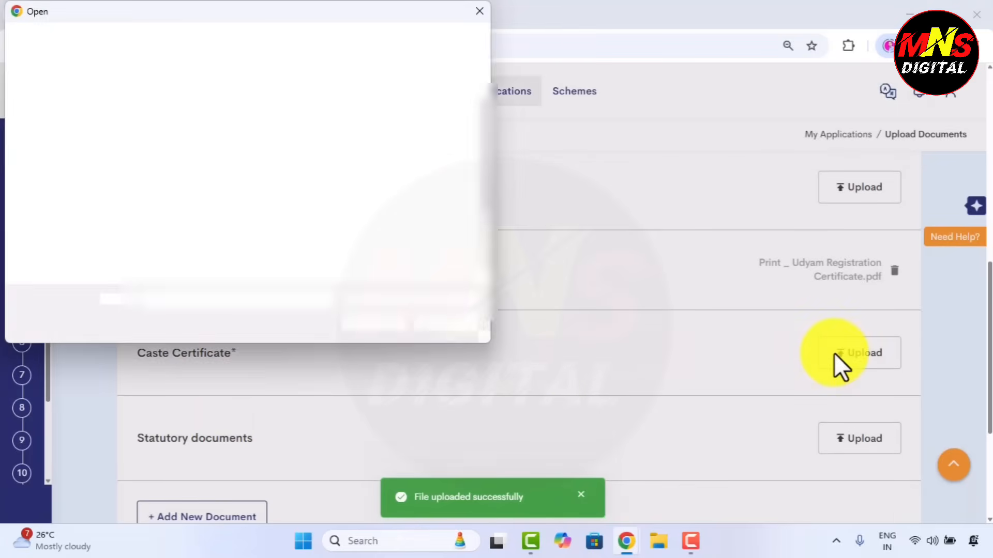
pyautogui.click(259, 212)
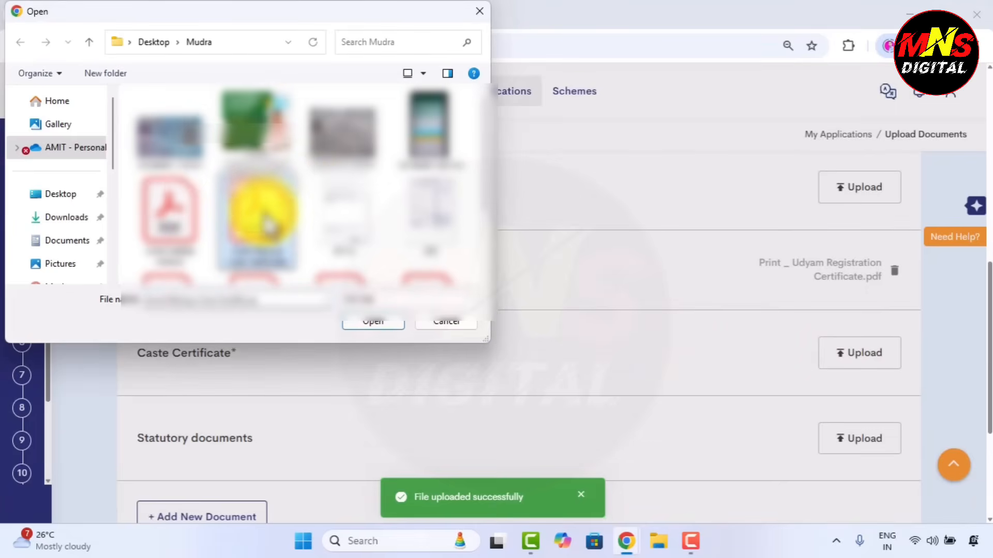
pyautogui.click(369, 325)
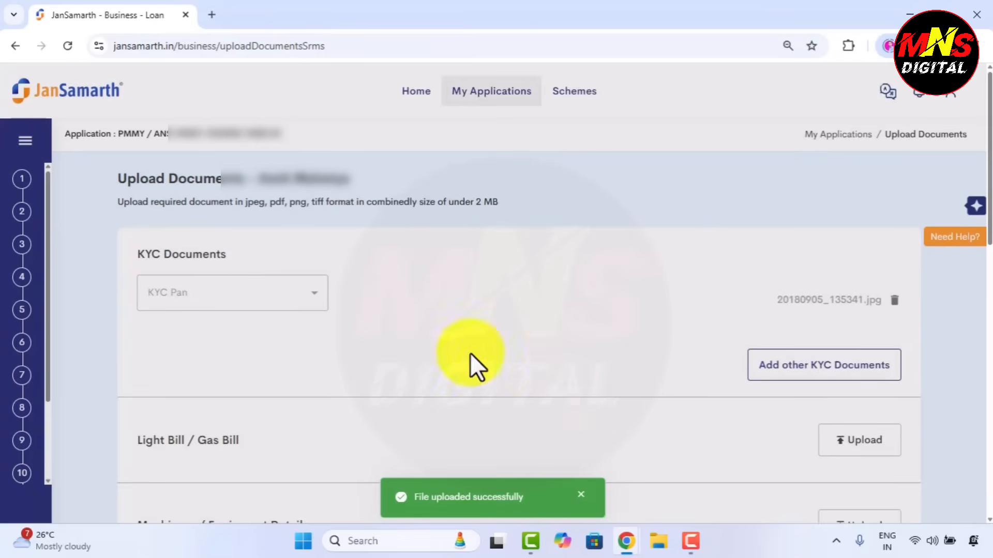
# Submit the uploaded applicant documents.
pyautogui.scroll(-2, 467, 305)
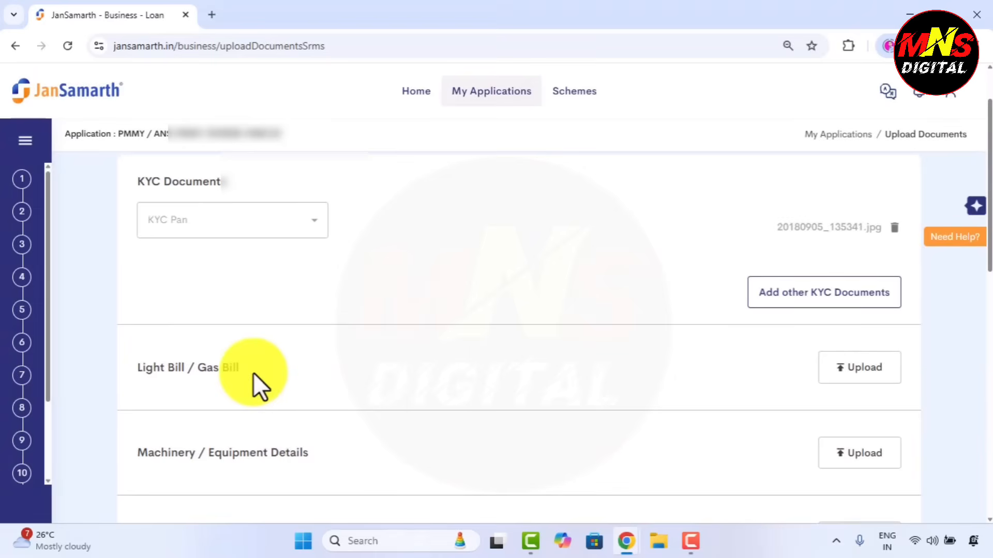
pyautogui.scroll(-2, 253, 372)
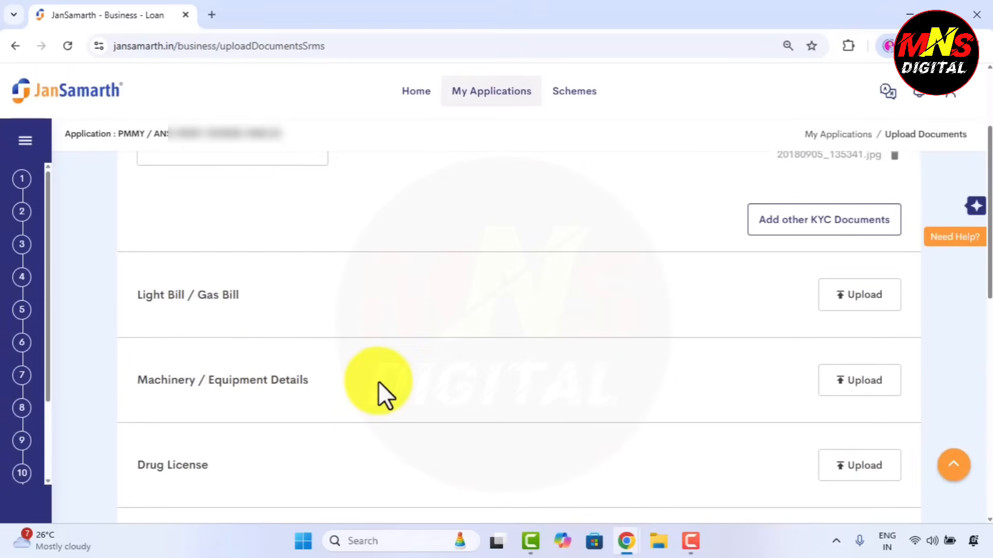
pyautogui.scroll(-2, 376, 394)
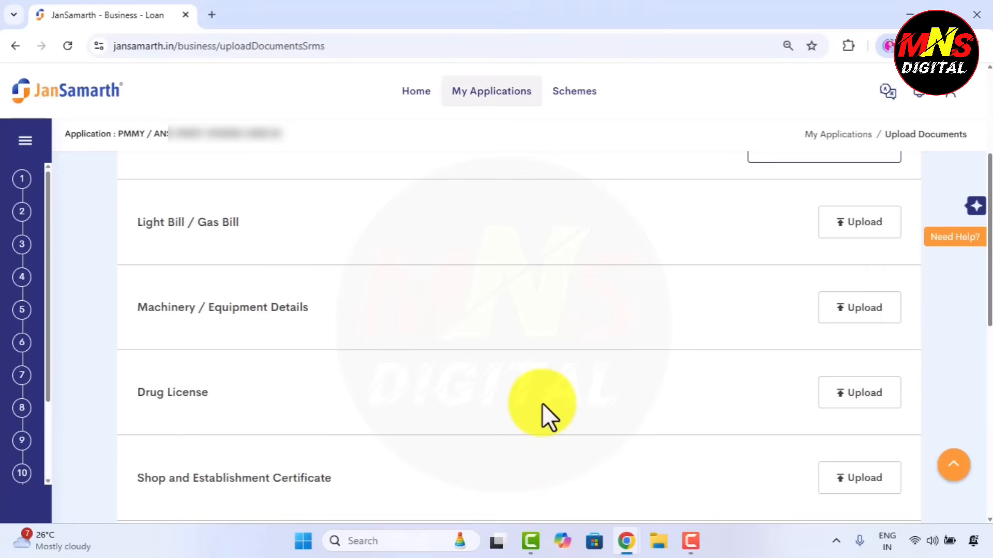
pyautogui.scroll(-2, 542, 402)
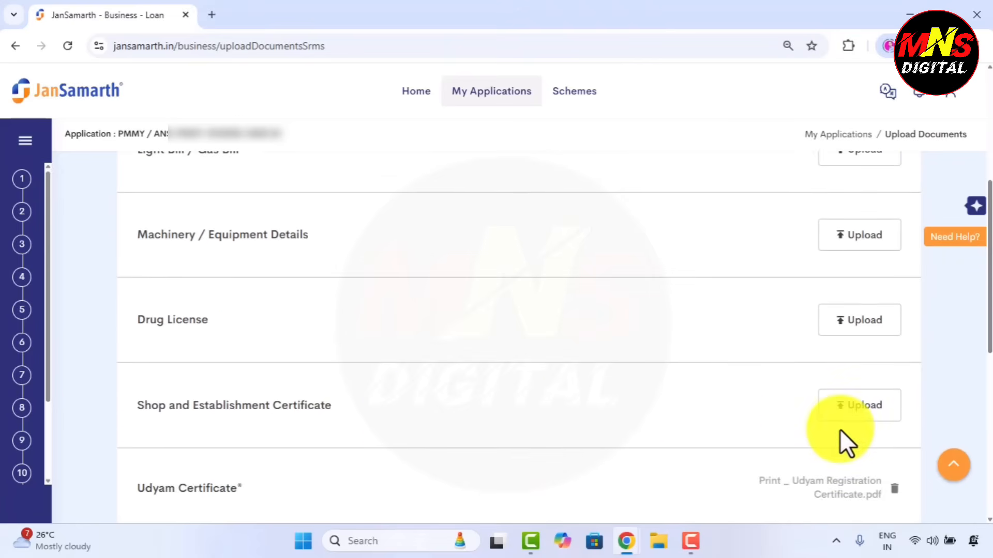
pyautogui.scroll(-4, 300, 424)
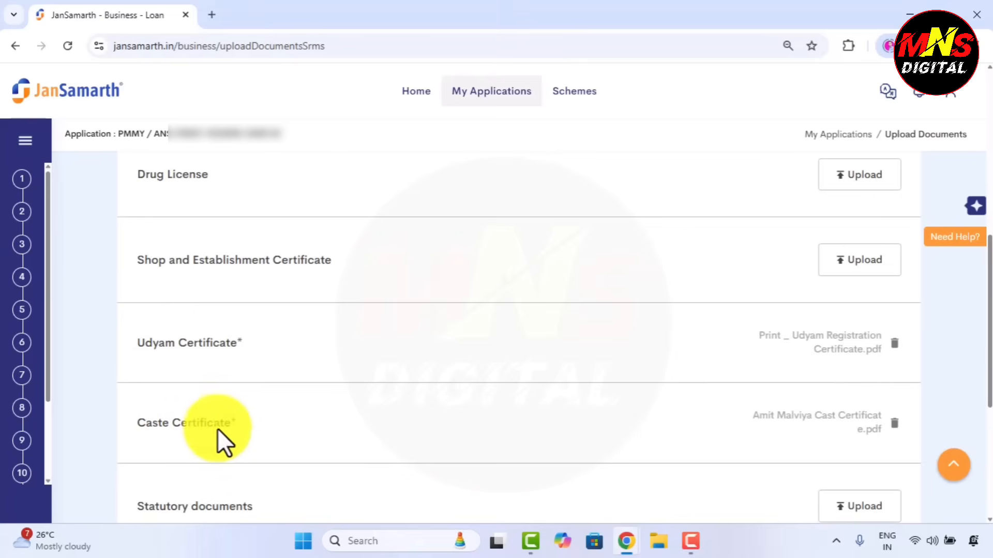
pyautogui.scroll(-4, 270, 429)
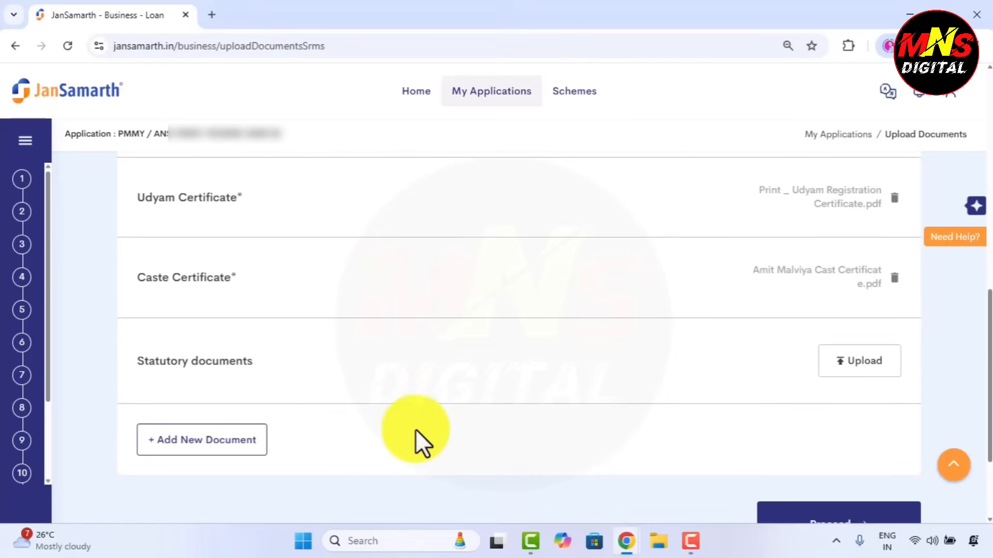
pyautogui.scroll(-2, 827, 481)
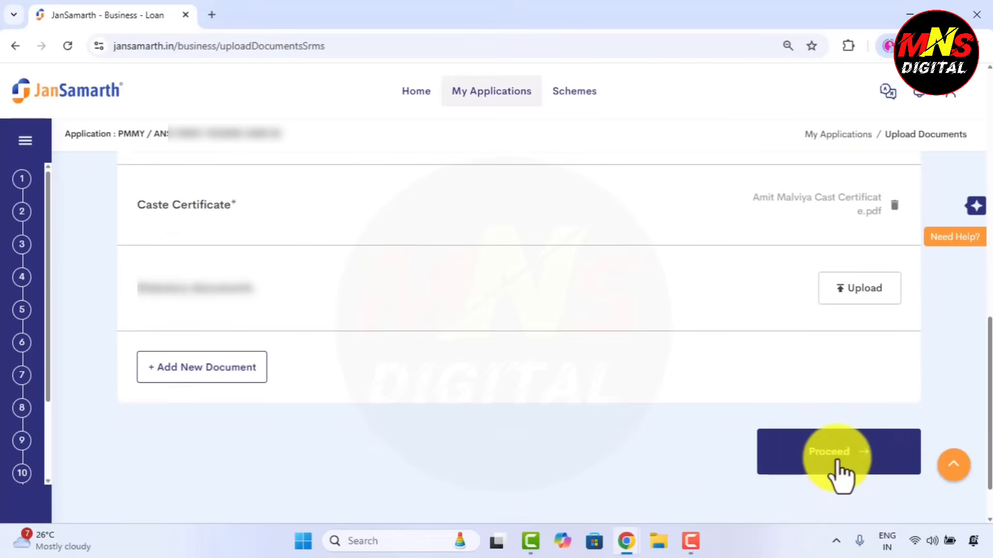
pyautogui.click(838, 464)
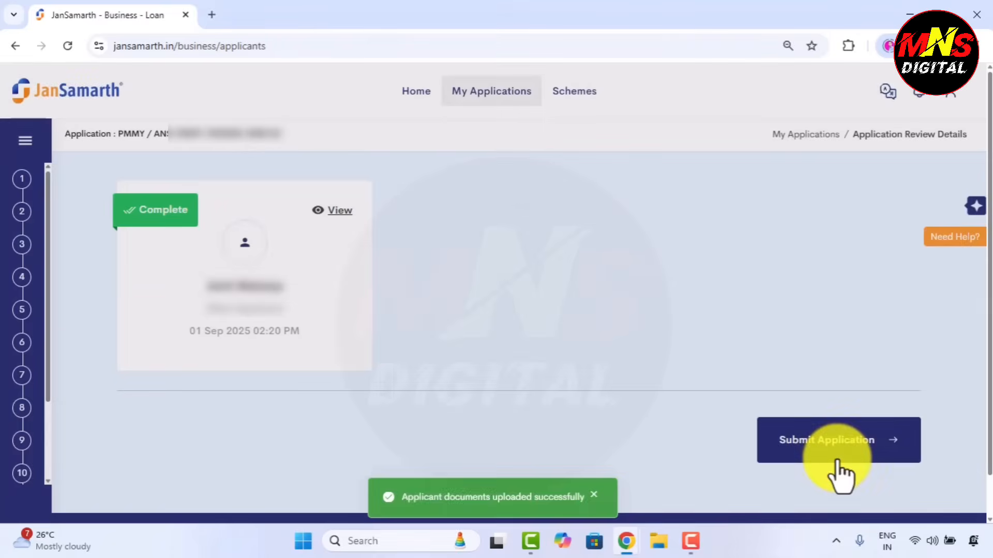
# Review the applicant details, confirm every section is Complete, and proceed to the MUDRA offers.
pyautogui.scroll(-3, 17, 287)
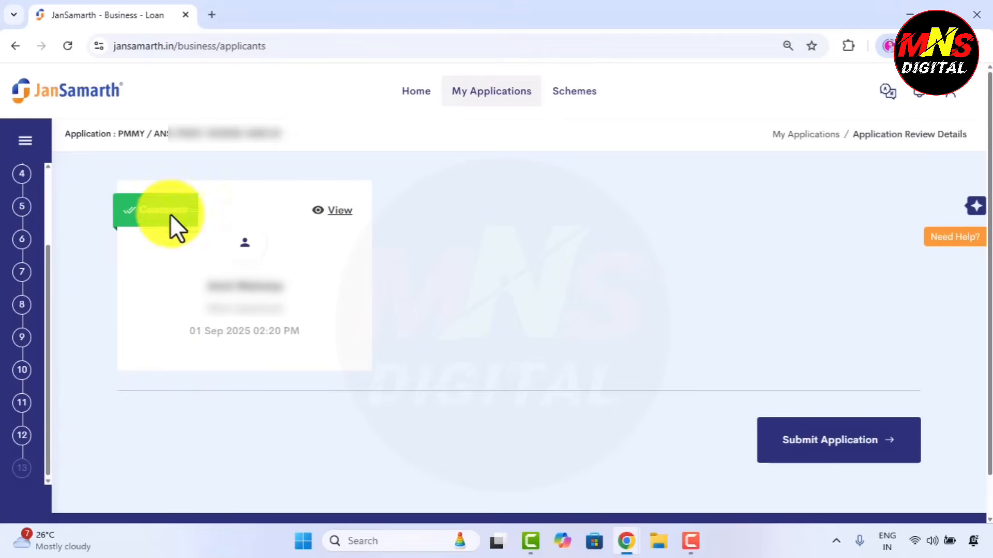
pyautogui.click(342, 212)
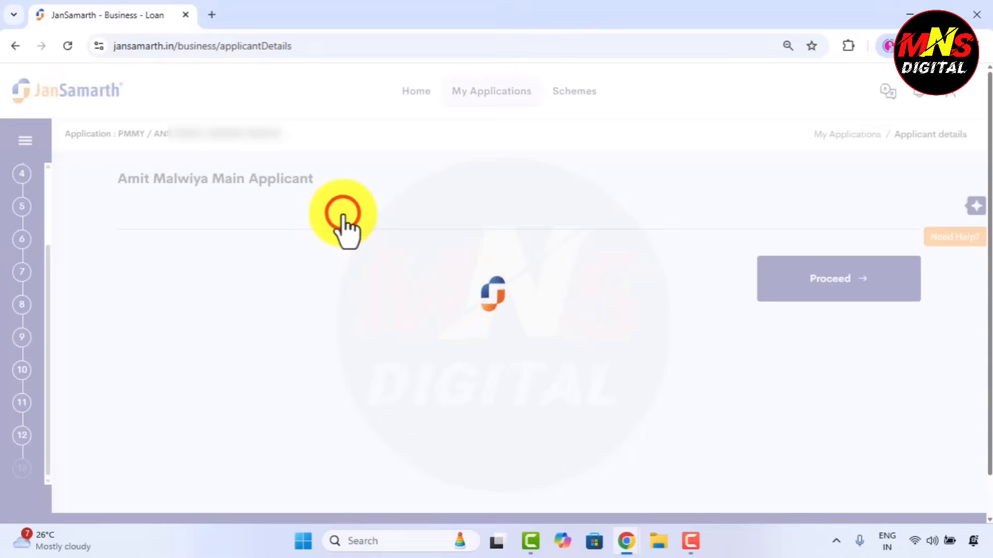
pyautogui.scroll(-1, 640, 340)
pyautogui.scroll(-2, 640, 340)
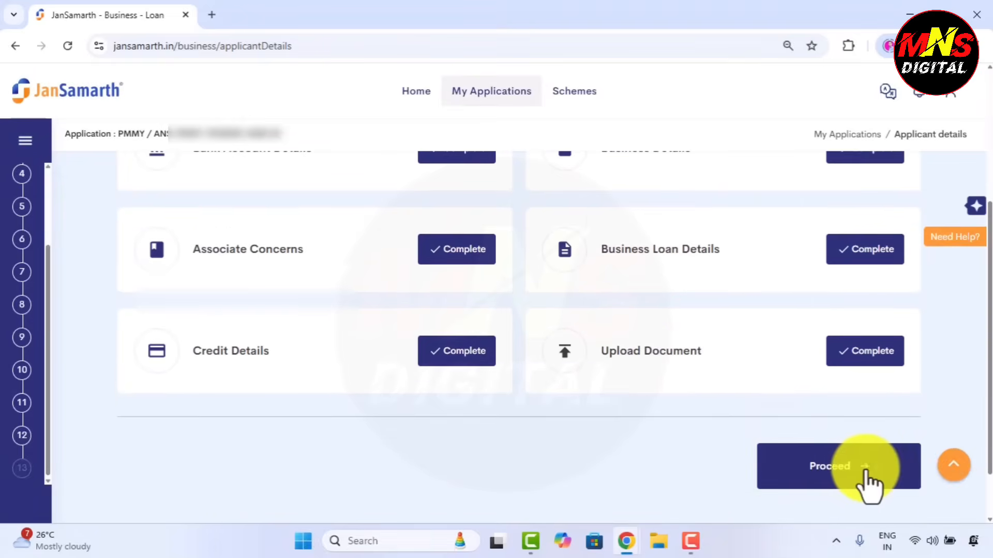
pyautogui.click(863, 467)
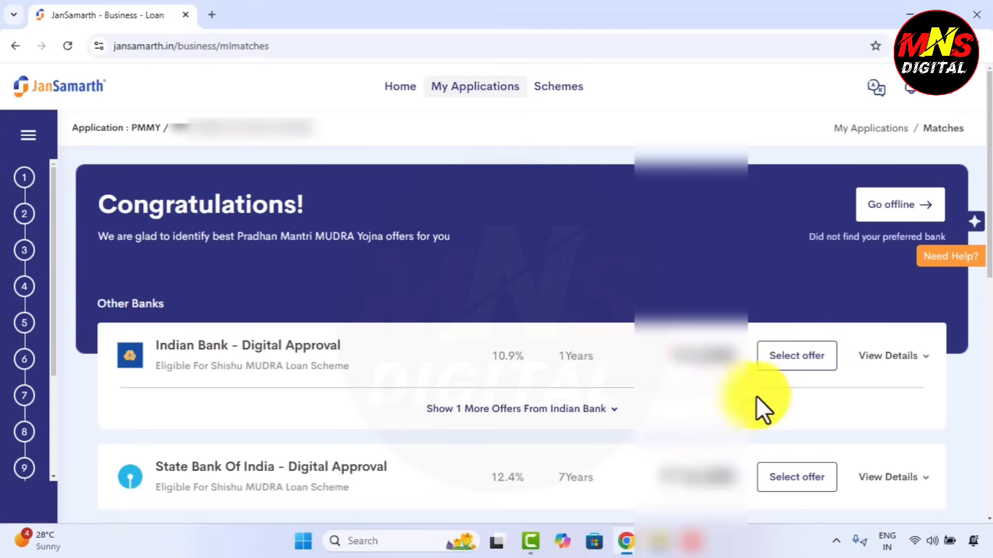
# Choose the State Bank Of India Digital Approval offer at 12.4% over 7 years.
pyautogui.scroll(-3, 677, 336)
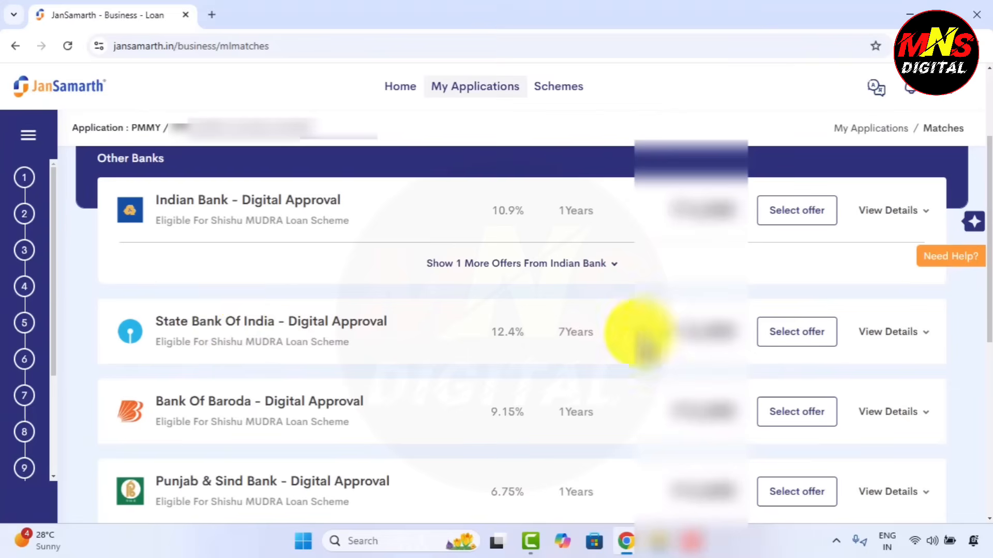
pyautogui.click(798, 337)
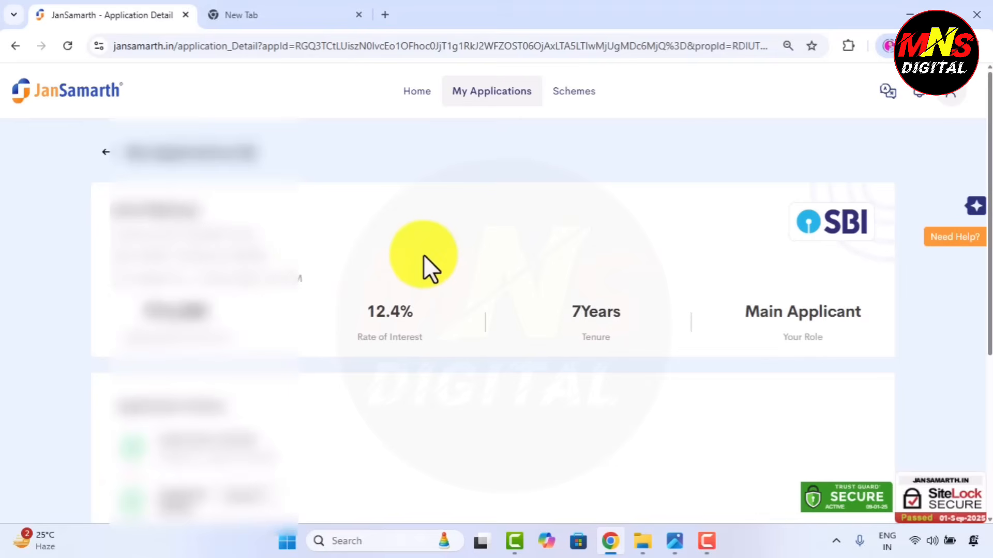
# Download the in-principle sanction letter Inprinciple_Letter.pdf and open it in the PDF reader.
pyautogui.scroll(-3, 423, 255)
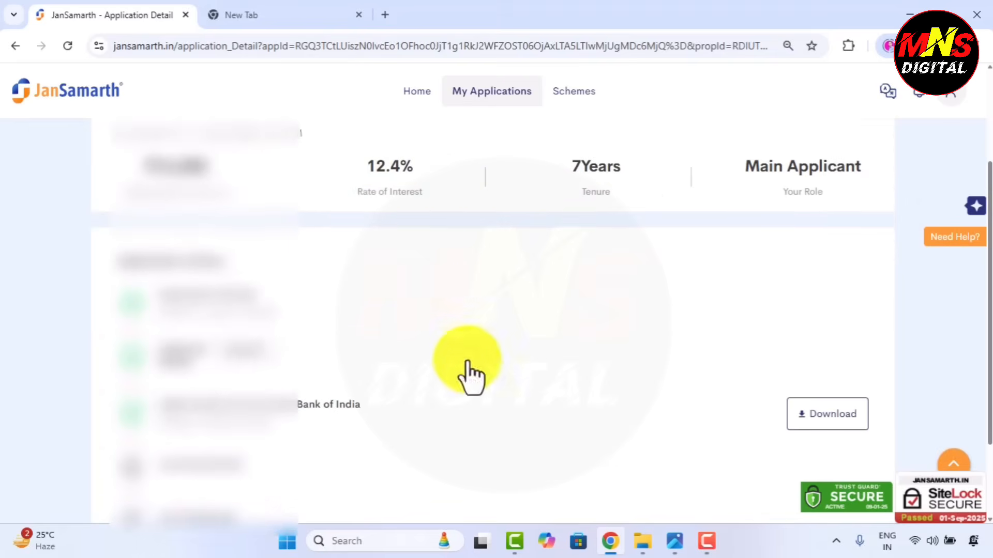
pyautogui.click(815, 423)
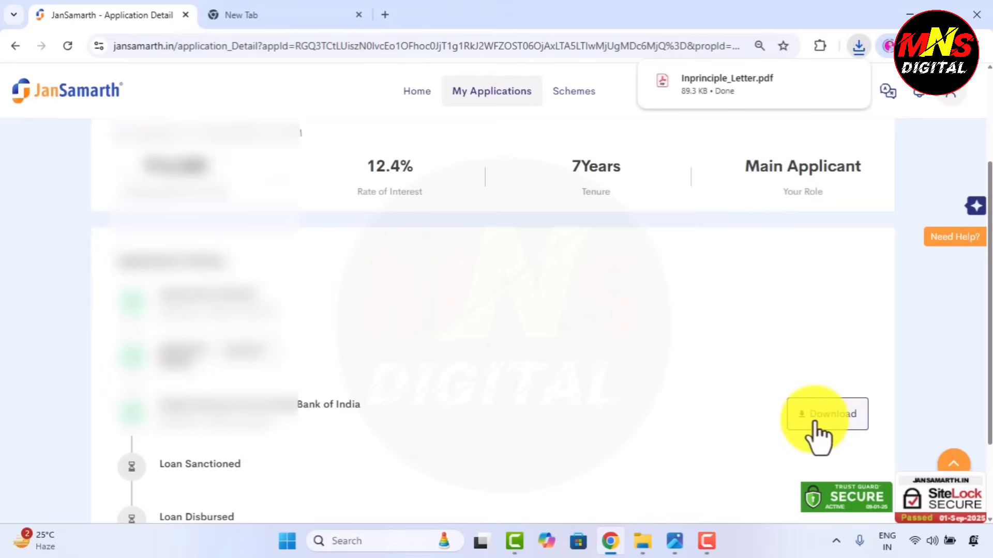
pyautogui.click(731, 78)
pyautogui.scroll(-1, 362, 408)
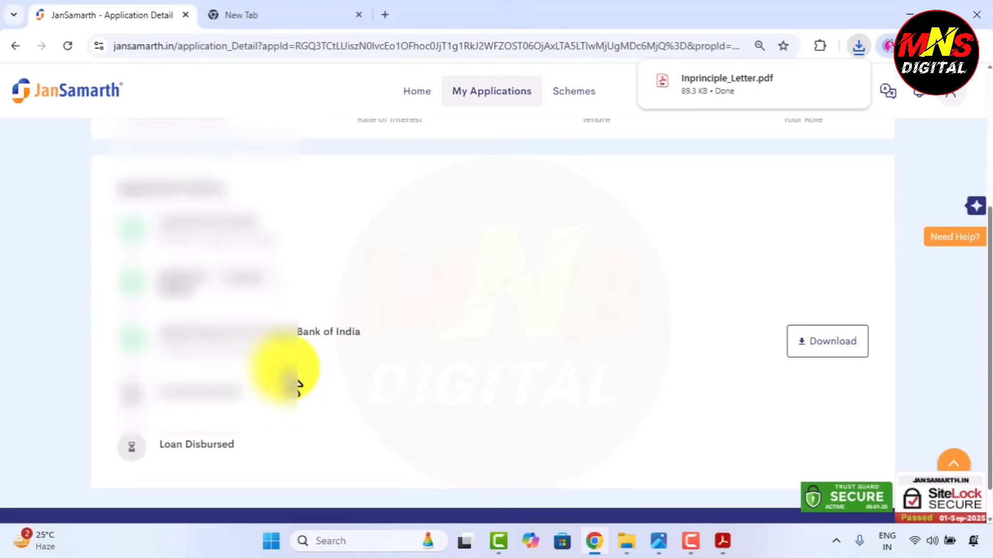